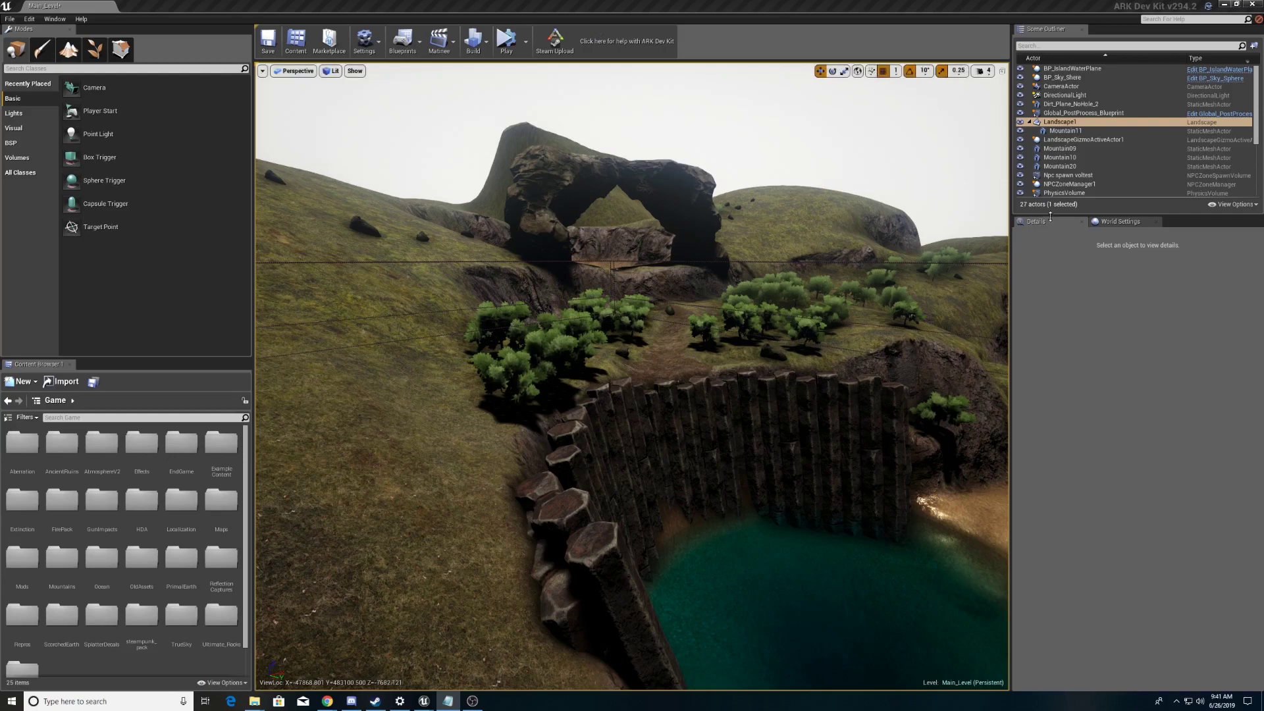
Enlarge the Scene Outliner to list all actors and select the Mountain11 mesh under Landscape1.
drag(1092, 213, 1092, 392)
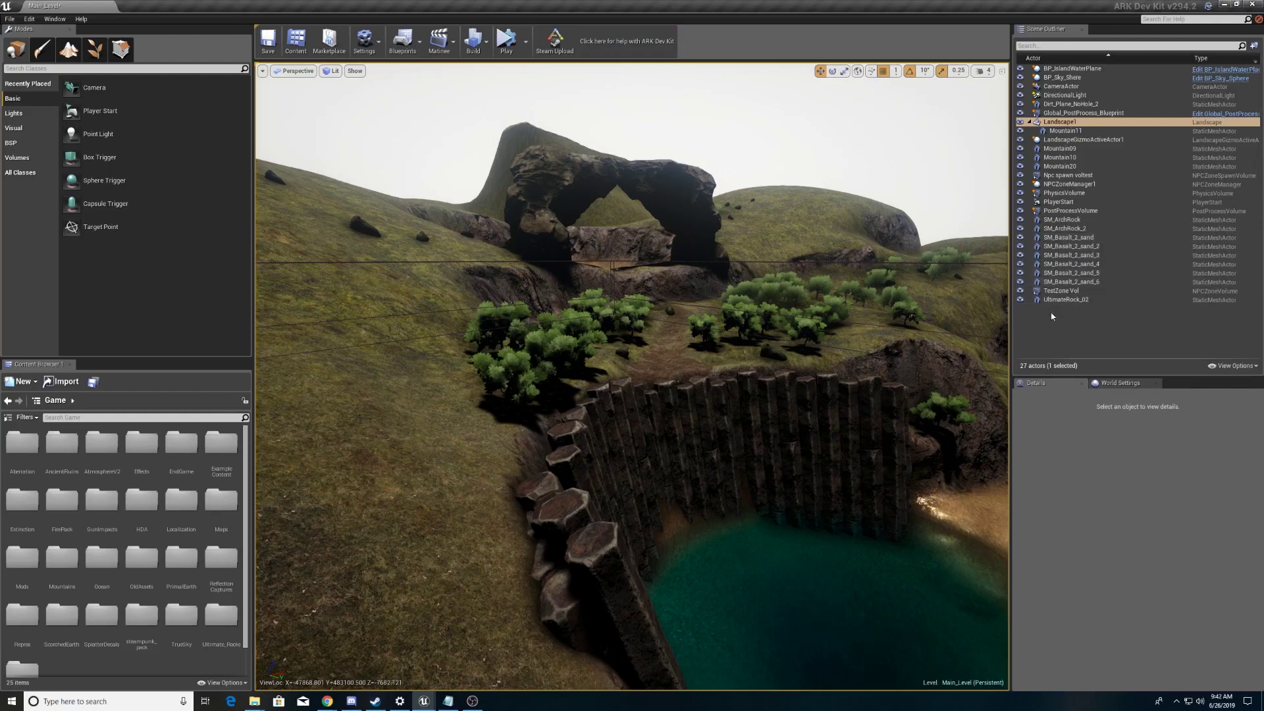
click(1109, 129)
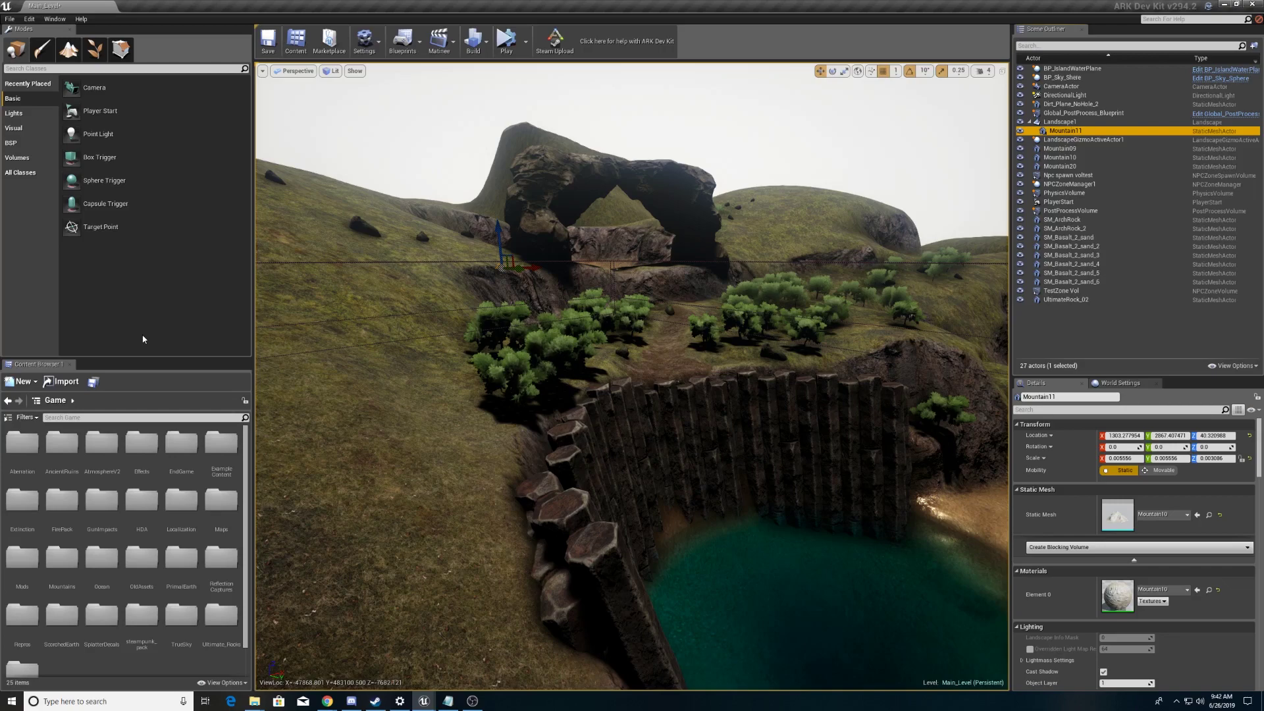
Look into the Vanha_Koti mod folder in the docked Content Browser and return to the top-level Game folder.
double_click(26, 565)
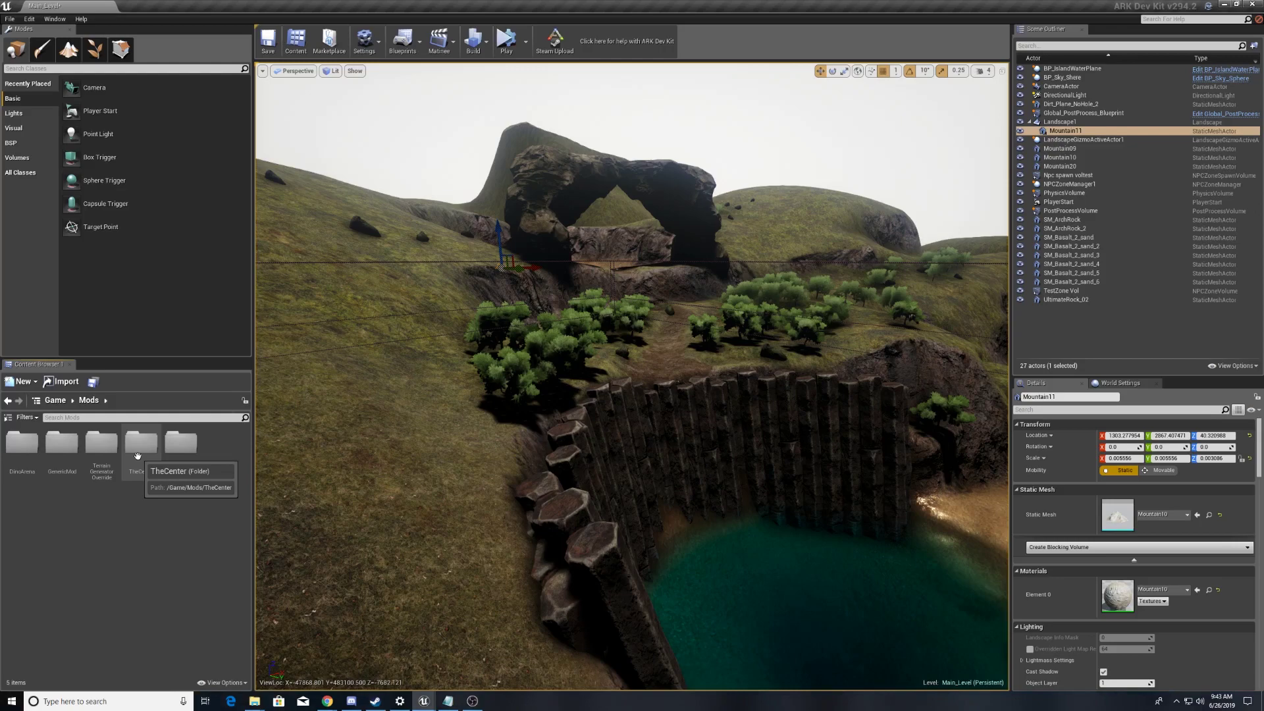
double_click(179, 447)
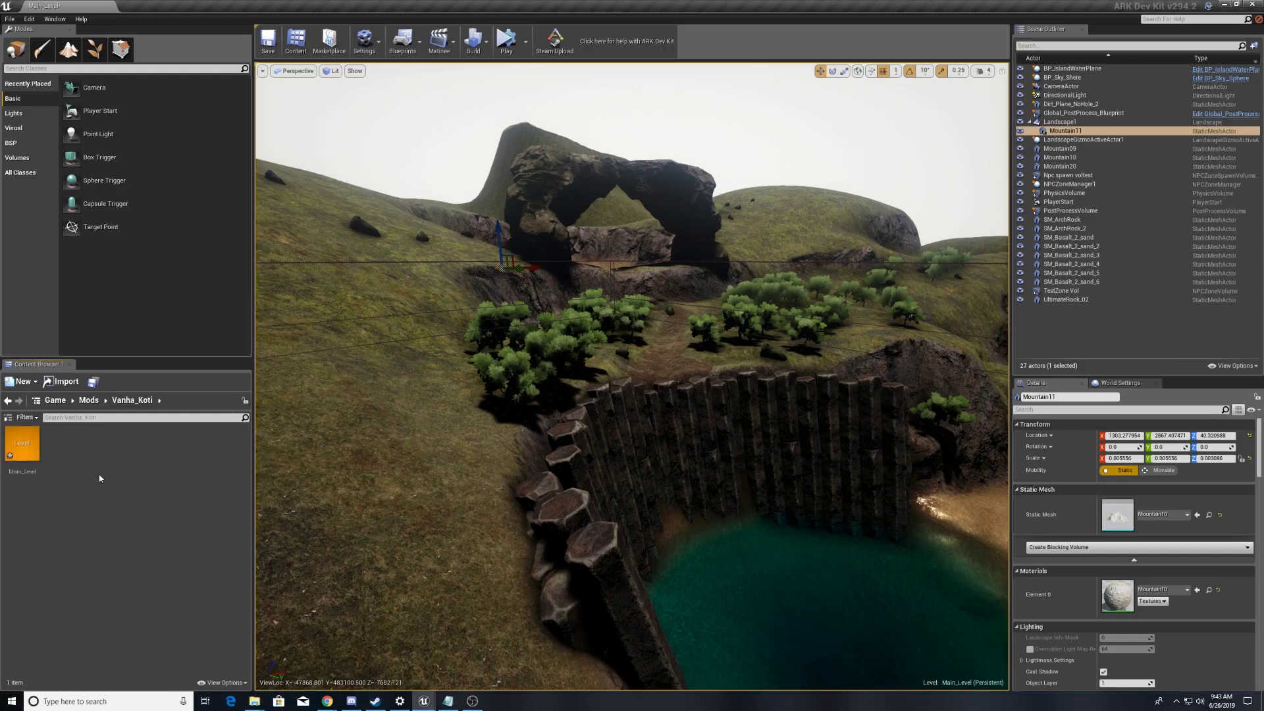
click(89, 402)
click(55, 400)
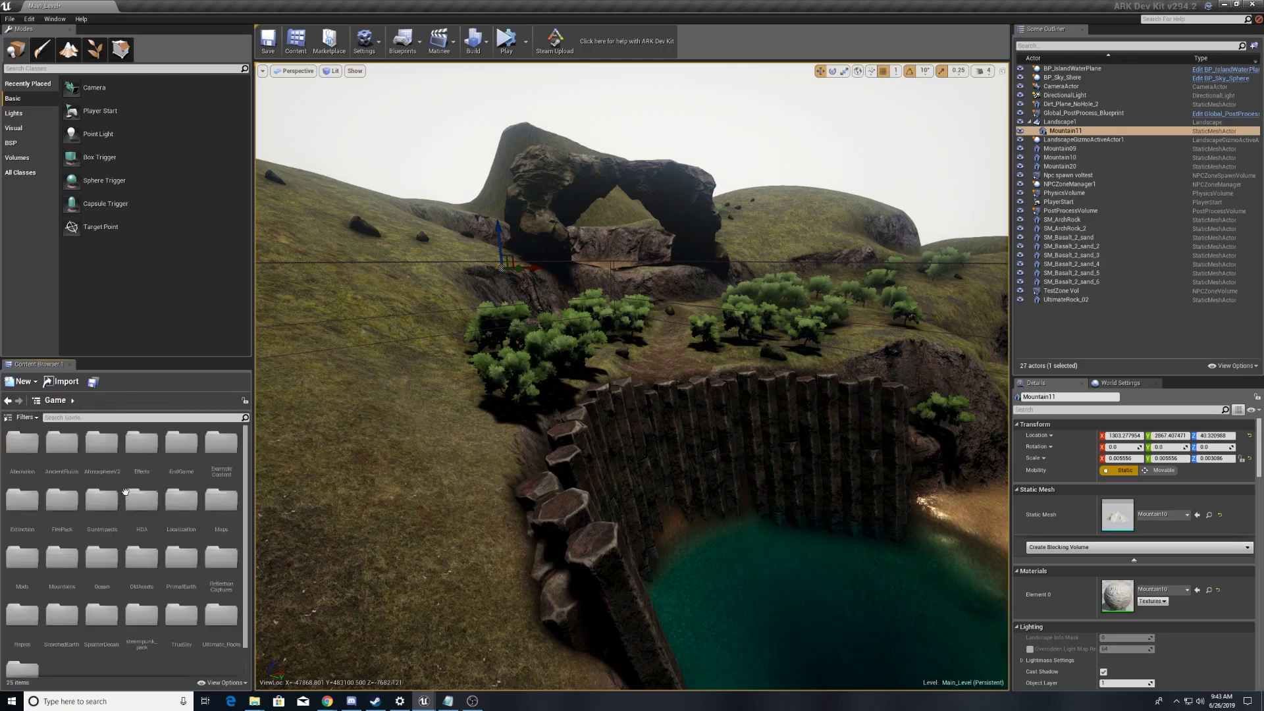
scroll(124, 491, down, 2)
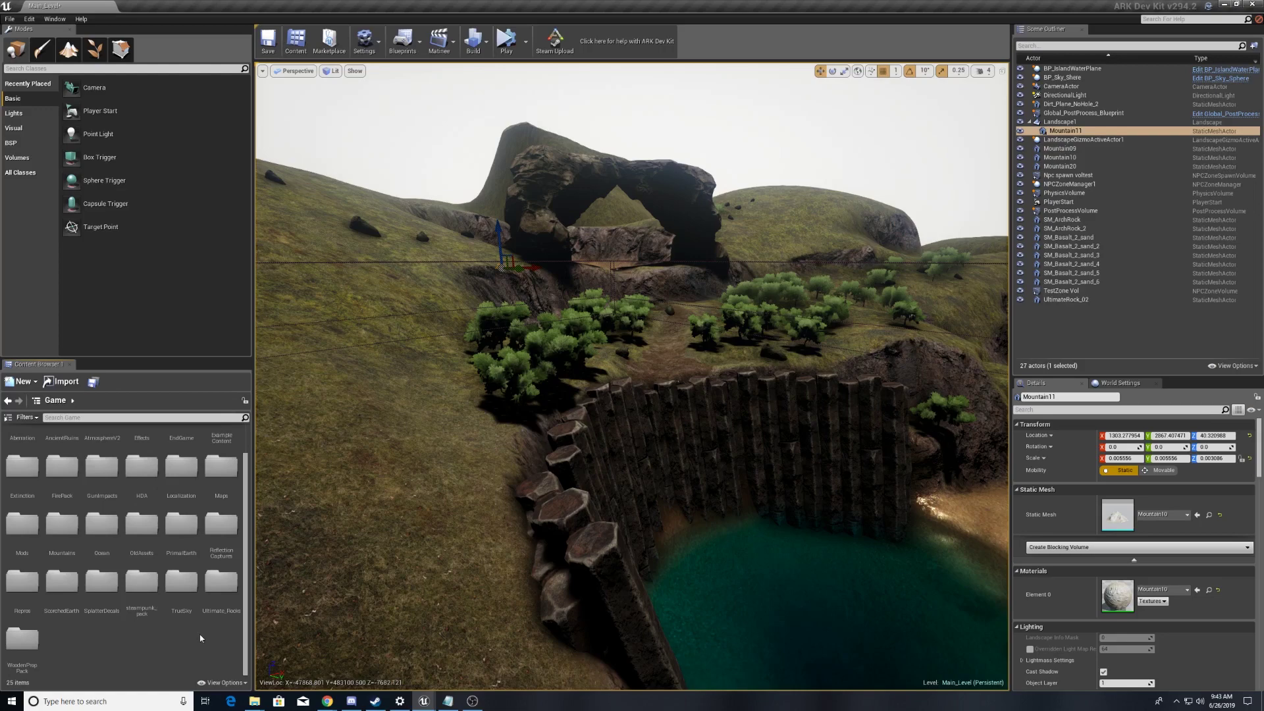
scroll(128, 618, up, 1)
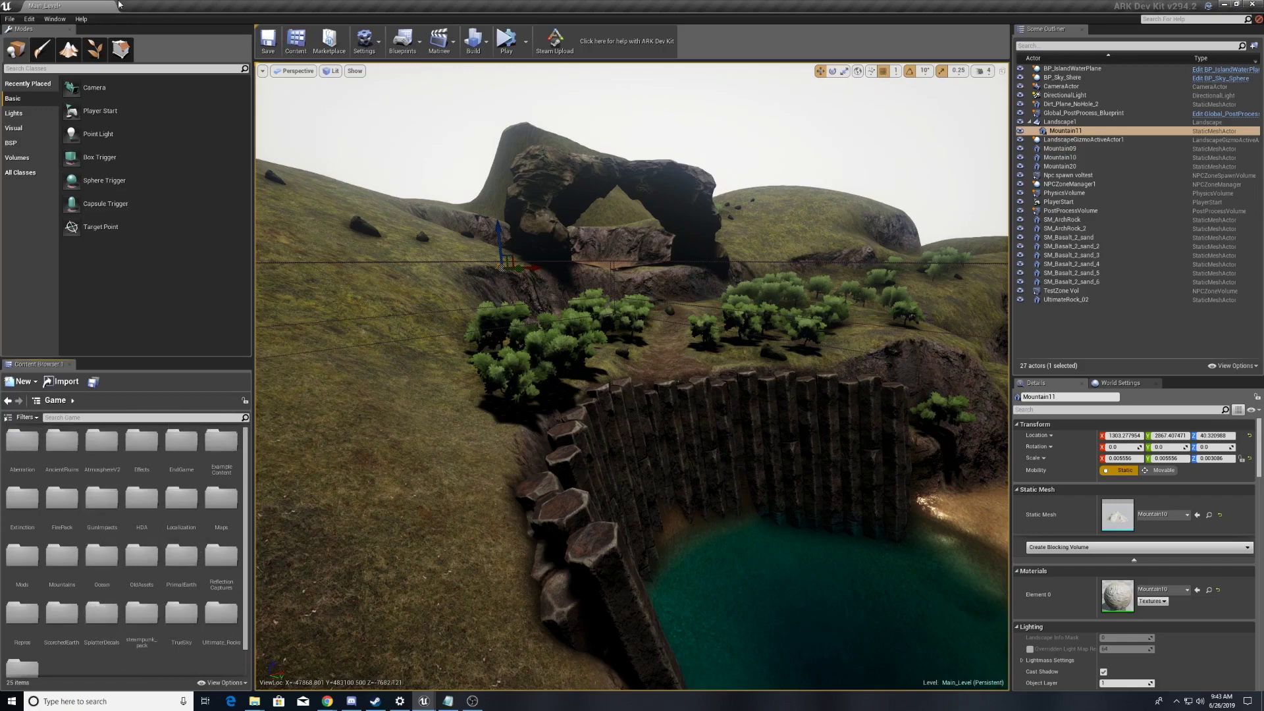
Open Content Browser 2 as a separate window and go to the Game/Mods/Vanha_Koti folder.
click(64, 20)
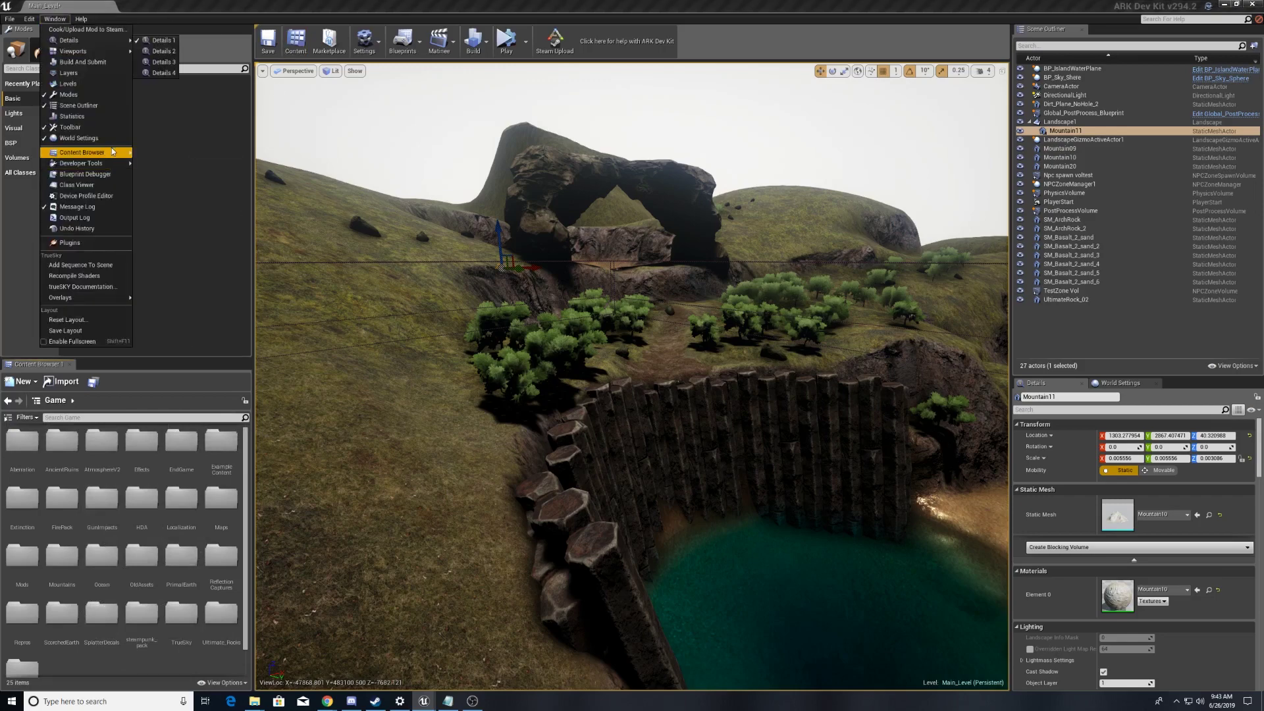
mouse_move(109, 152)
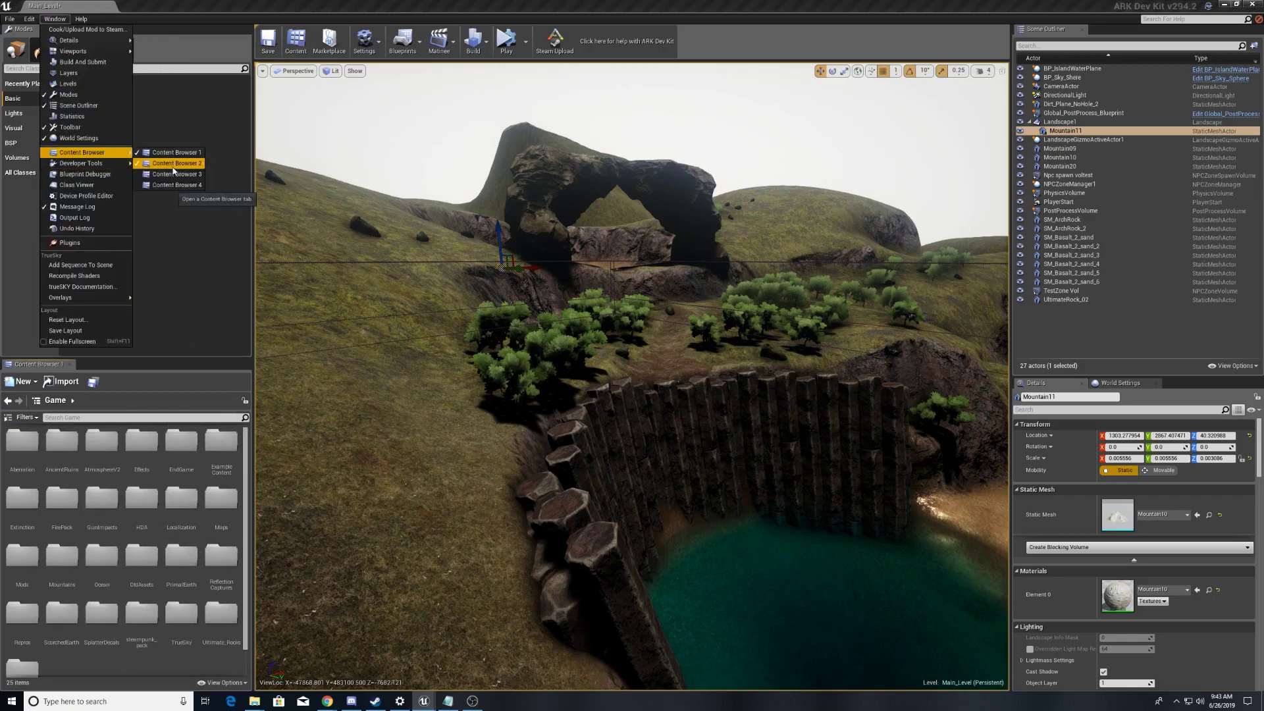
click(174, 165)
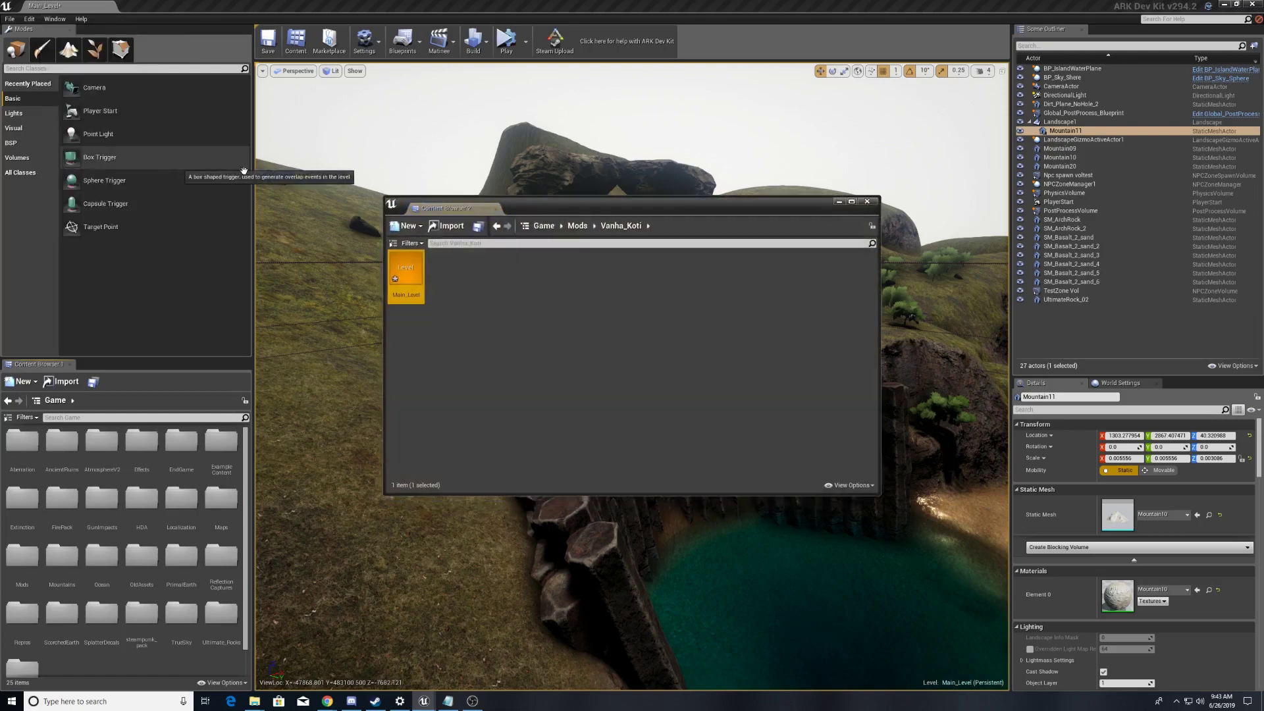
click(577, 226)
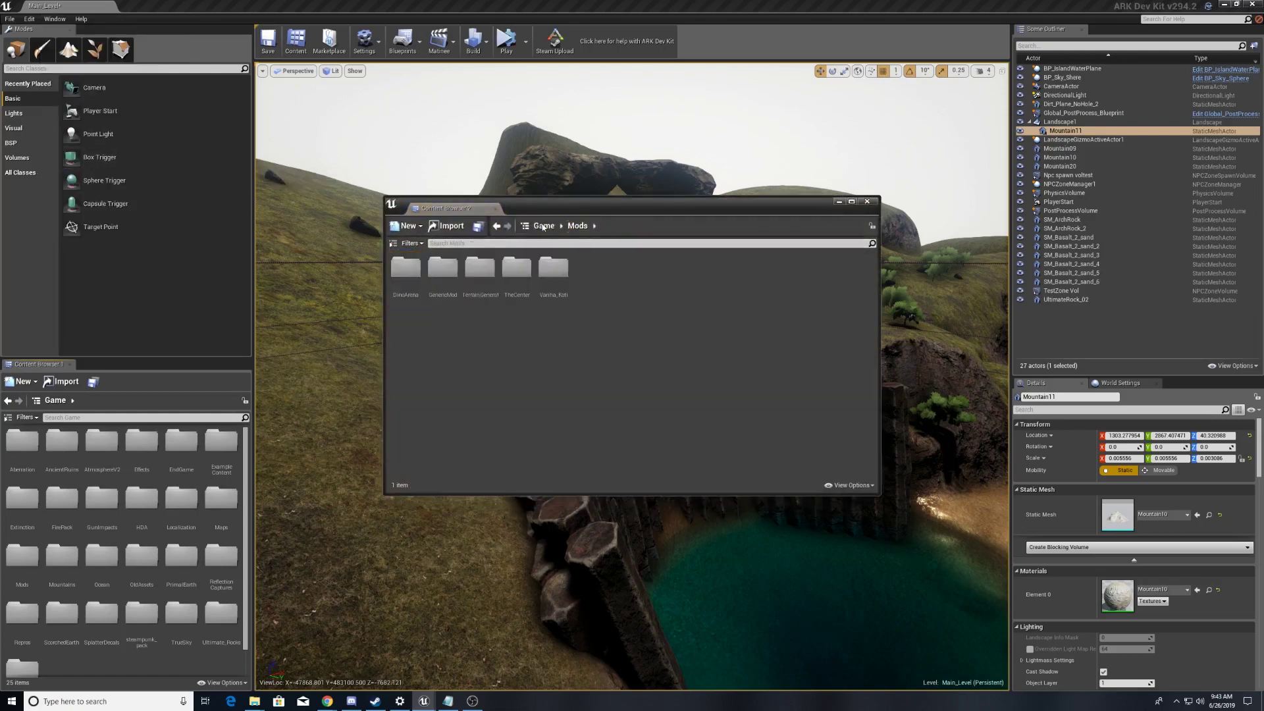
click(544, 226)
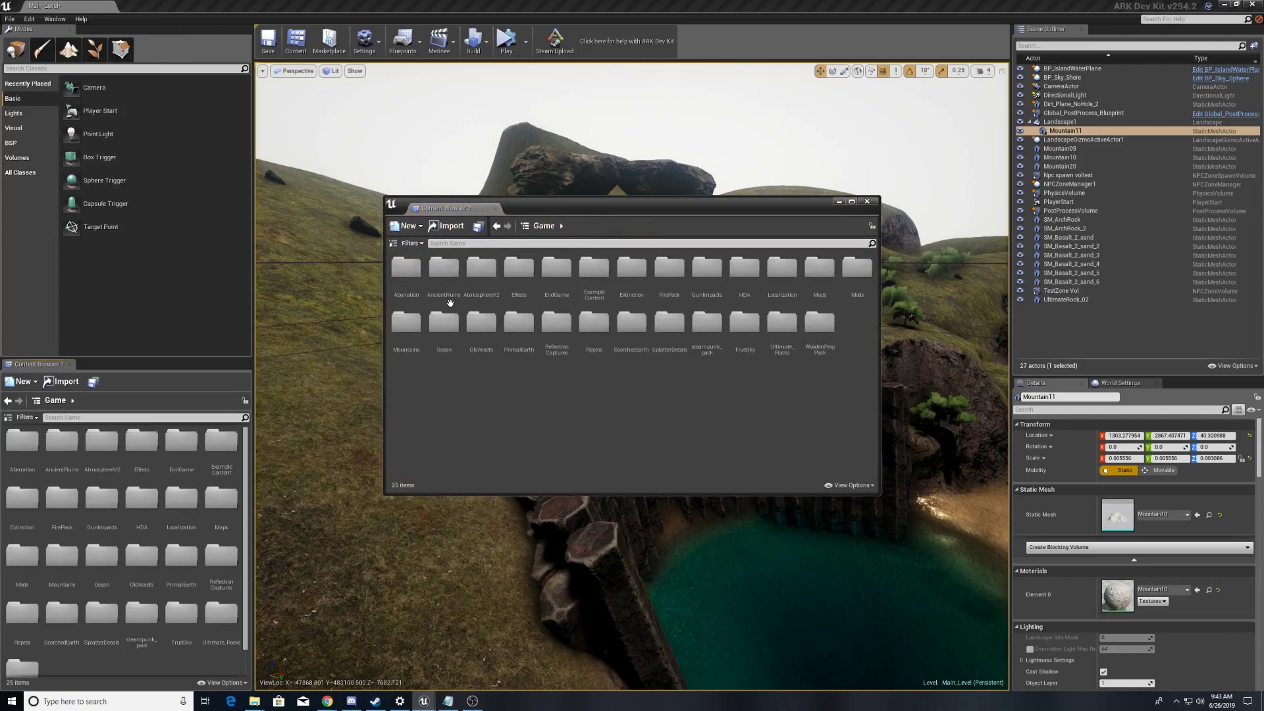
double_click(852, 270)
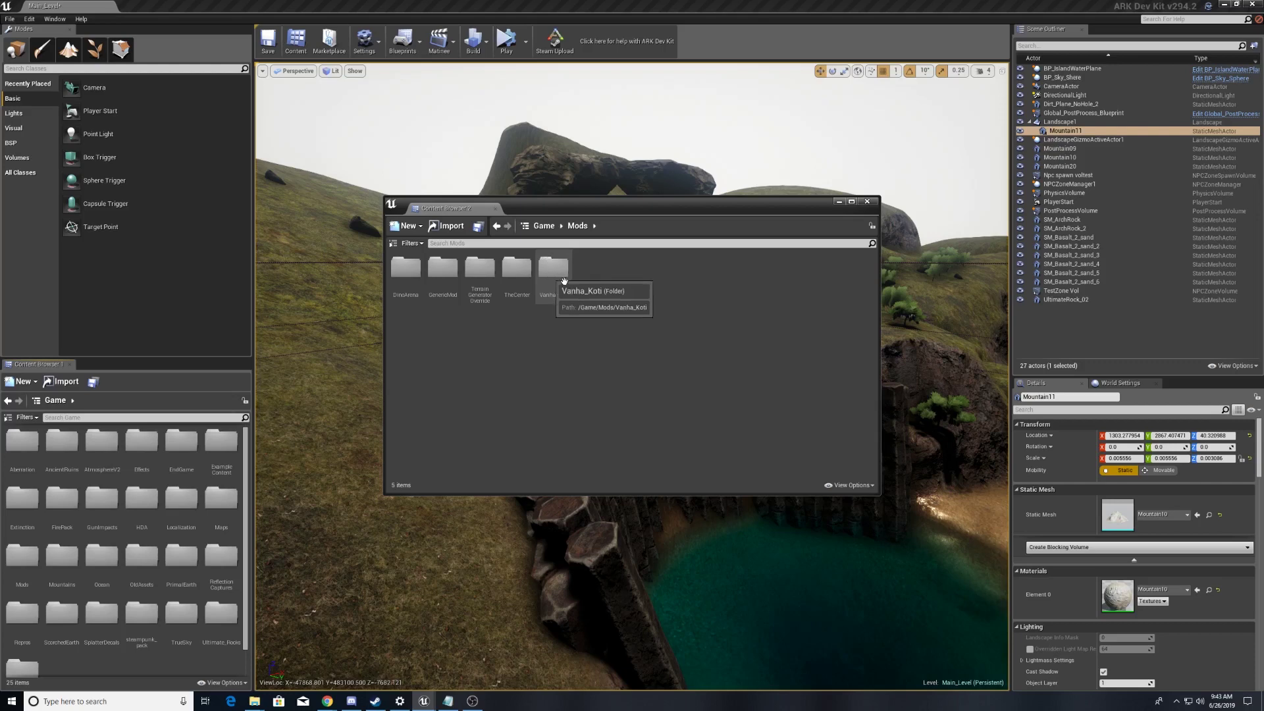
double_click(548, 259)
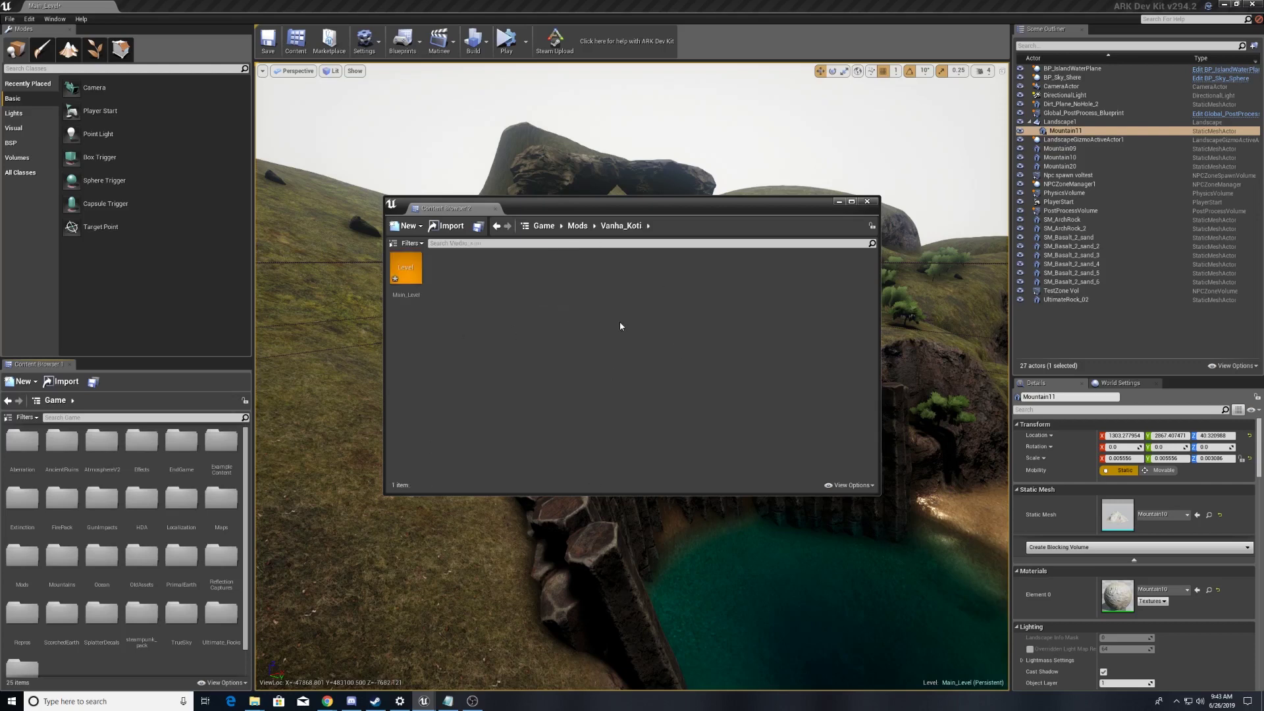
click(577, 226)
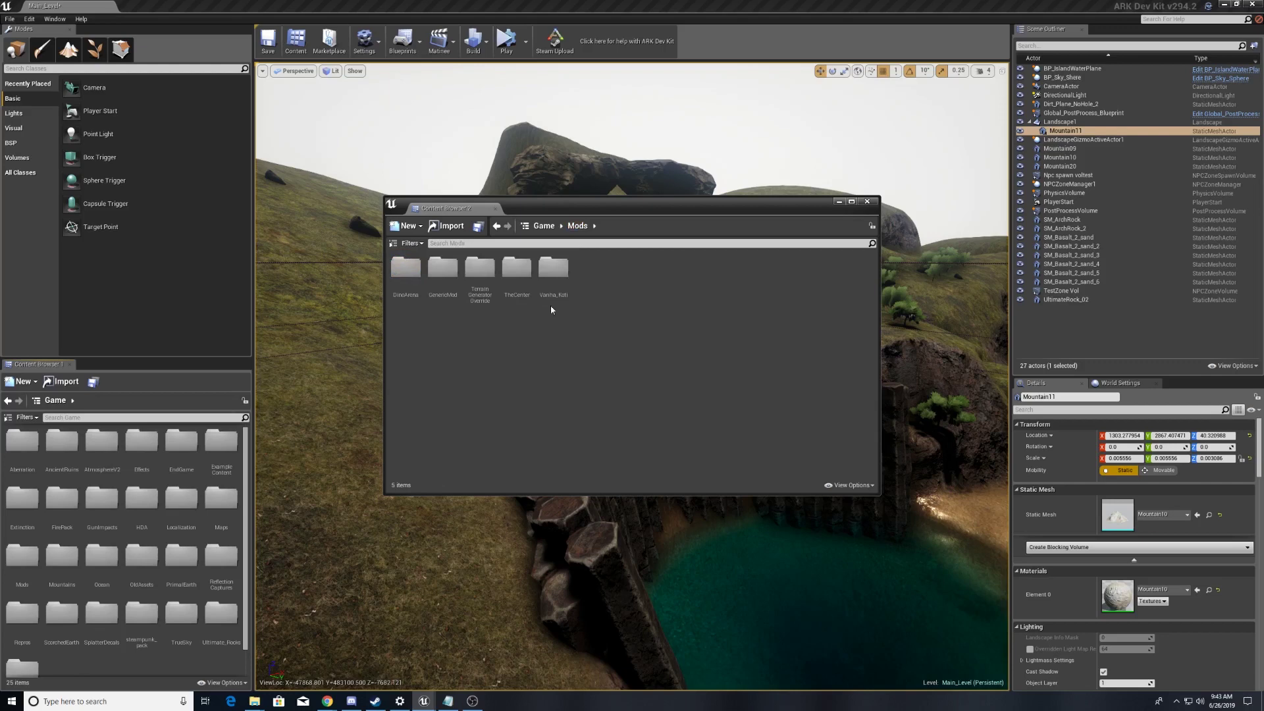
double_click(546, 264)
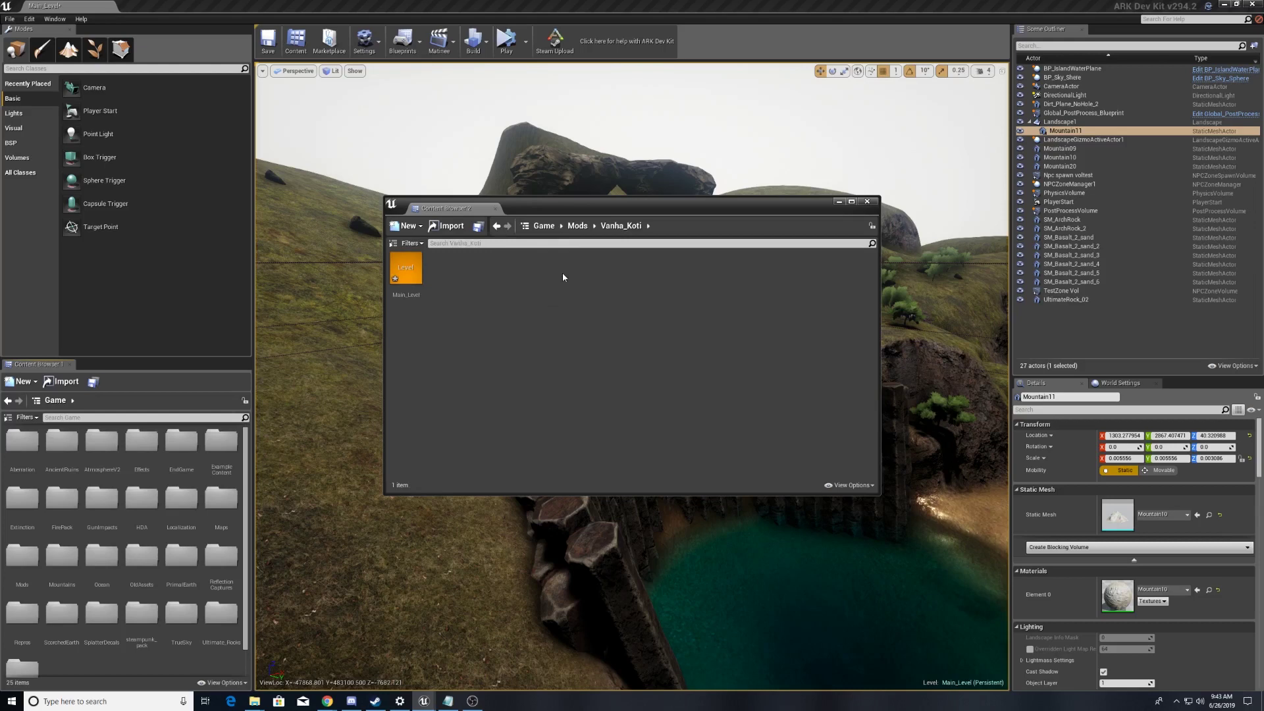
Create a new level asset named static_Meshes_a1 in the Vanha_Koti folder.
right_click(563, 277)
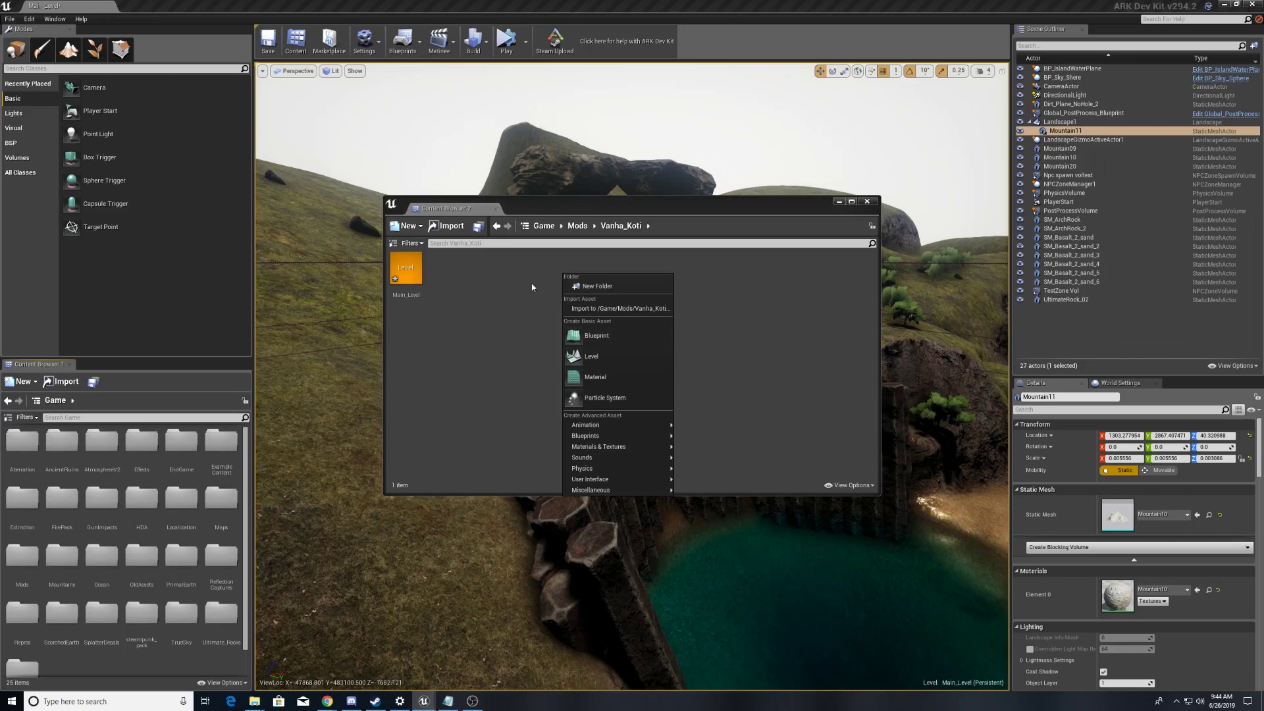
right_click(475, 283)
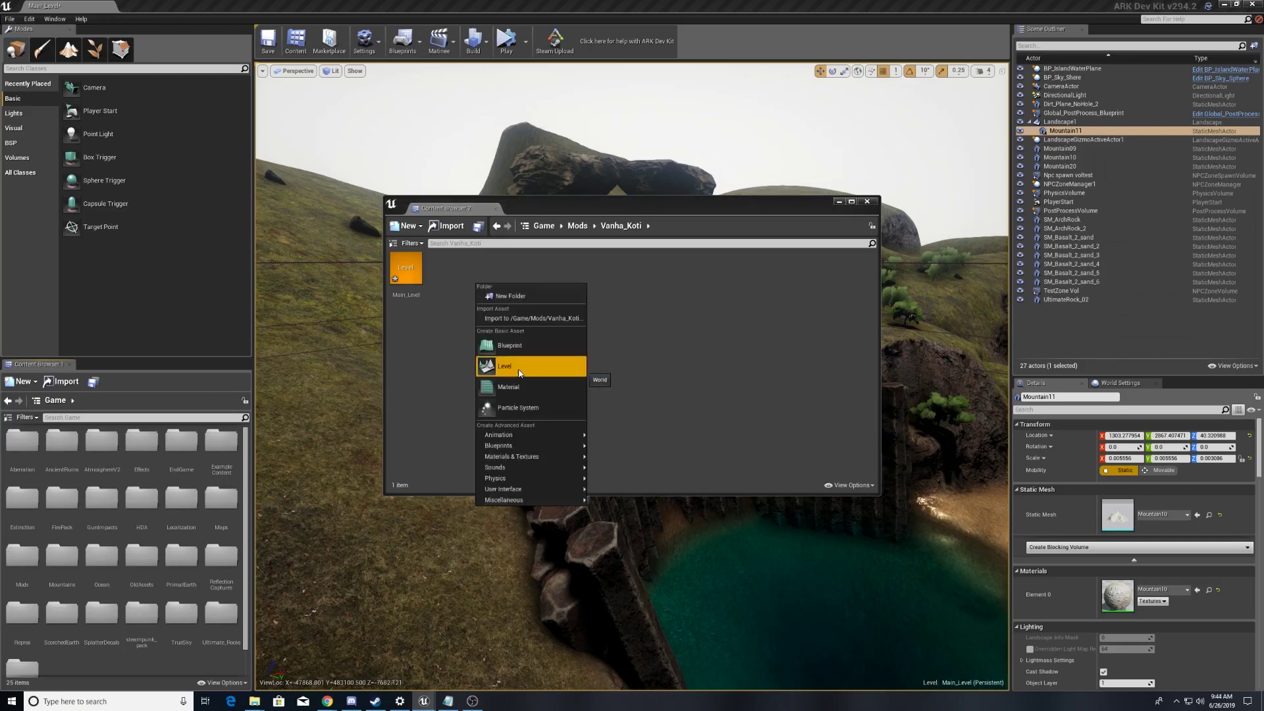
click(520, 367)
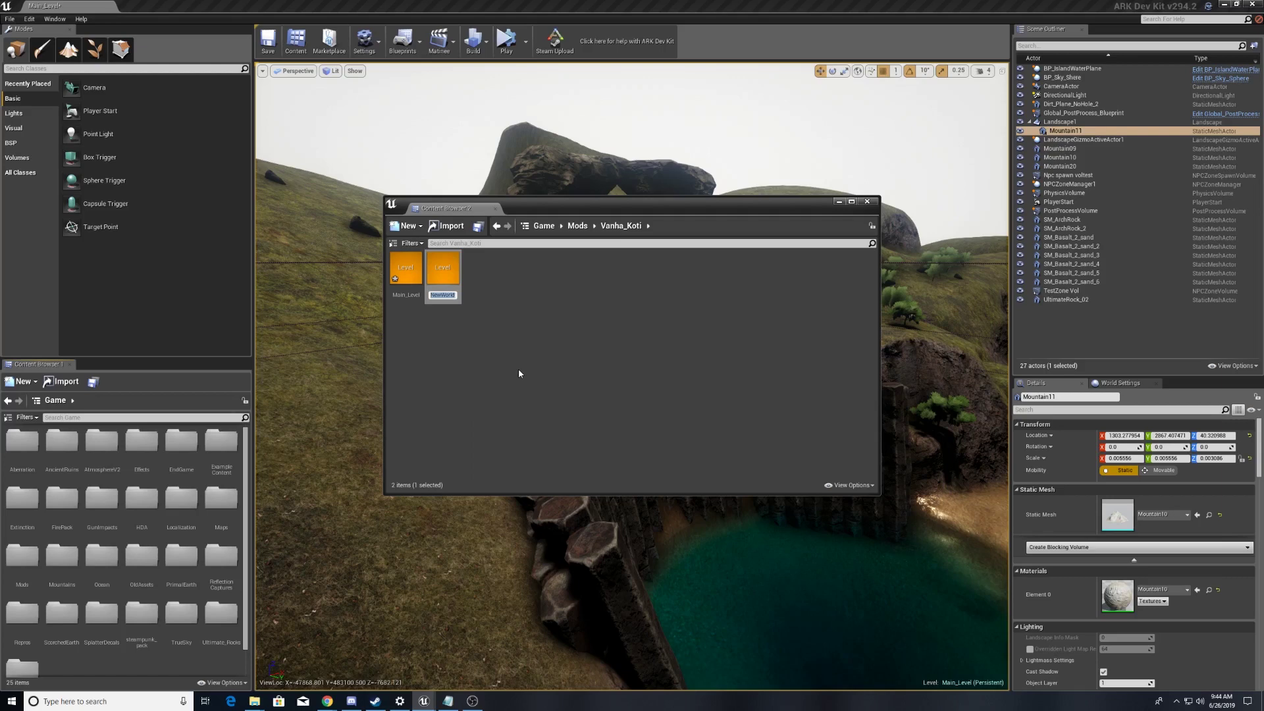
text(static)
text(_Meshe)
text(s)
text(_)
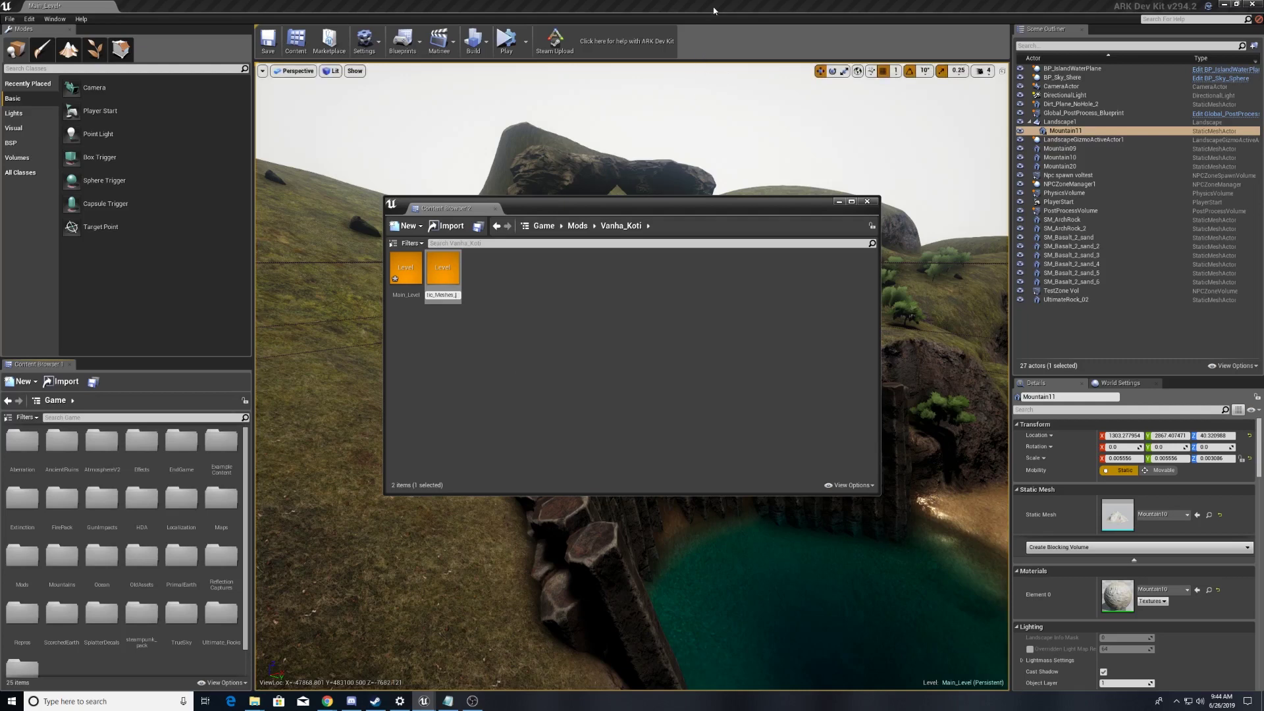
text(a1)
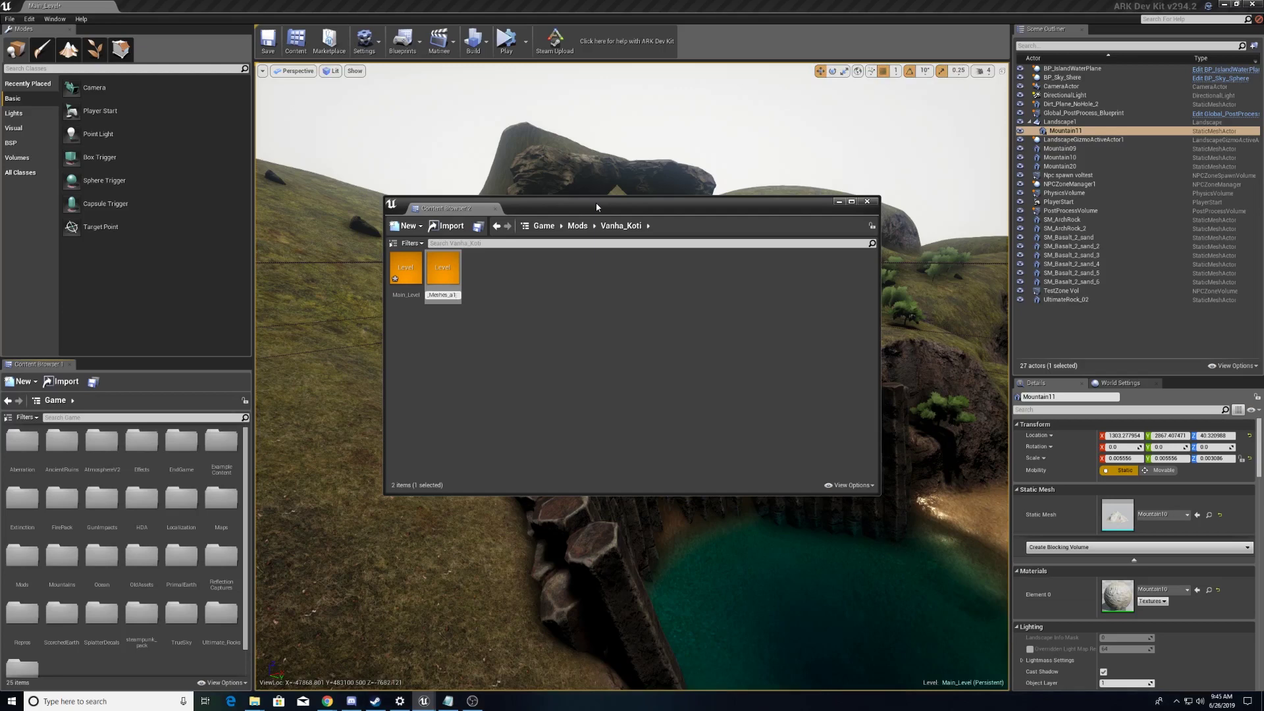
key(Return)
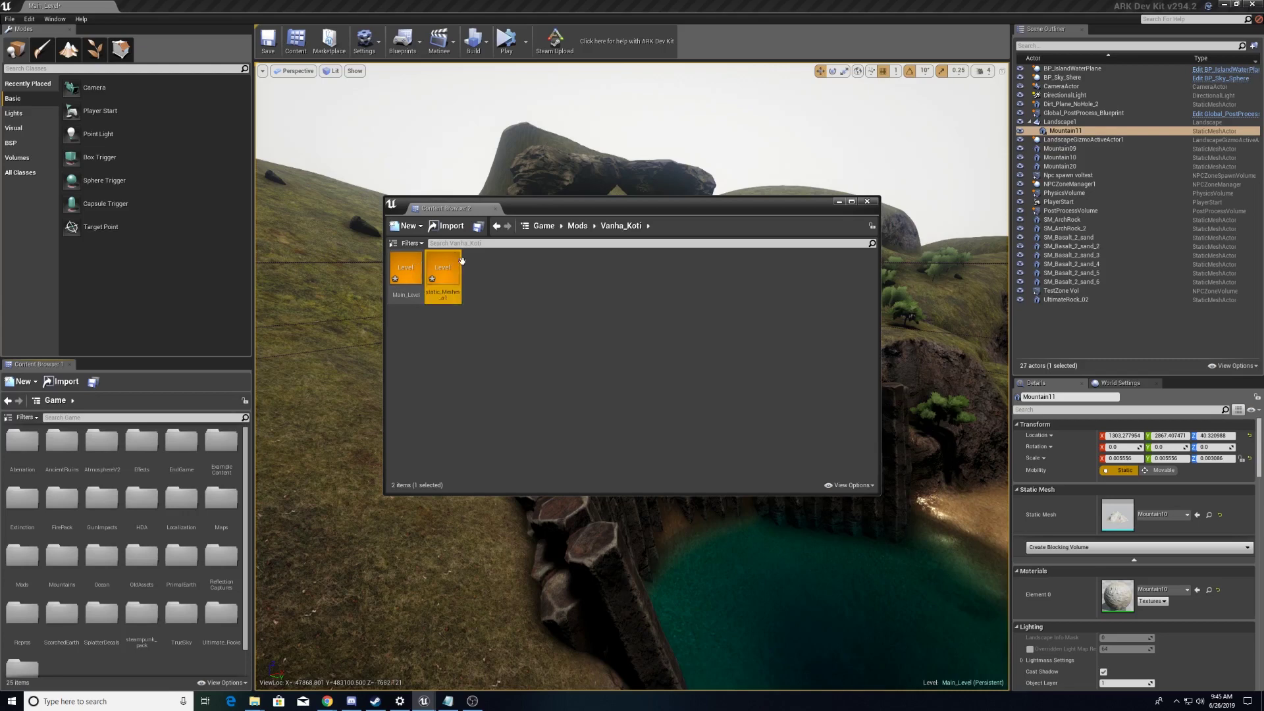
Create a new level asset named foliage_a1 in the Vanha_Koti folder.
right_click(471, 276)
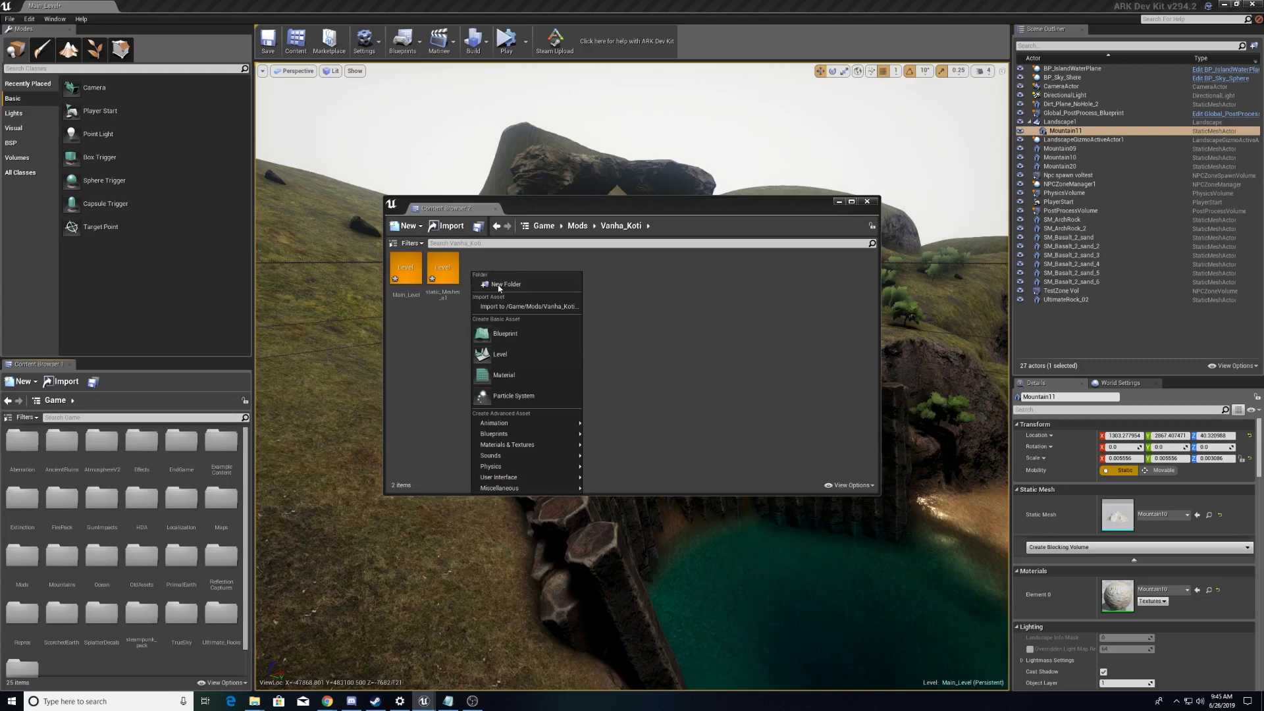
click(507, 354)
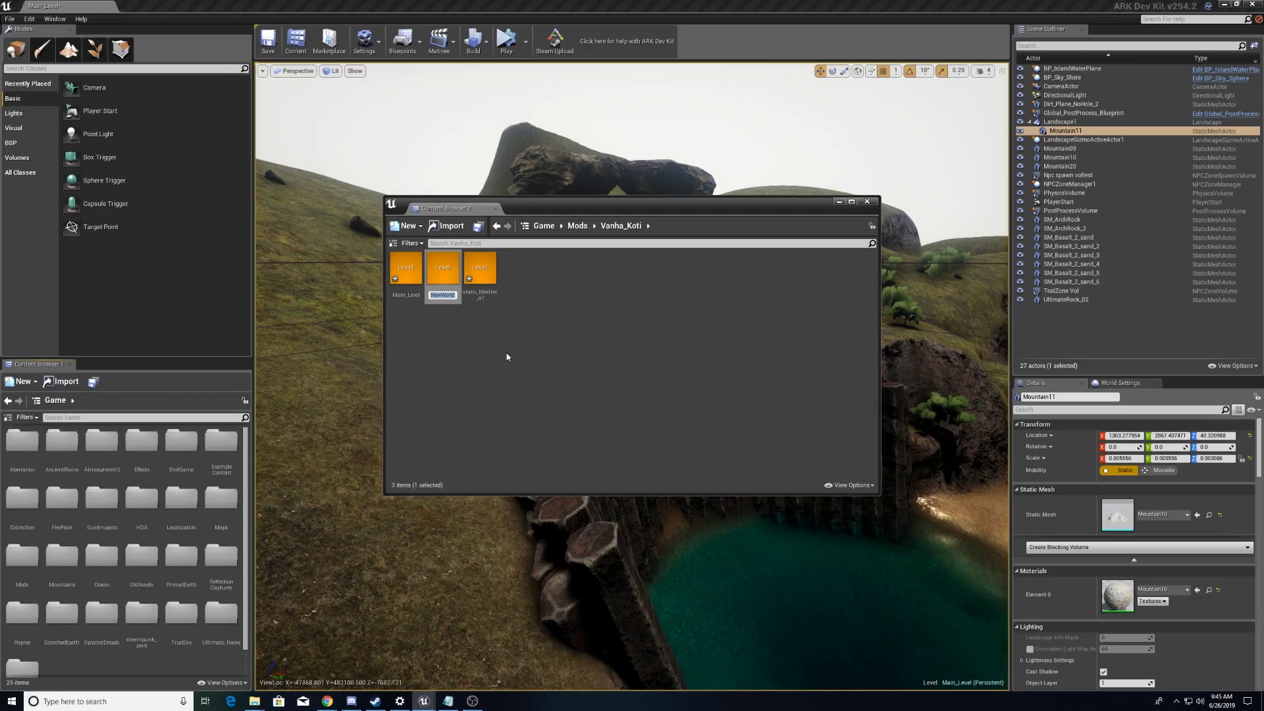
key(BackSpace)
key(BackSpace)
text(foliage_a1)
key(Return)
Create a new level asset named dino_spawns_a1 in the Vanha_Koti folder.
right_click(538, 298)
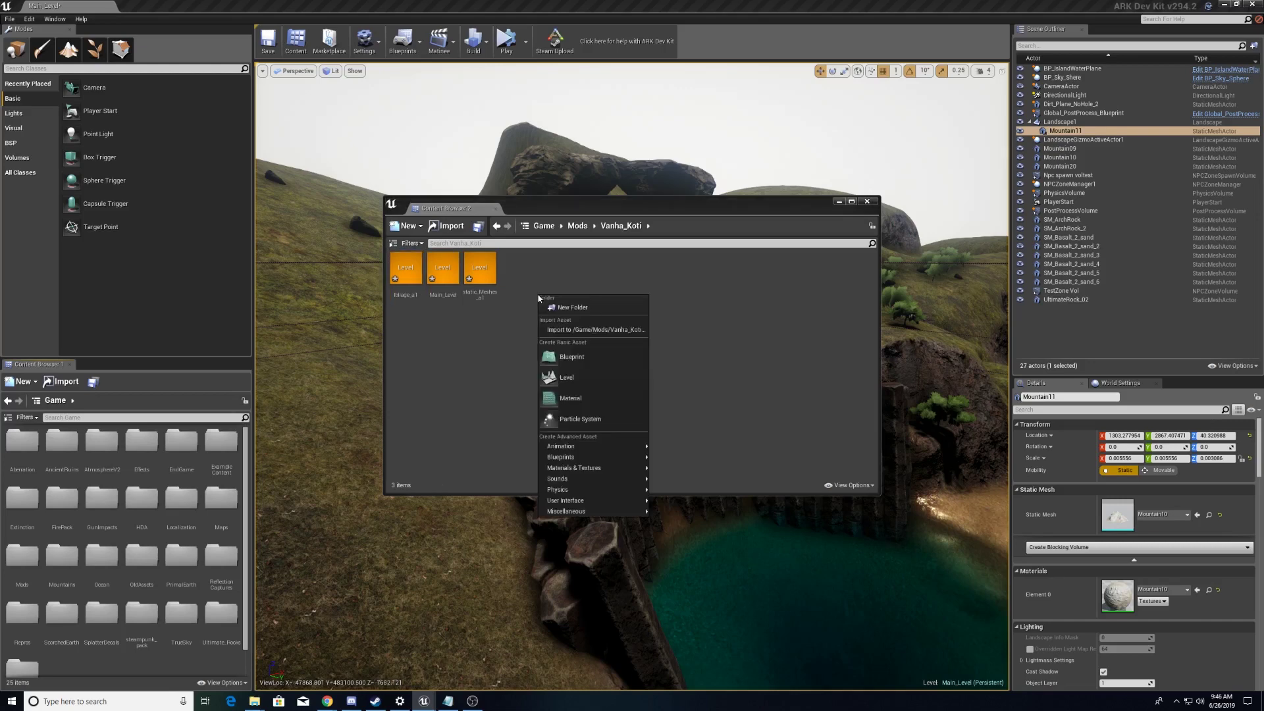
click(575, 378)
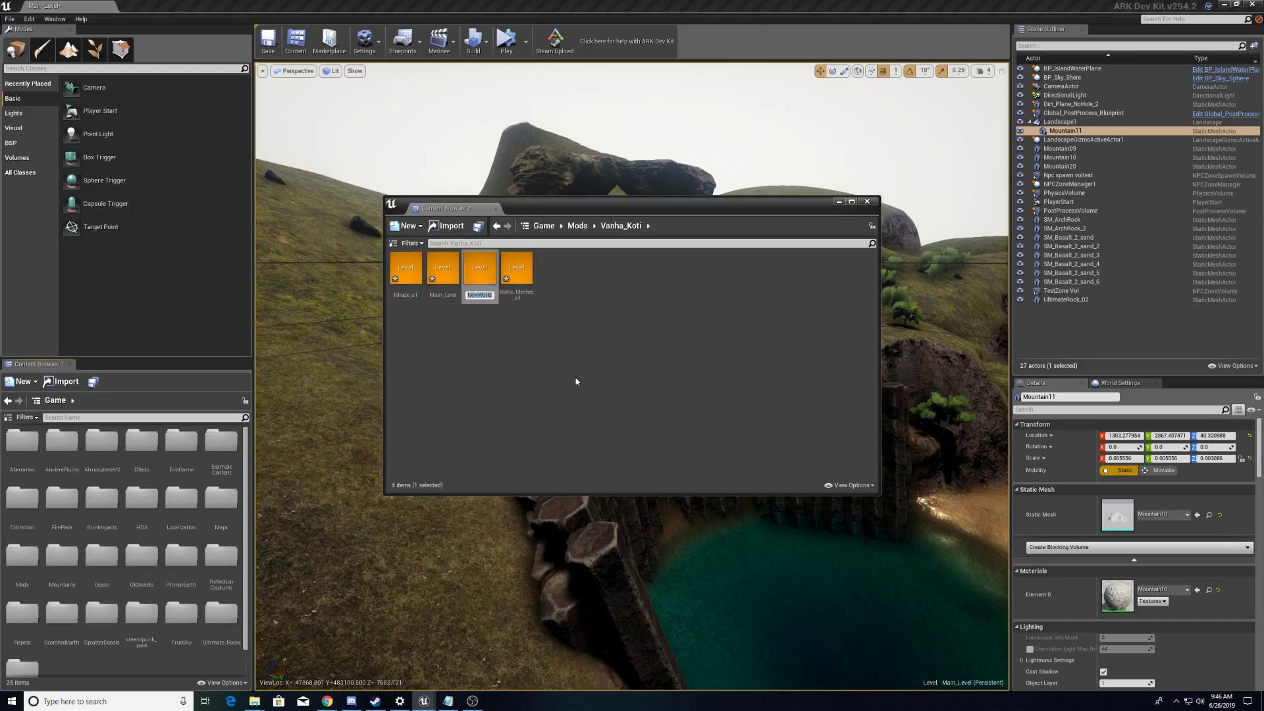
text(dino_spawn)
key(BackSpace)
key(BackSpace)
text(wns_a1)
key(Return)
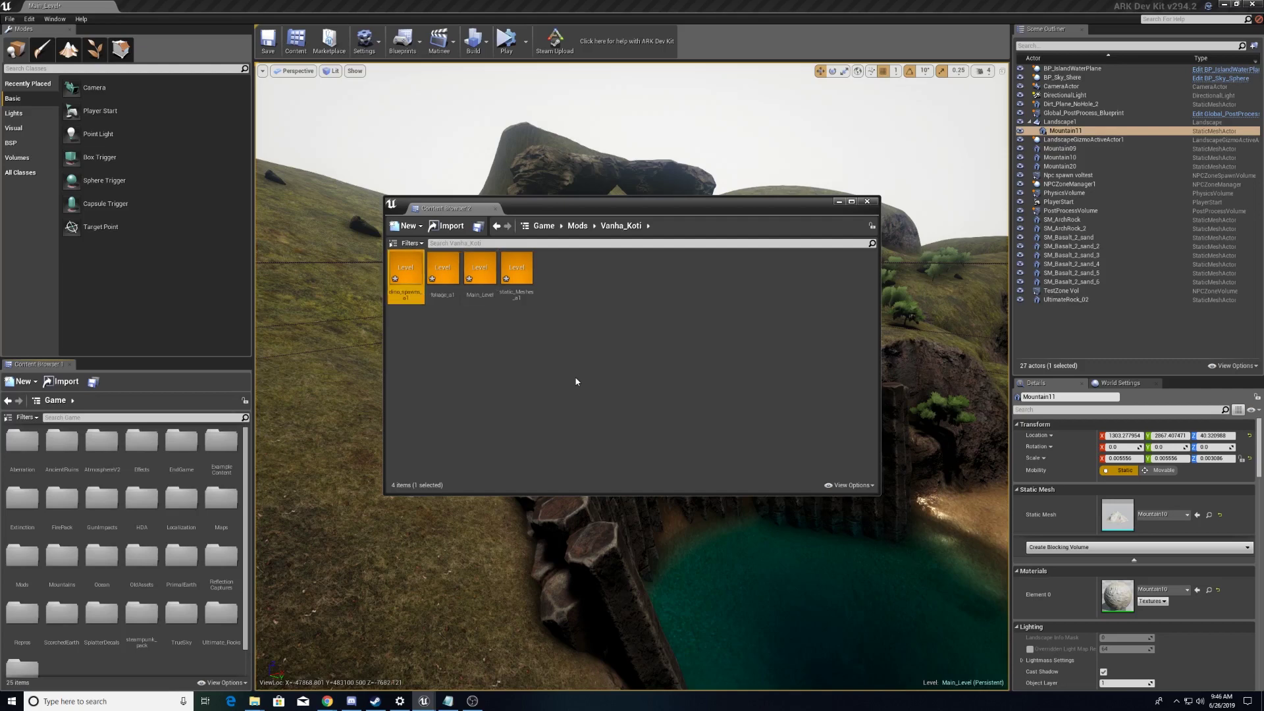
Create a new level asset named Rivers_Waterfalls_a1 in the Vanha_Koti folder.
right_click(577, 382)
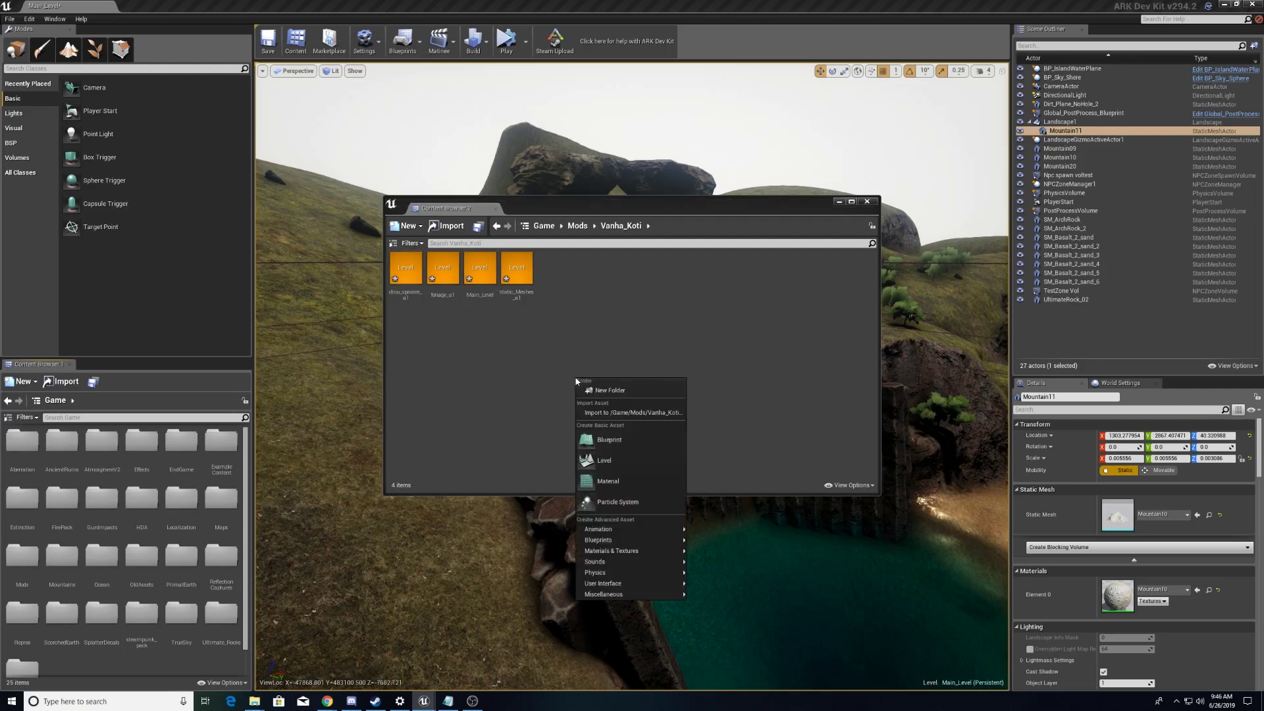
click(614, 462)
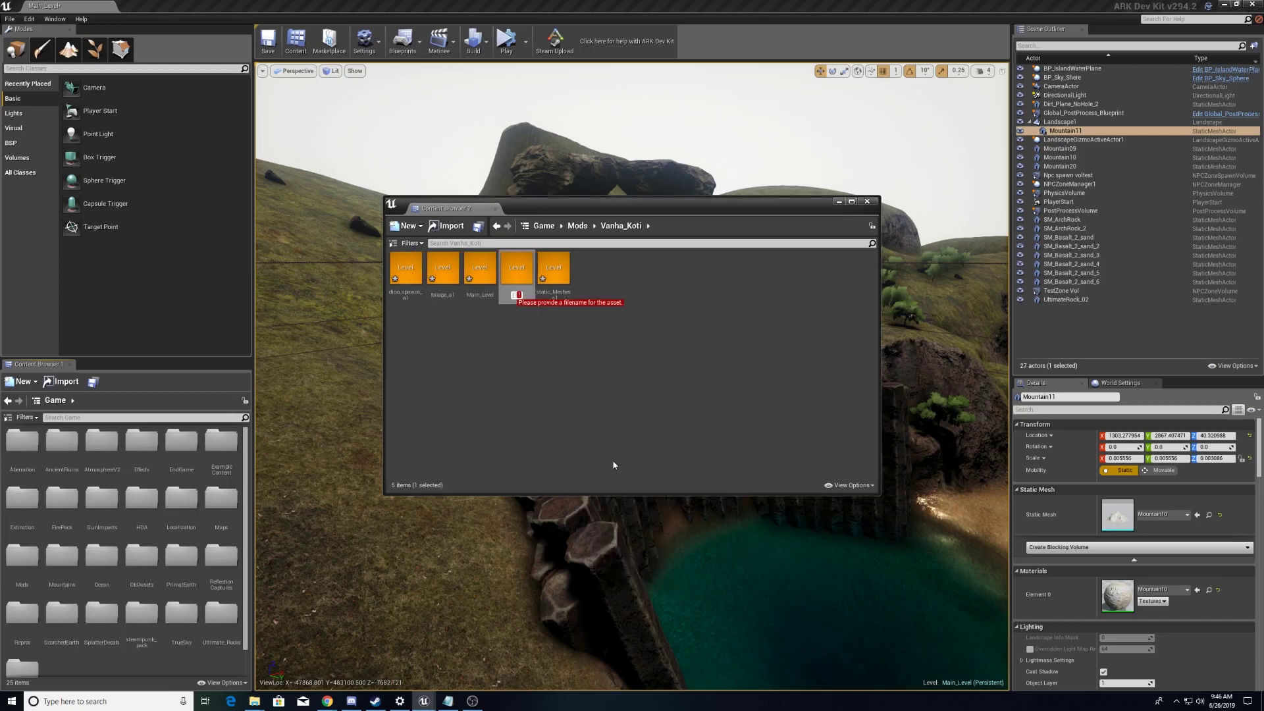
text(Rivers)
text(_Waterfal)
text(ls)
text(_a1)
key(Return)
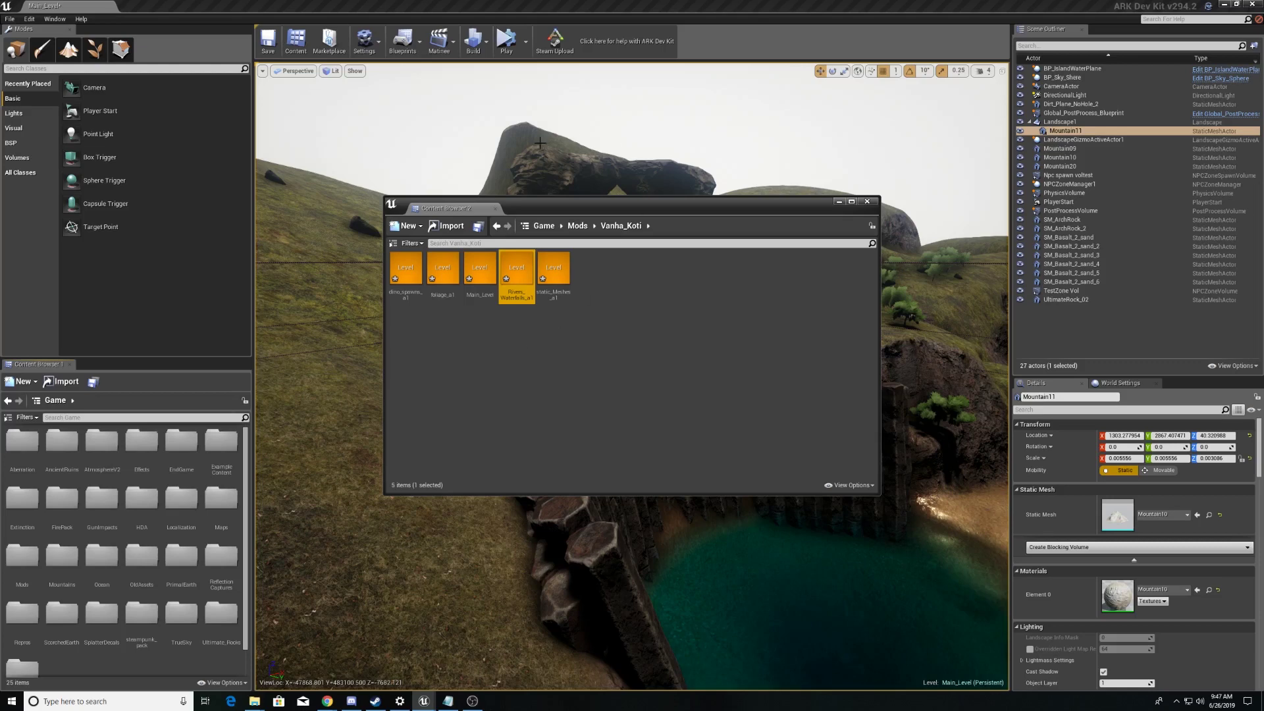
right_click(564, 272)
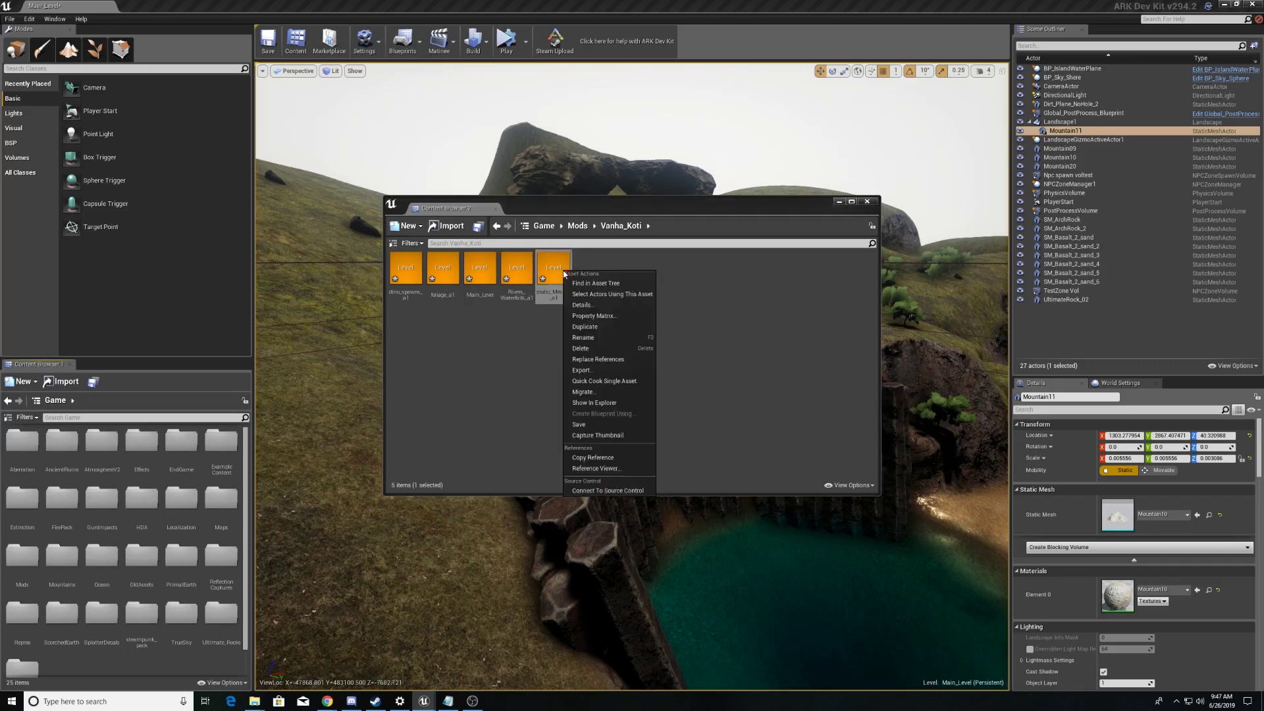
right_click(518, 340)
click(464, 352)
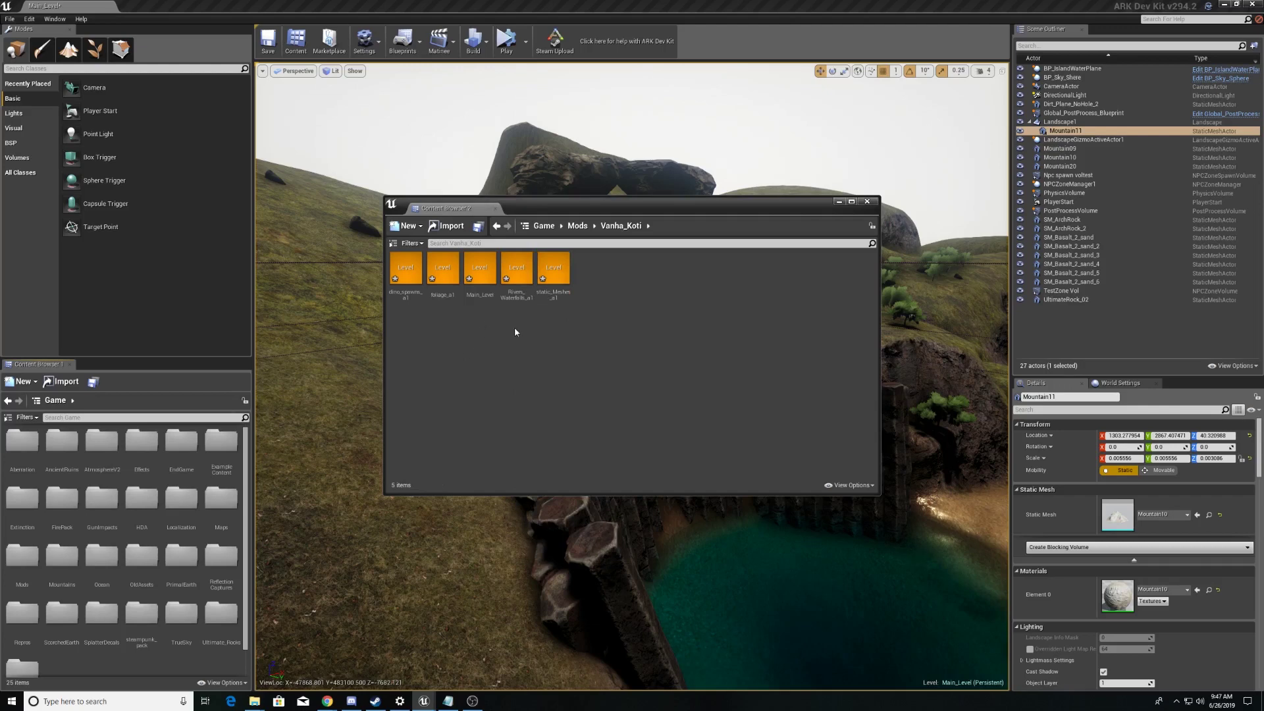
Save all new levels and move the floating Content Browser off the main editor window.
key(ctrl+shift+s)
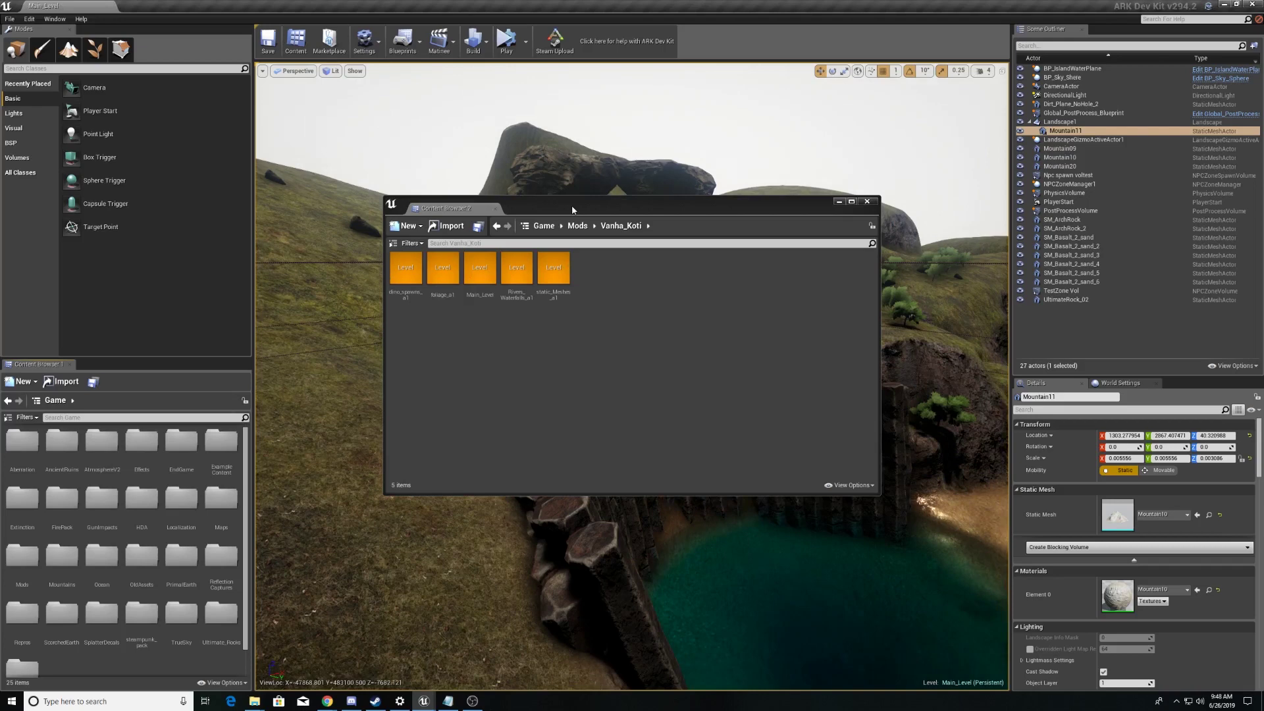
drag(572, 209, 0, 303)
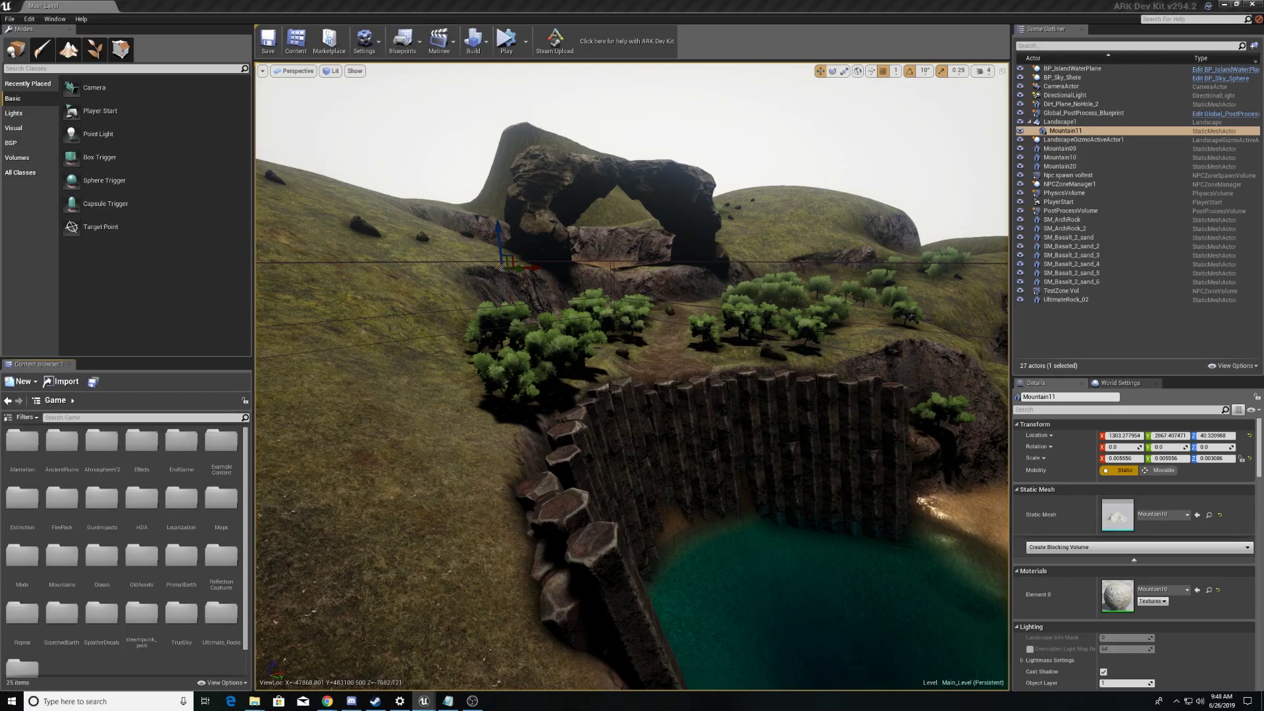
Open the Levels window and place it over the viewport, clear of the world settings.
click(52, 19)
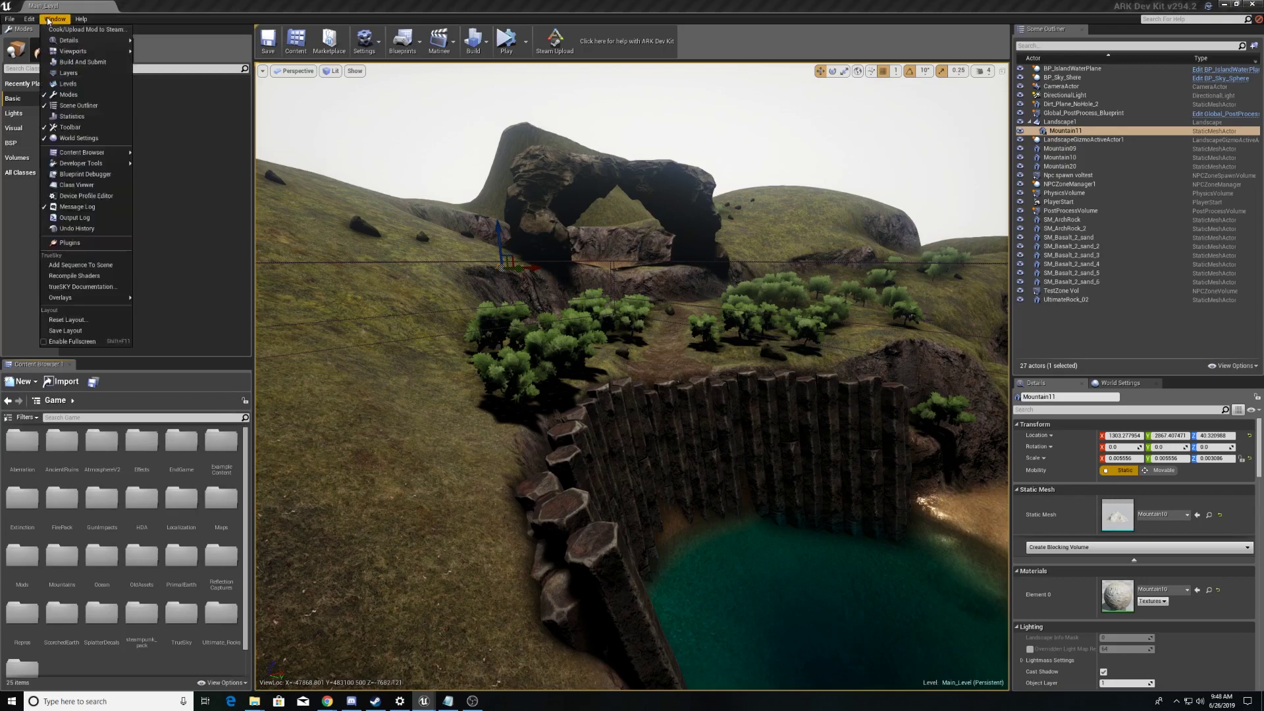
click(68, 84)
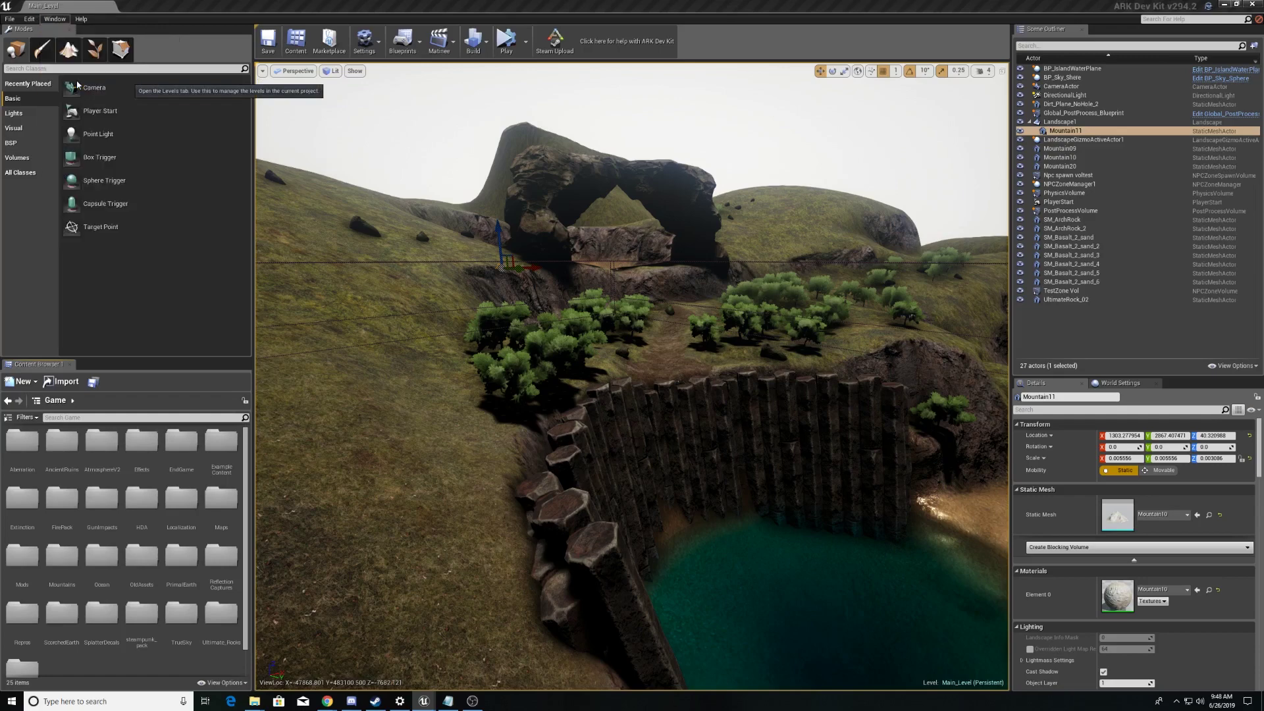
drag(704, 215, 516, 203)
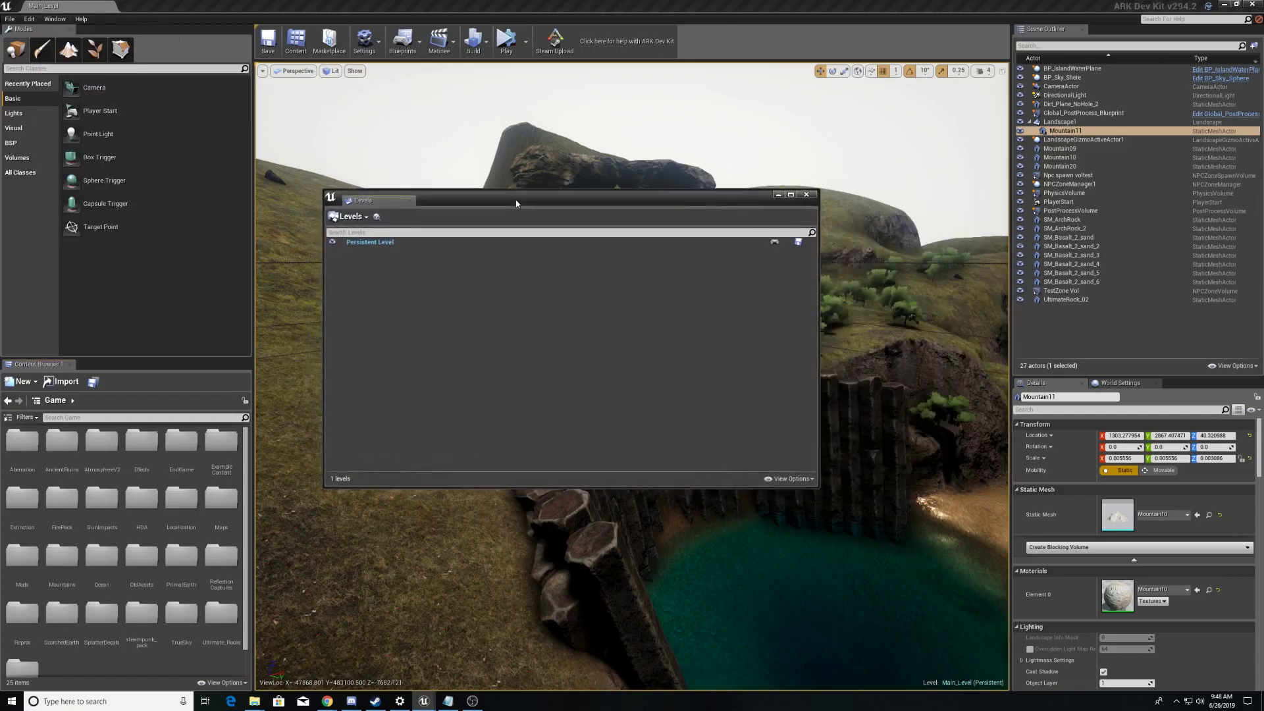
Enable World Composition in the World section of the world settings.
click(1121, 384)
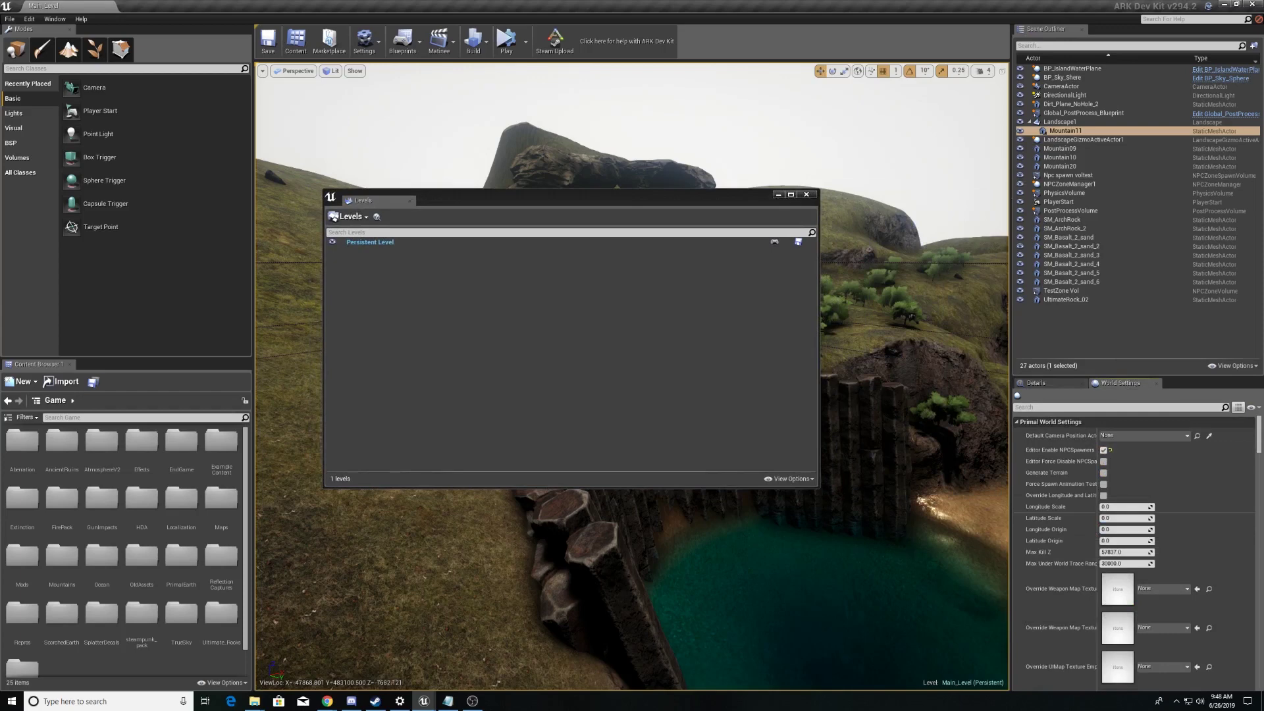
scroll(1175, 539, down, 10)
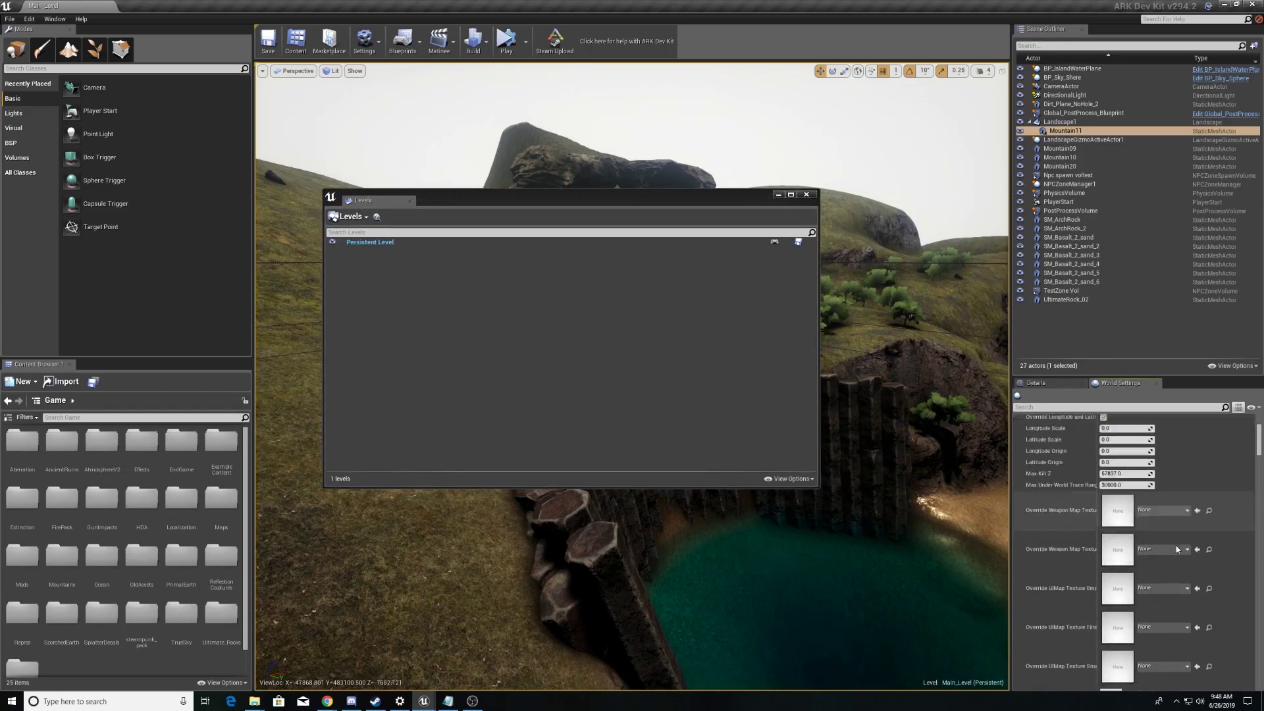
scroll(1174, 538, down, 10)
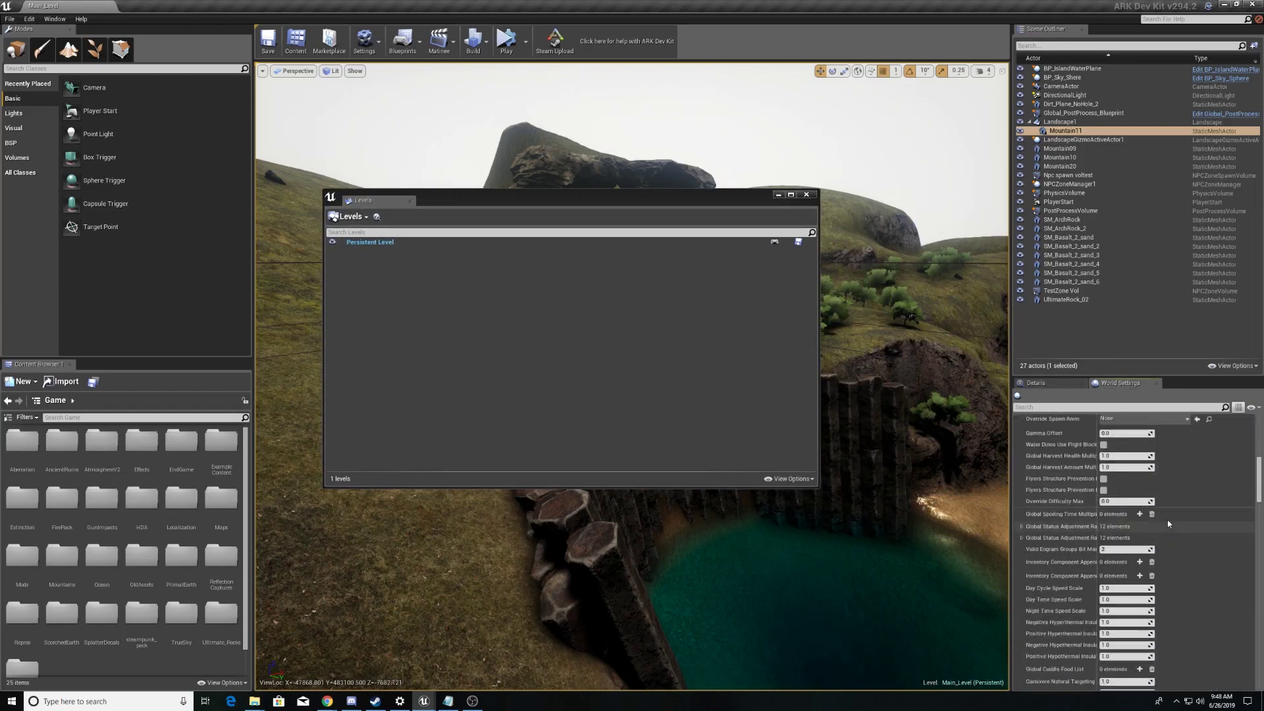
scroll(1132, 499, down, 10)
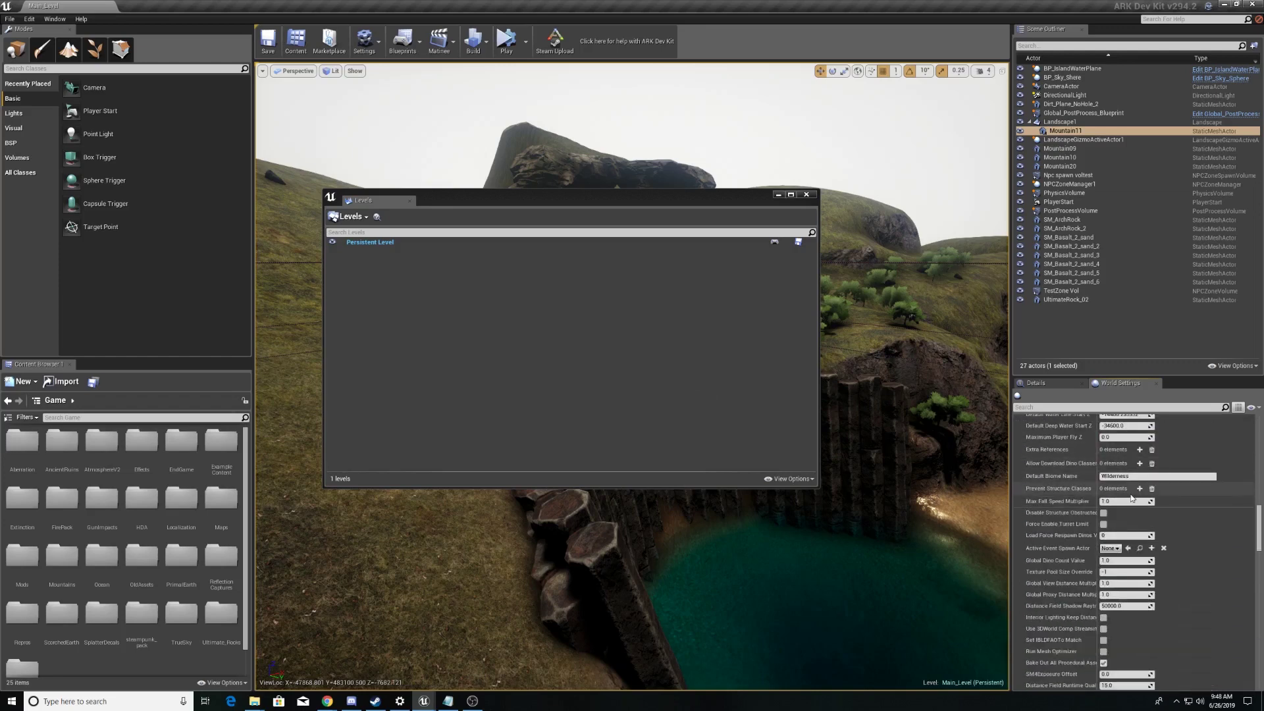
scroll(1128, 490, down, 10)
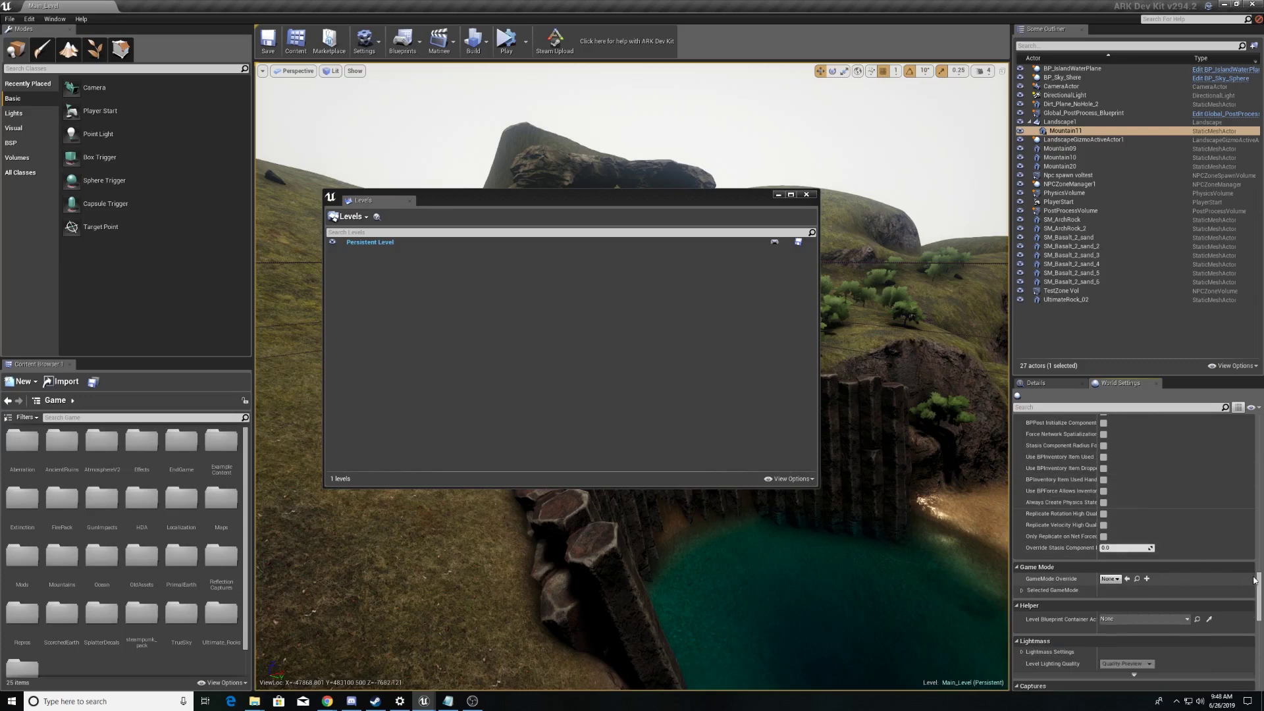
drag(1254, 579, 1260, 644)
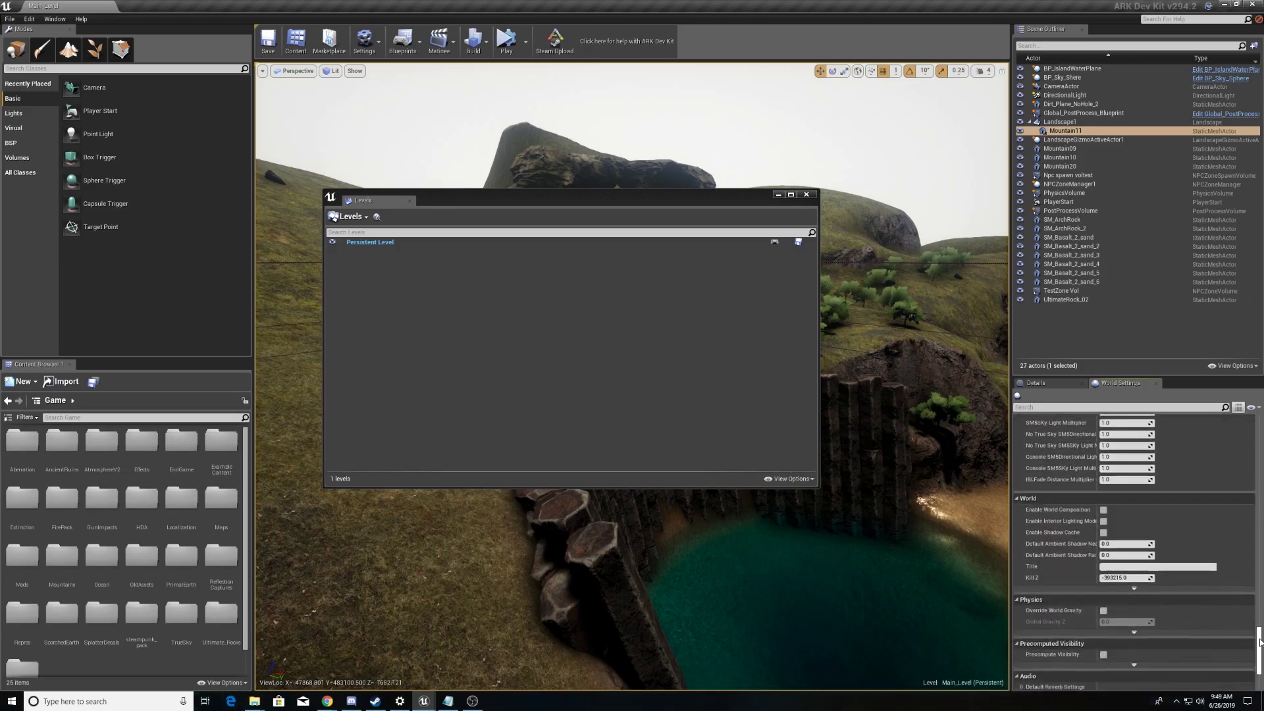
click(1103, 512)
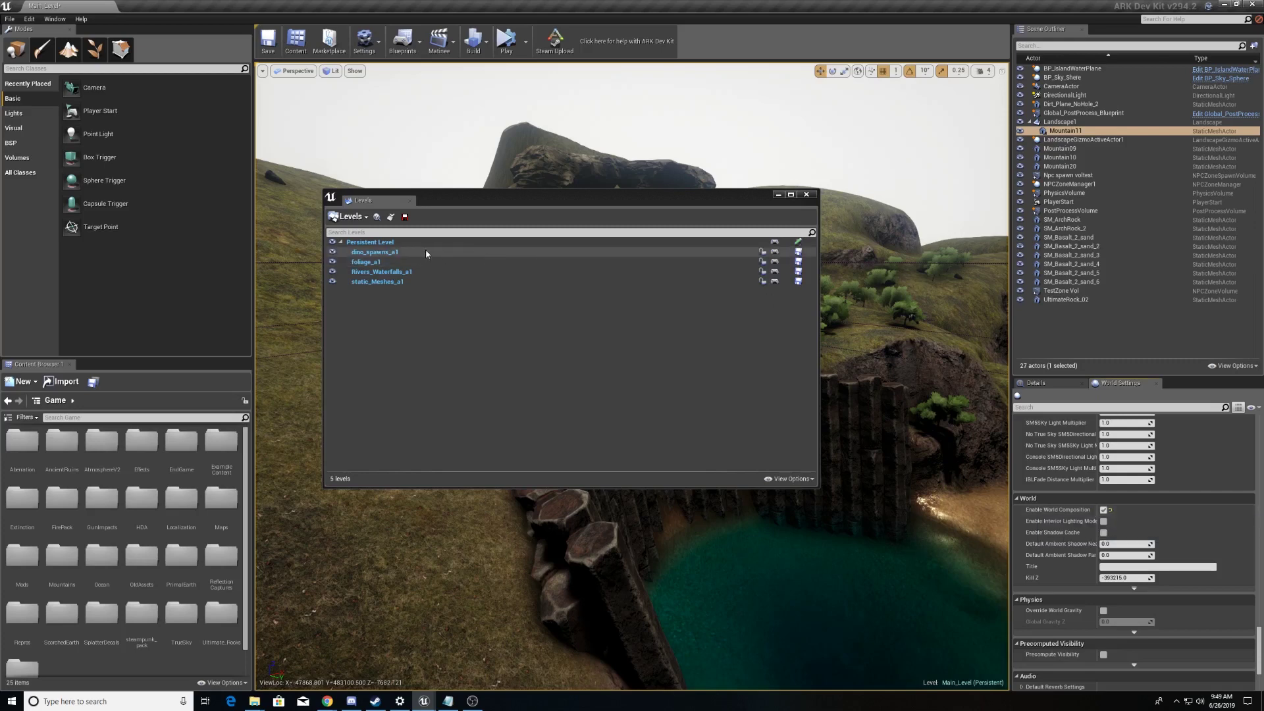
click(1103, 510)
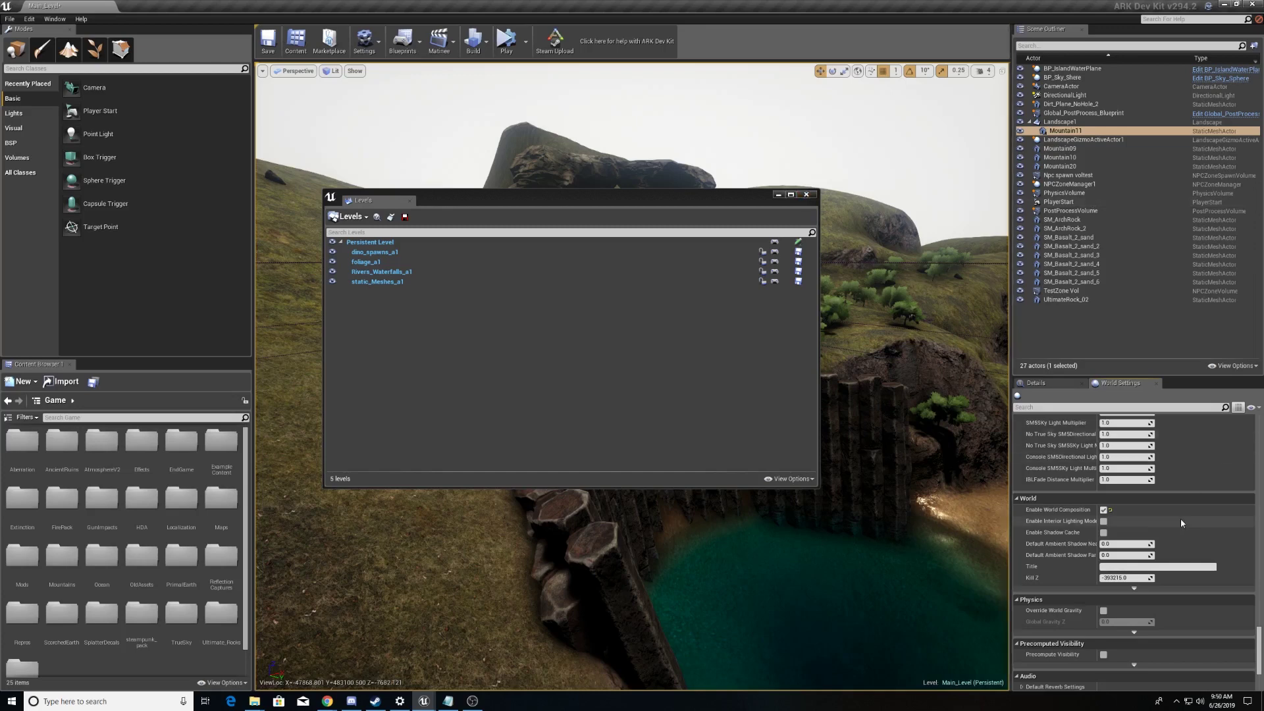
Set the Default Camera Position Actor in the Primal World Settings to CameraActor.
scroll(1180, 519, up, 3)
scroll(1254, 615, up, 5)
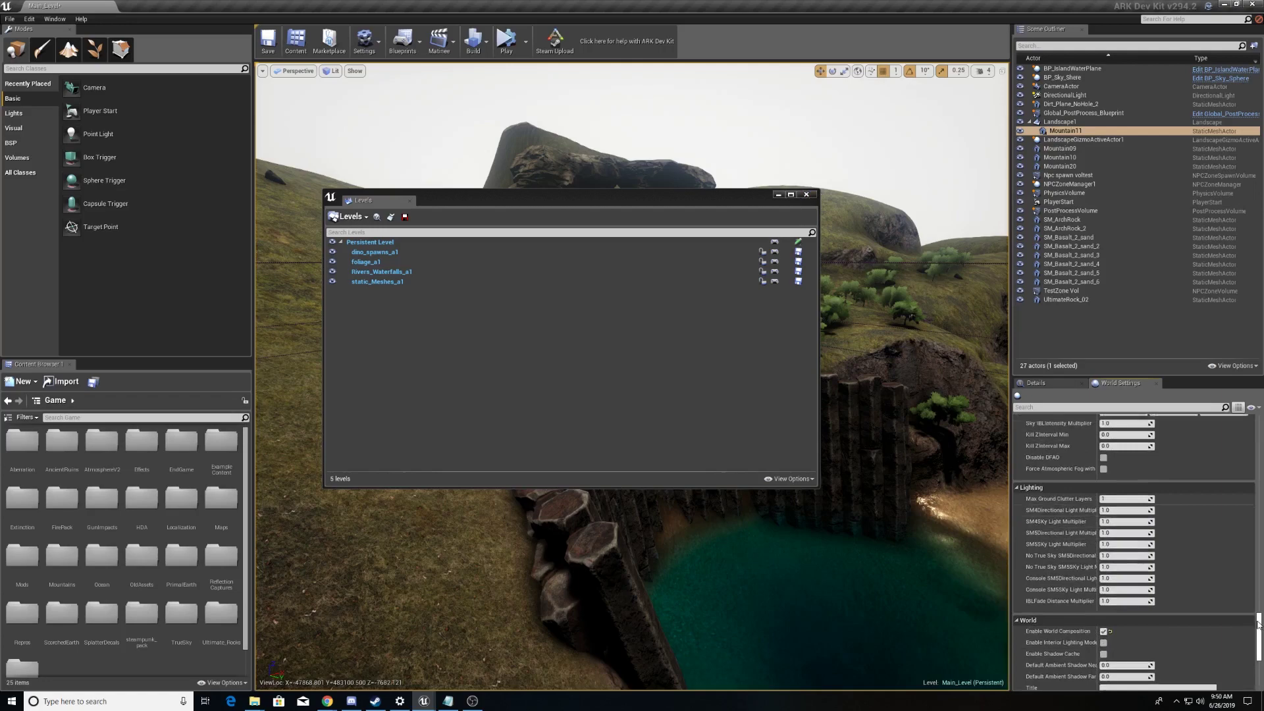
drag(1259, 611, 1237, 434)
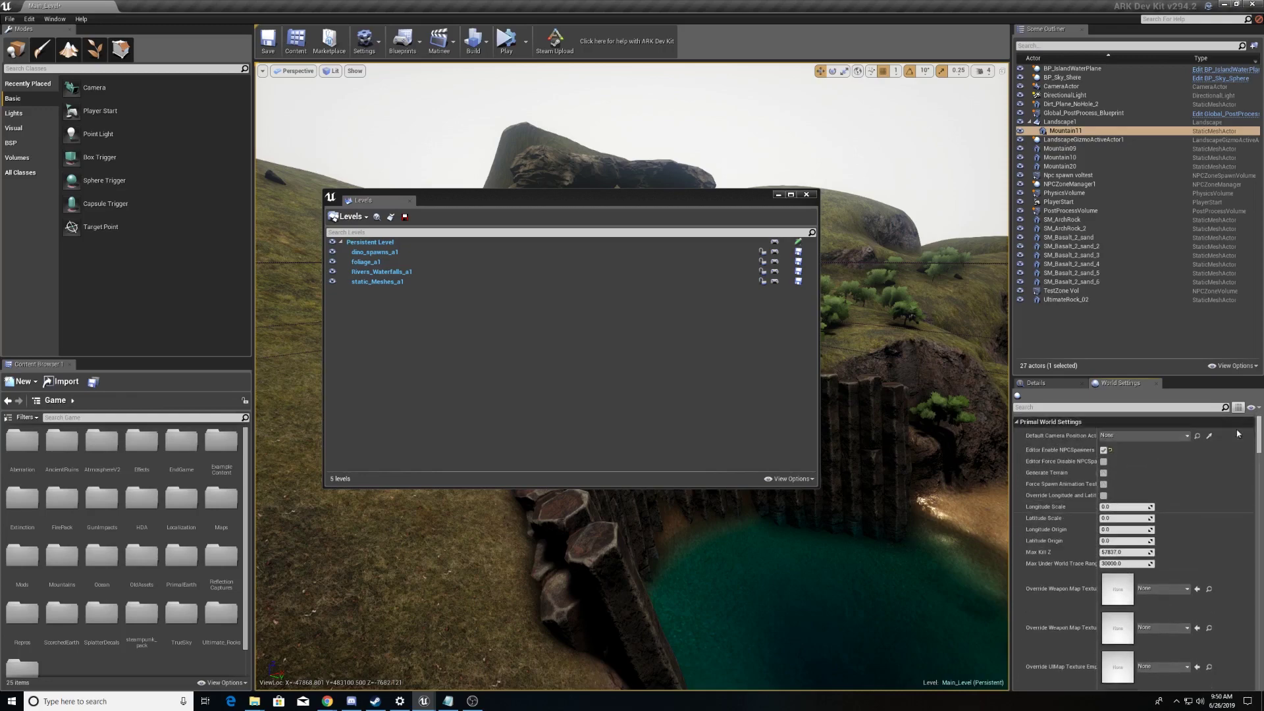
click(1158, 438)
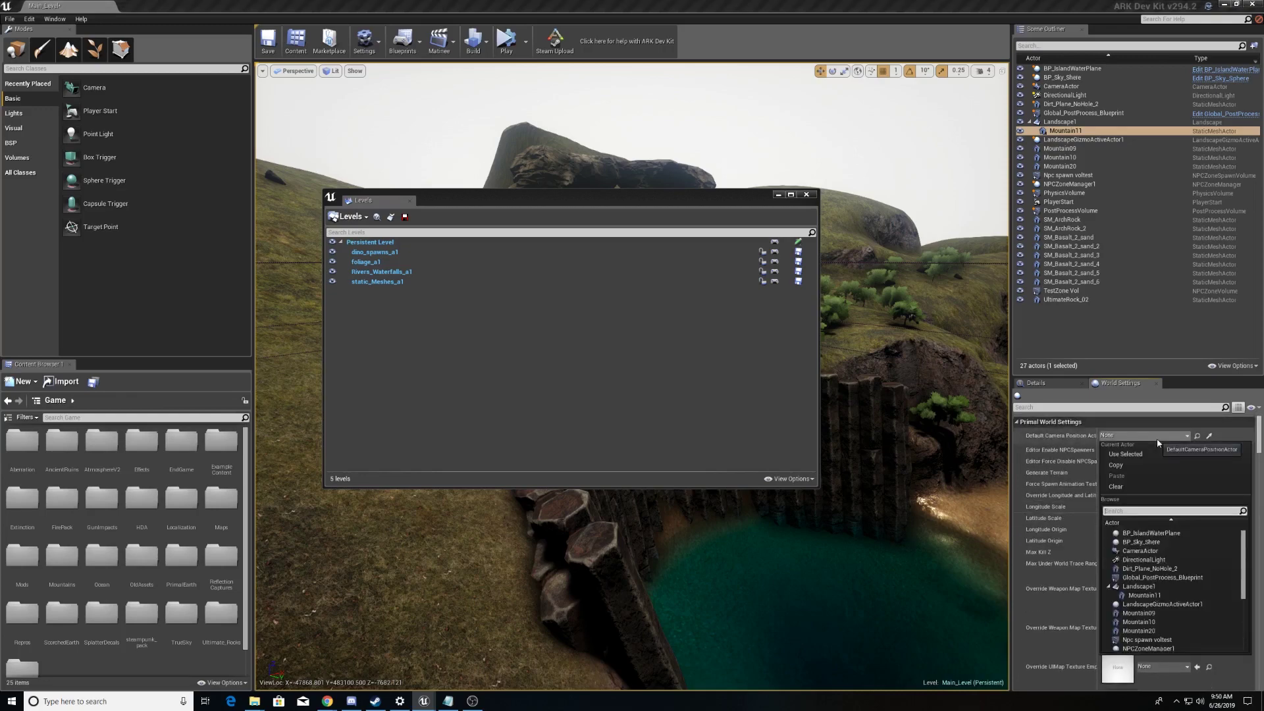
click(1140, 550)
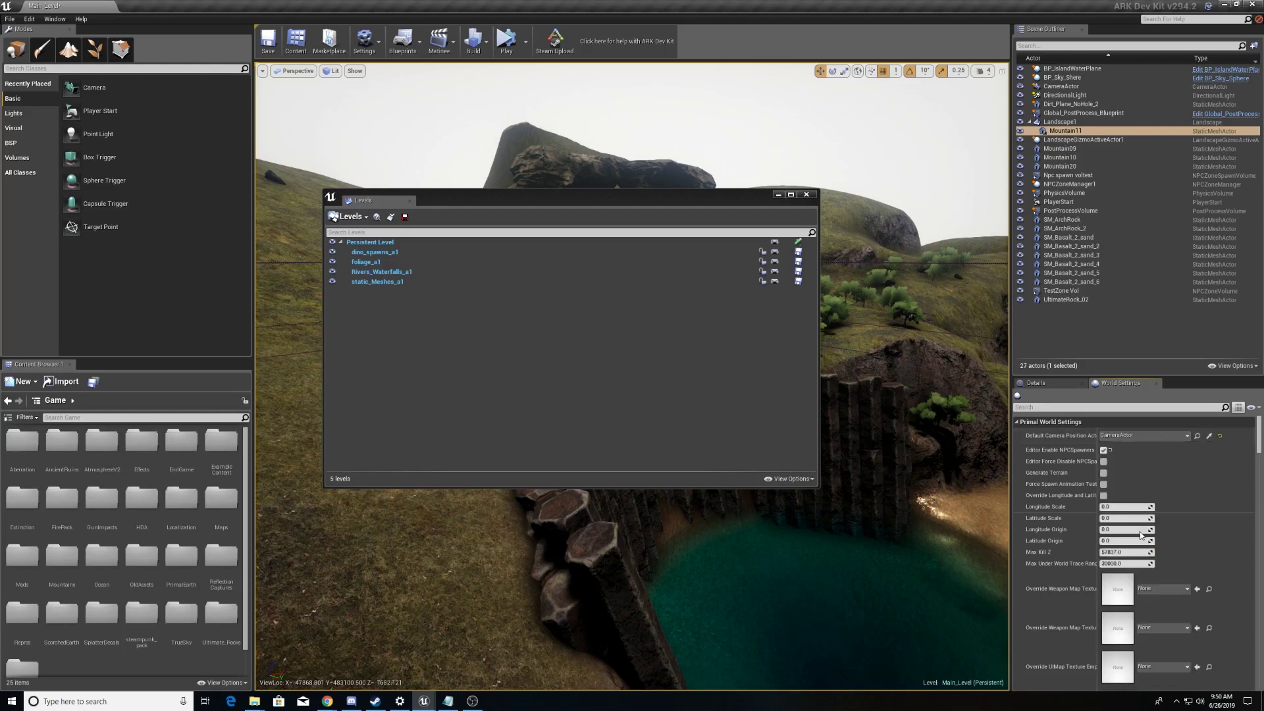
Dock the floating Levels window alongside the Details and World Settings panels, keeping the Scene Outliner visible above it.
click(1077, 131)
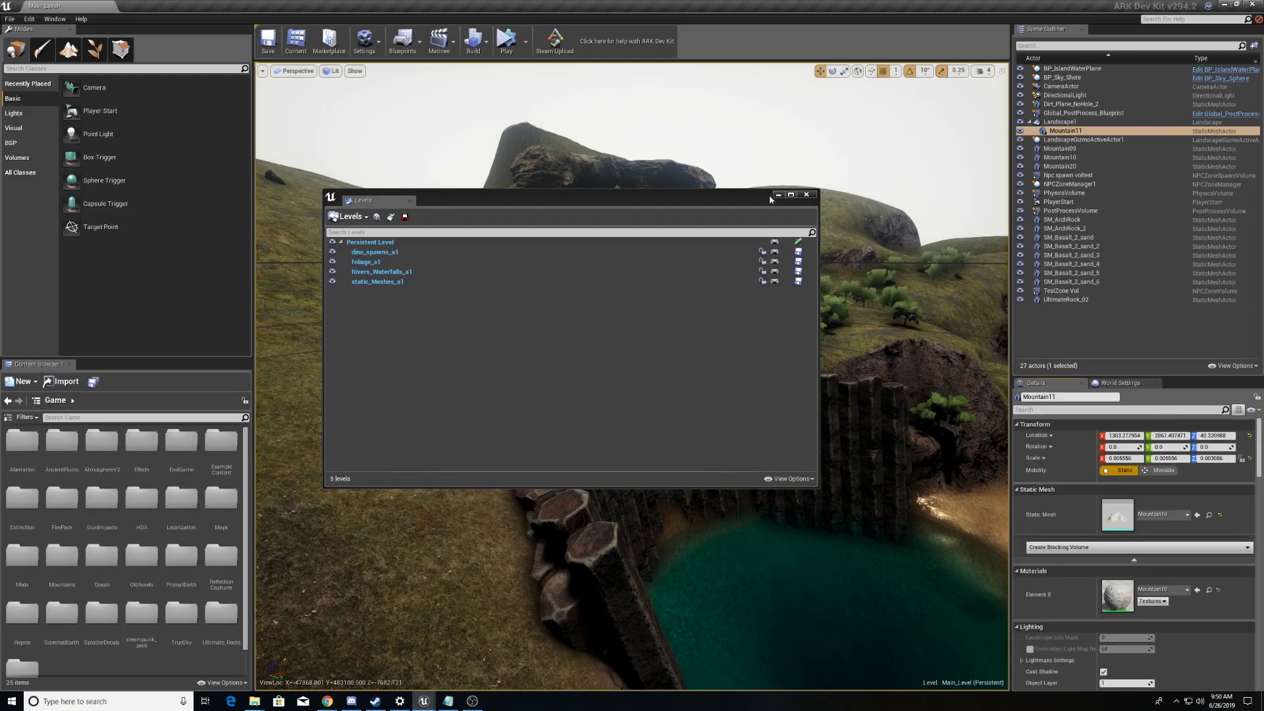
drag(630, 200, 1048, 33)
click(1048, 33)
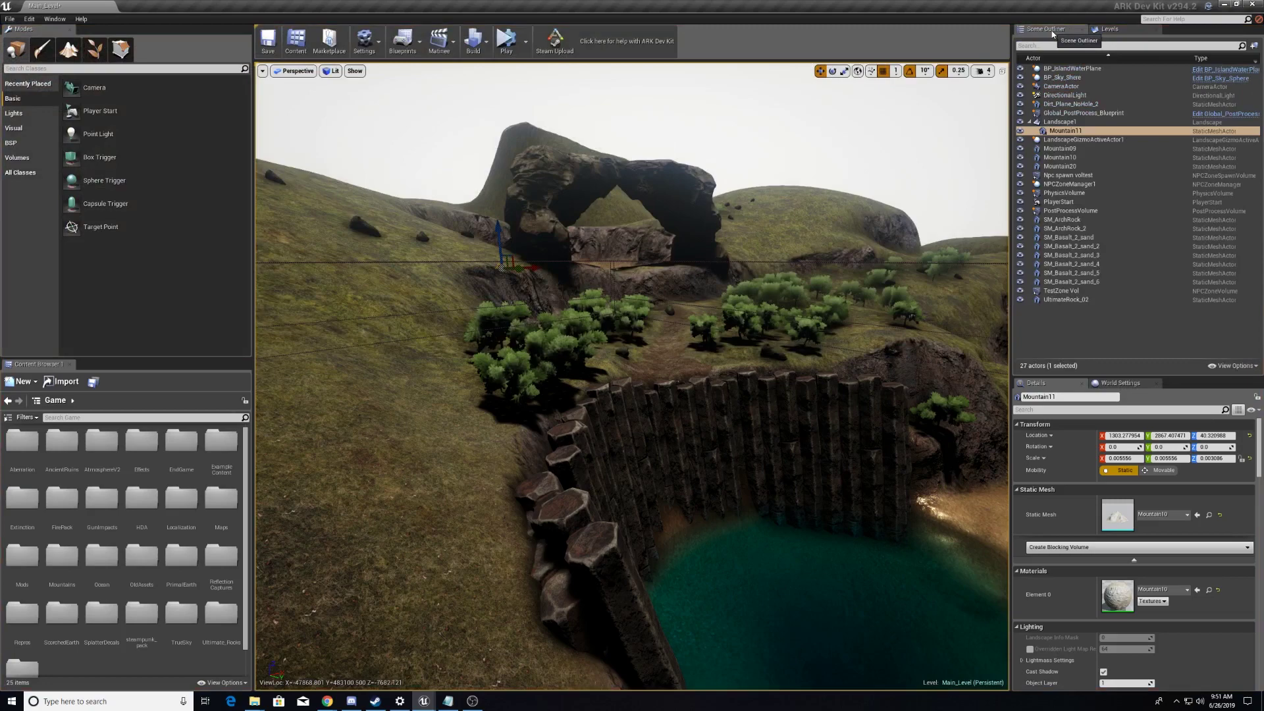
click(1122, 30)
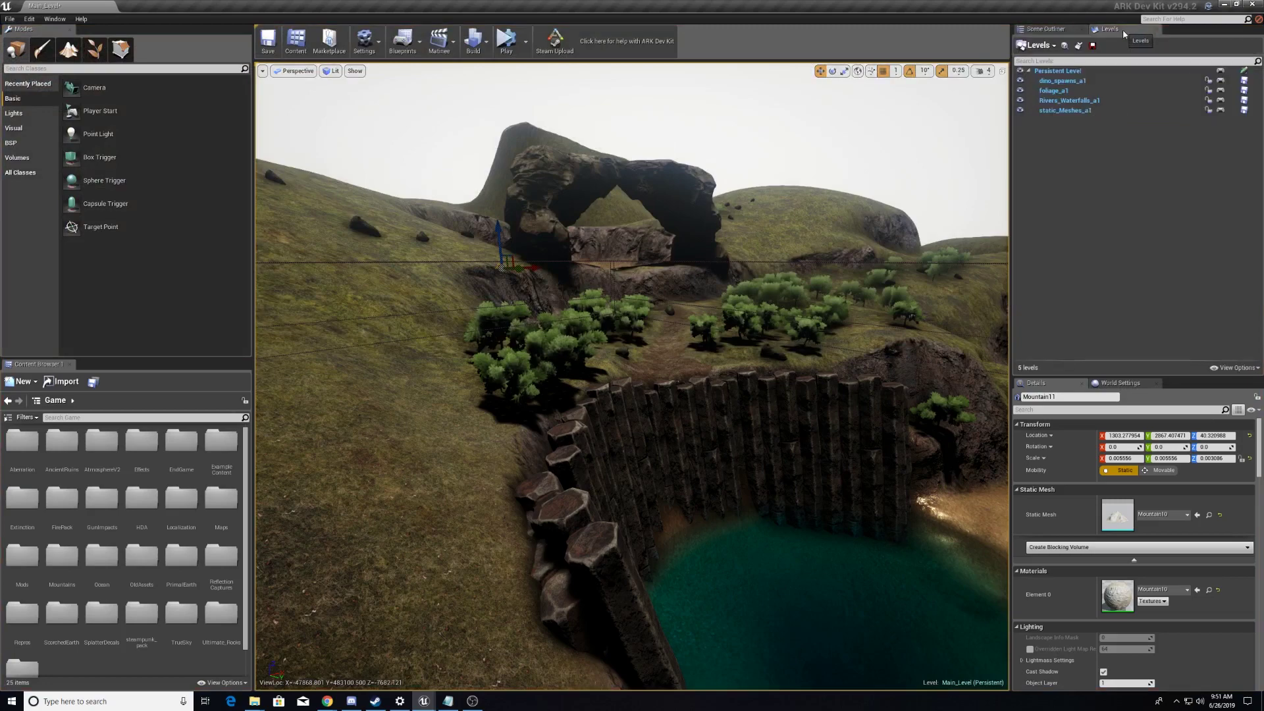
drag(1123, 29, 1184, 386)
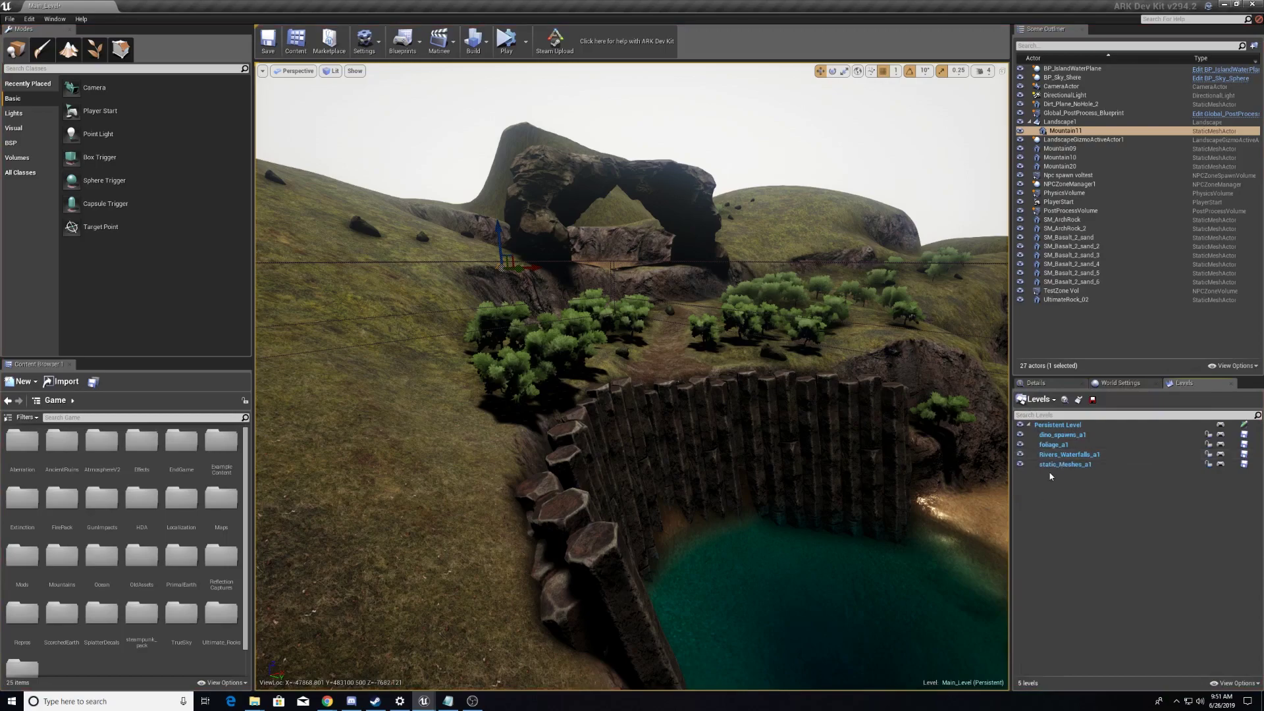
Select both SM_ArchRock meshes and all six SM_Basalt_2_sand cliff meshes around the water pool together.
right_drag(790, 422, 547, 434)
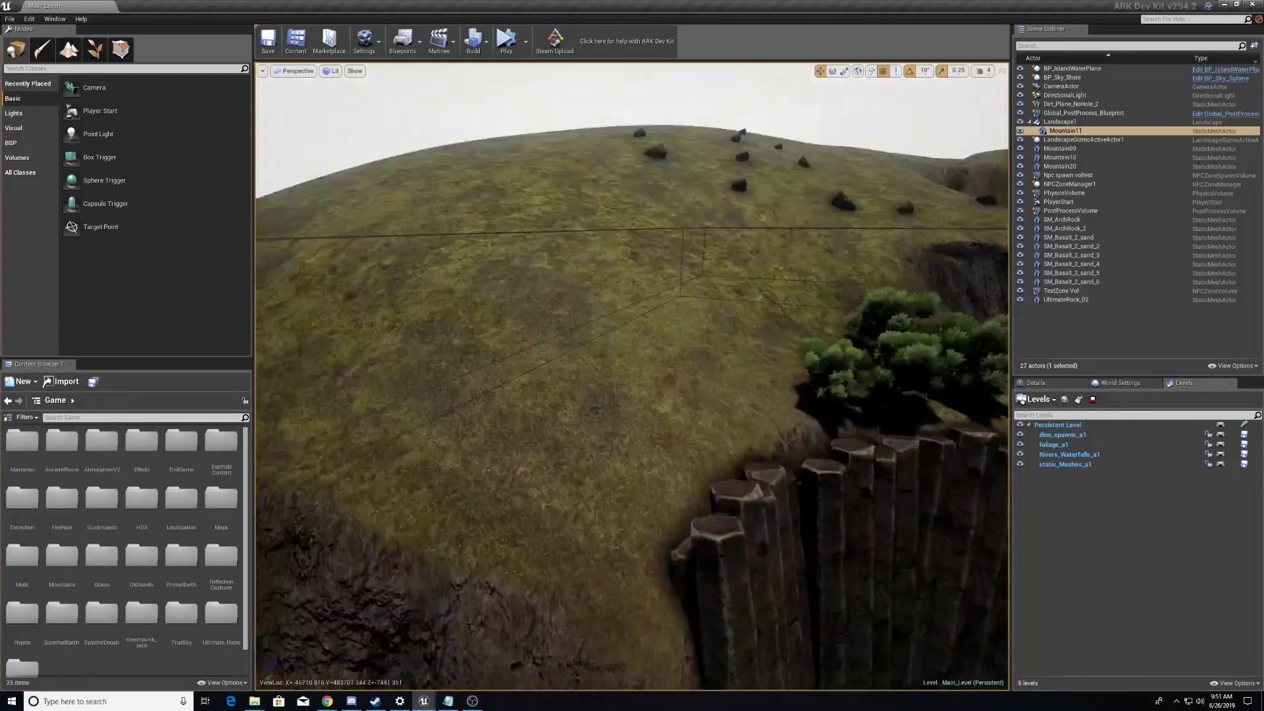
right_drag(546, 237, 650, 228)
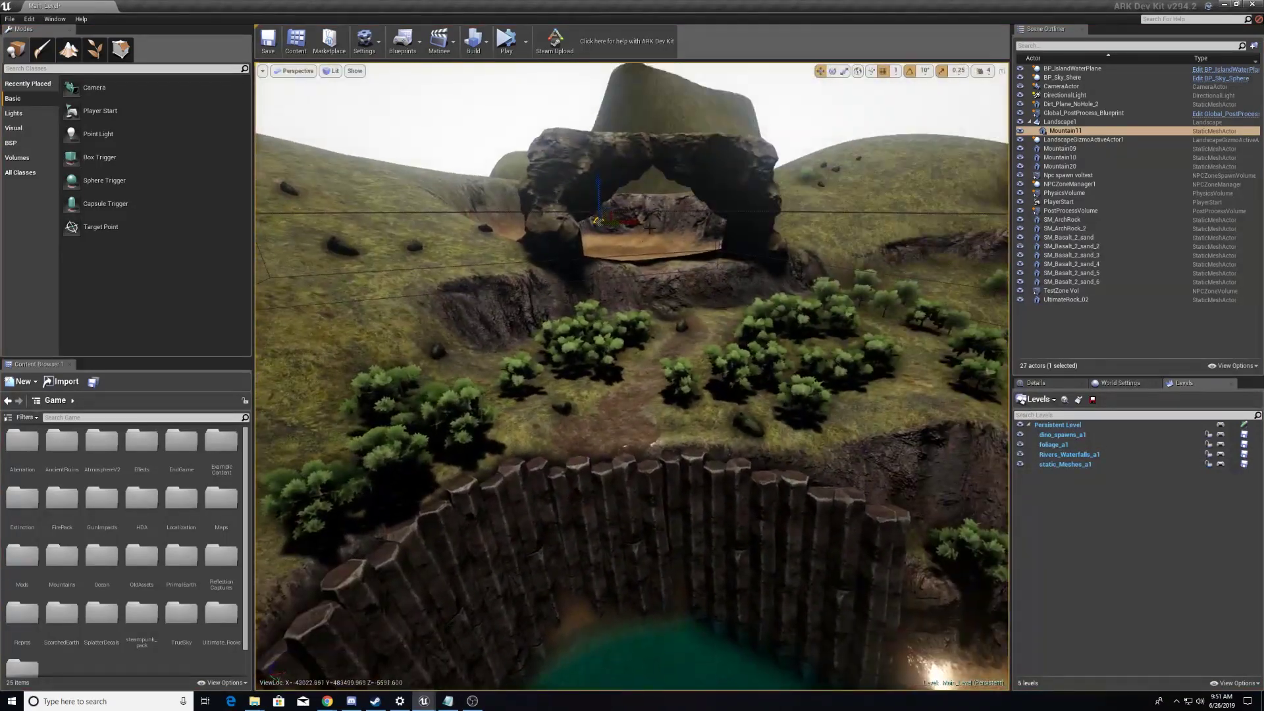
click(618, 158)
ctrl+click(732, 164)
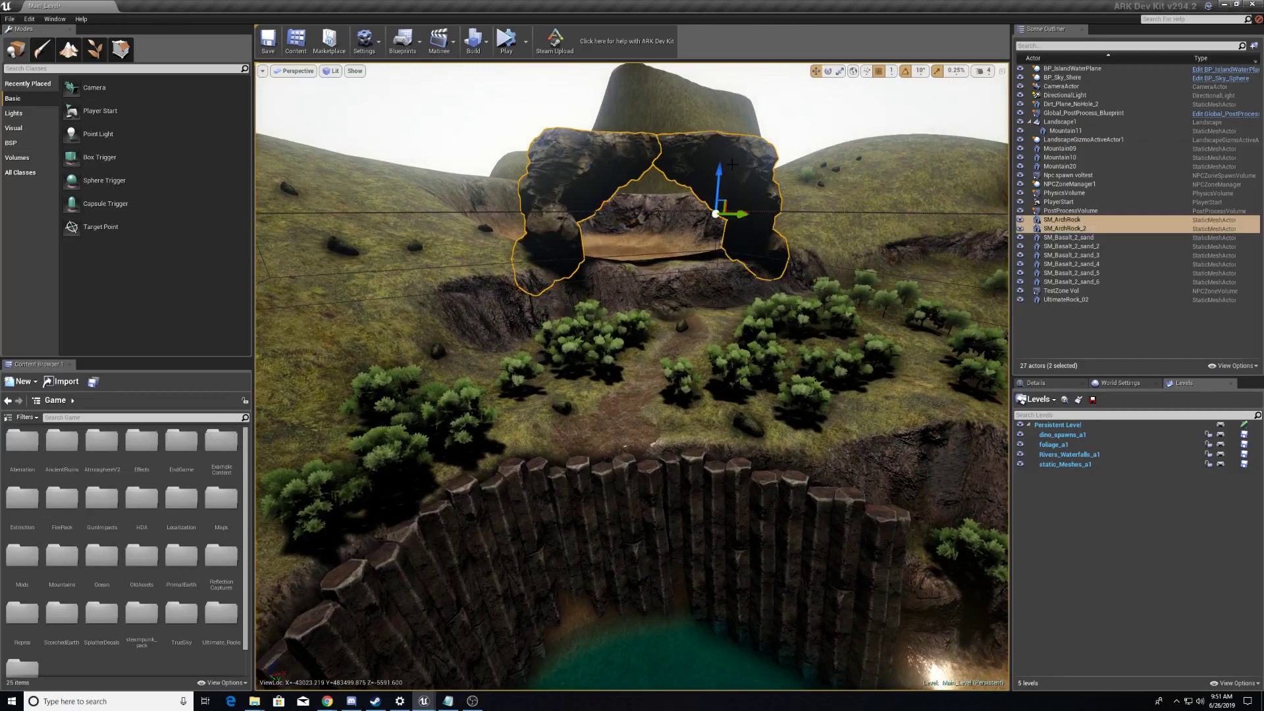
ctrl+click(808, 507)
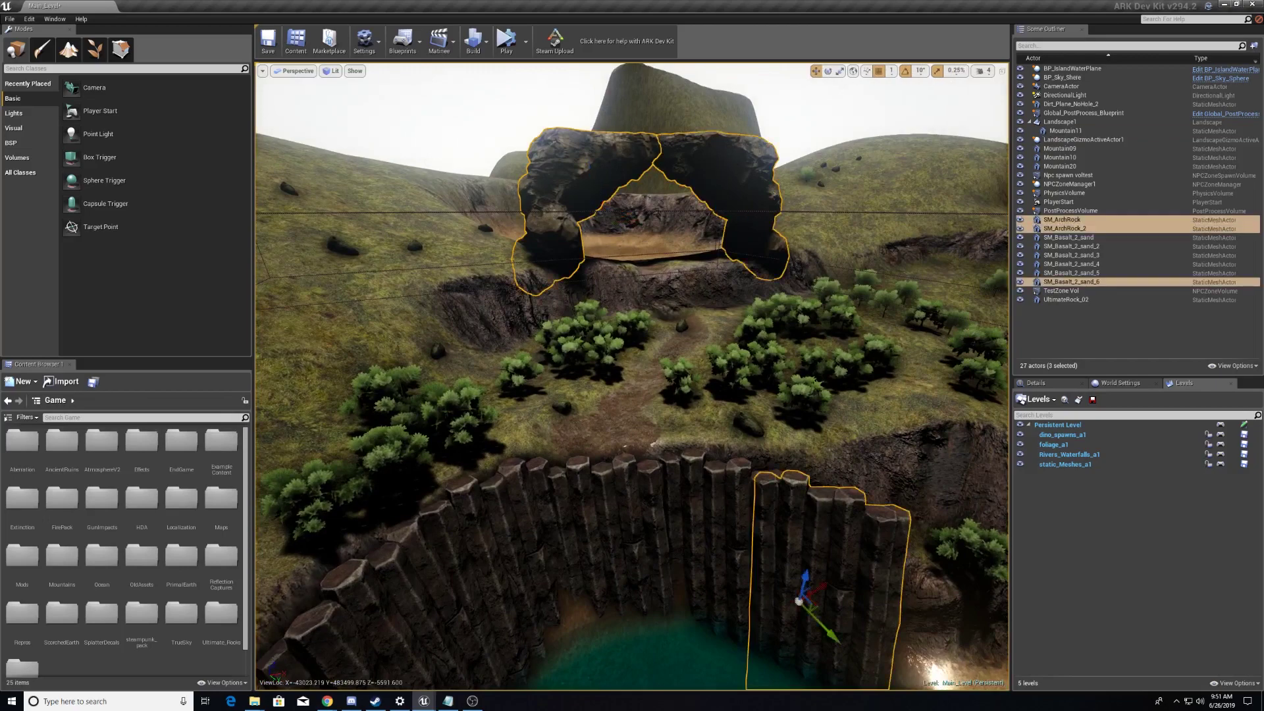
ctrl+click(717, 513)
ctrl+click(605, 506)
ctrl+click(502, 605)
ctrl+click(369, 593)
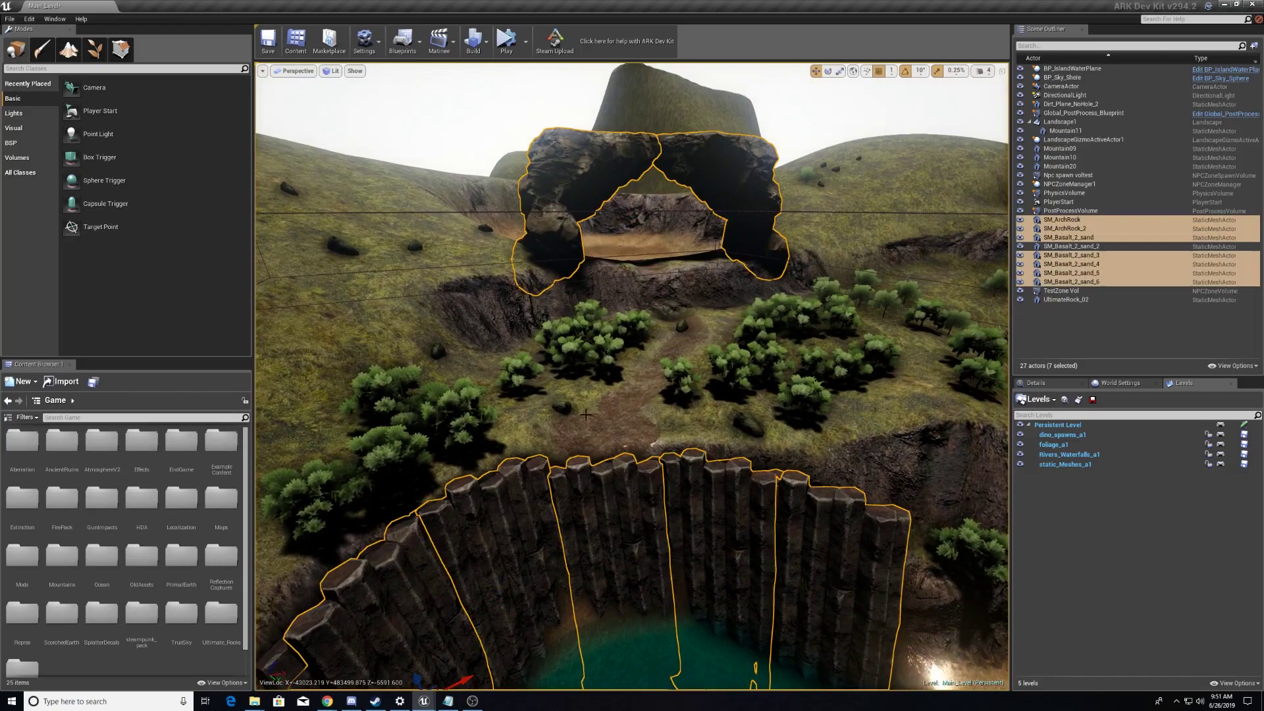
right_drag(369, 592, 257, 685)
ctrl+click(593, 345)
right_drag(593, 345, 753, 178)
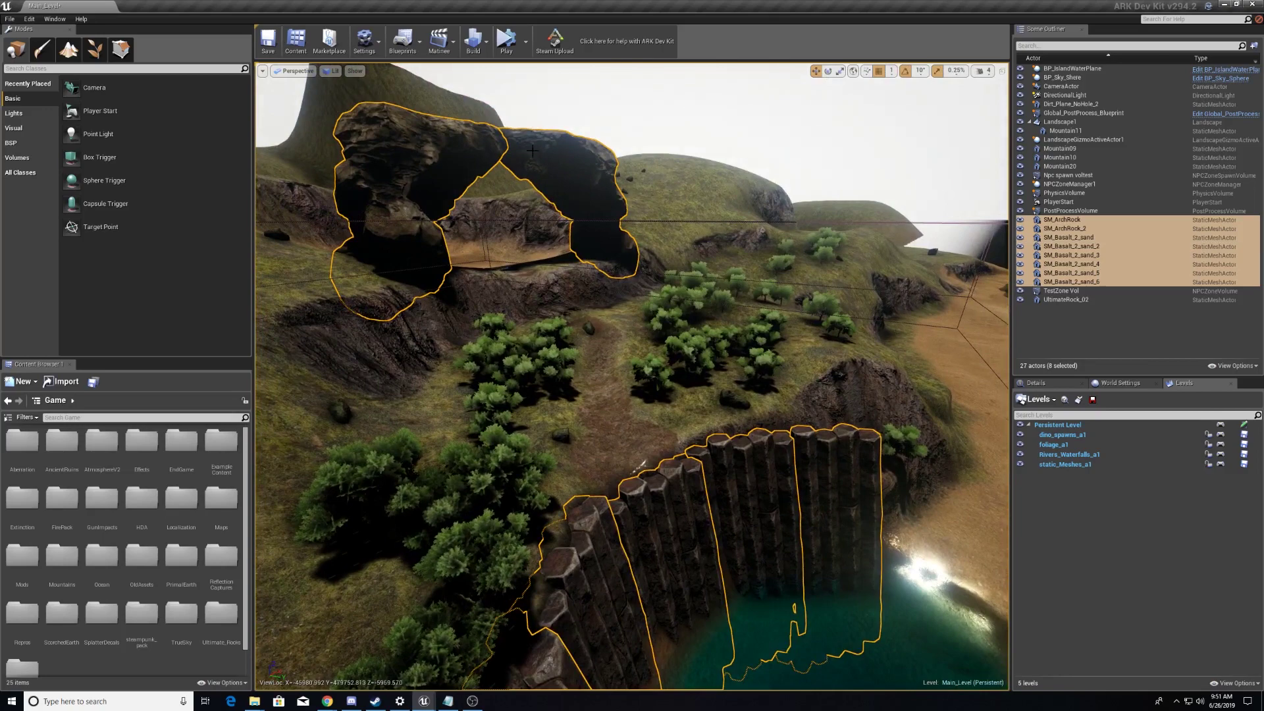
Add the distant meshes Mountain09, Mountain10 and Mountain20 to the current selection.
right_drag(754, 178, 938, 179)
ctrl+click(737, 197)
ctrl+click(625, 184)
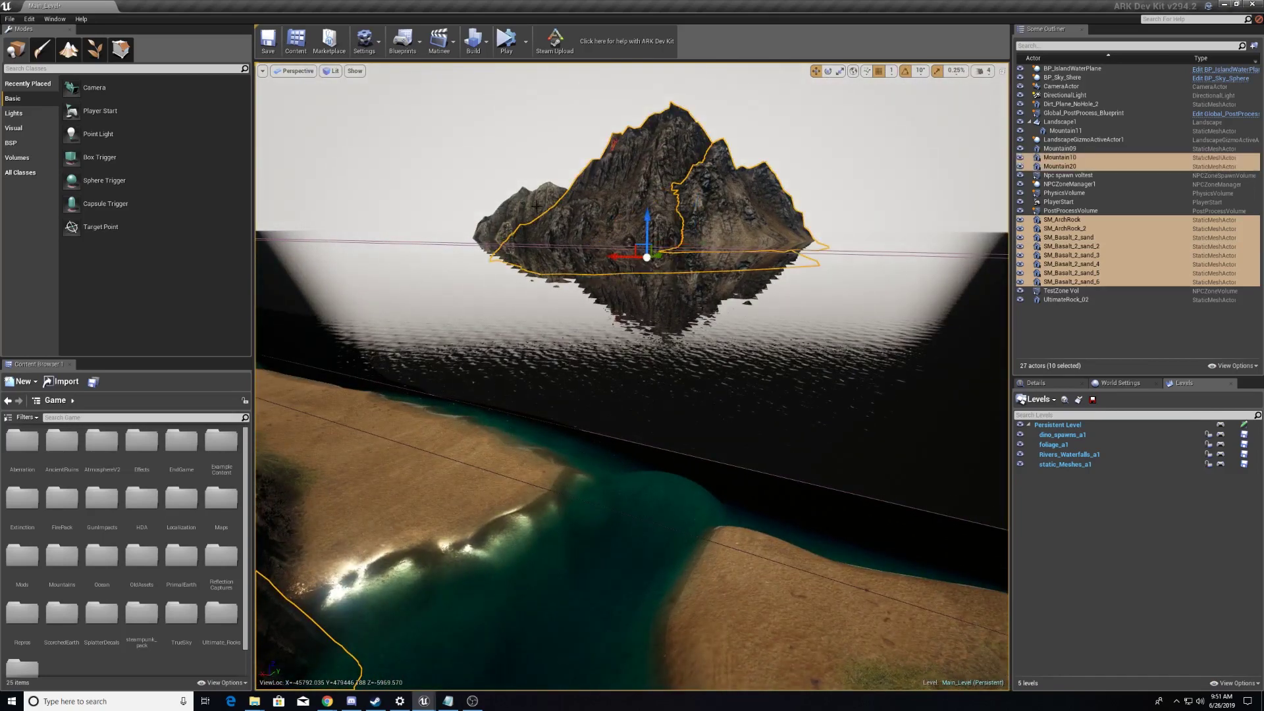
ctrl+click(558, 200)
right_drag(570, 192, 395, 200)
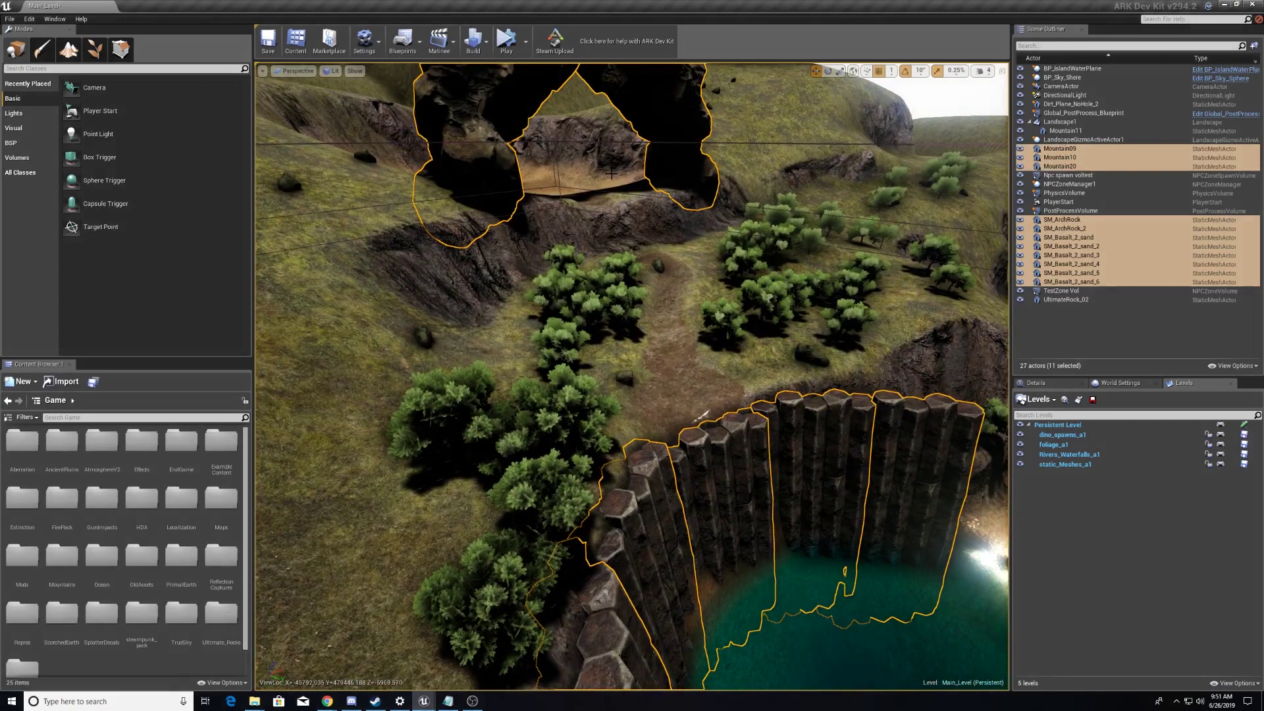
Remove the three distant mountains from the selection, keeping only the arch rocks and basalt cliffs selected.
right_drag(680, 190, 889, 173)
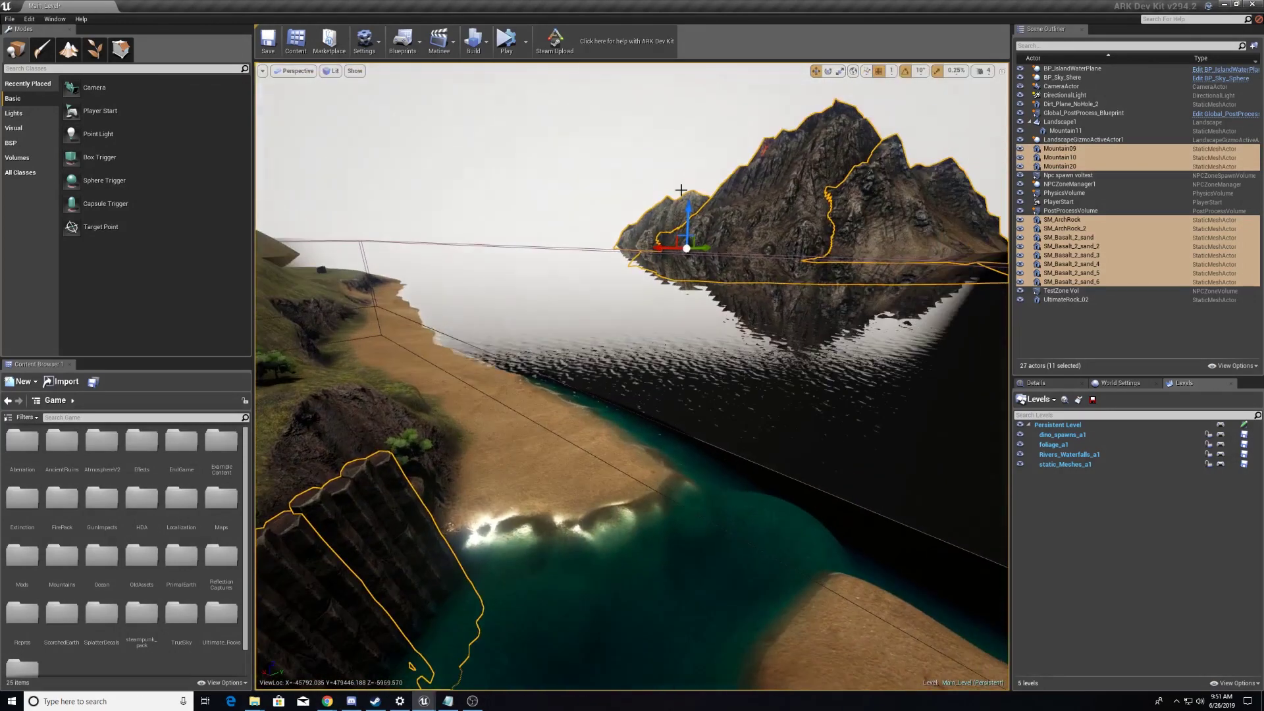
drag(677, 208, 679, 206)
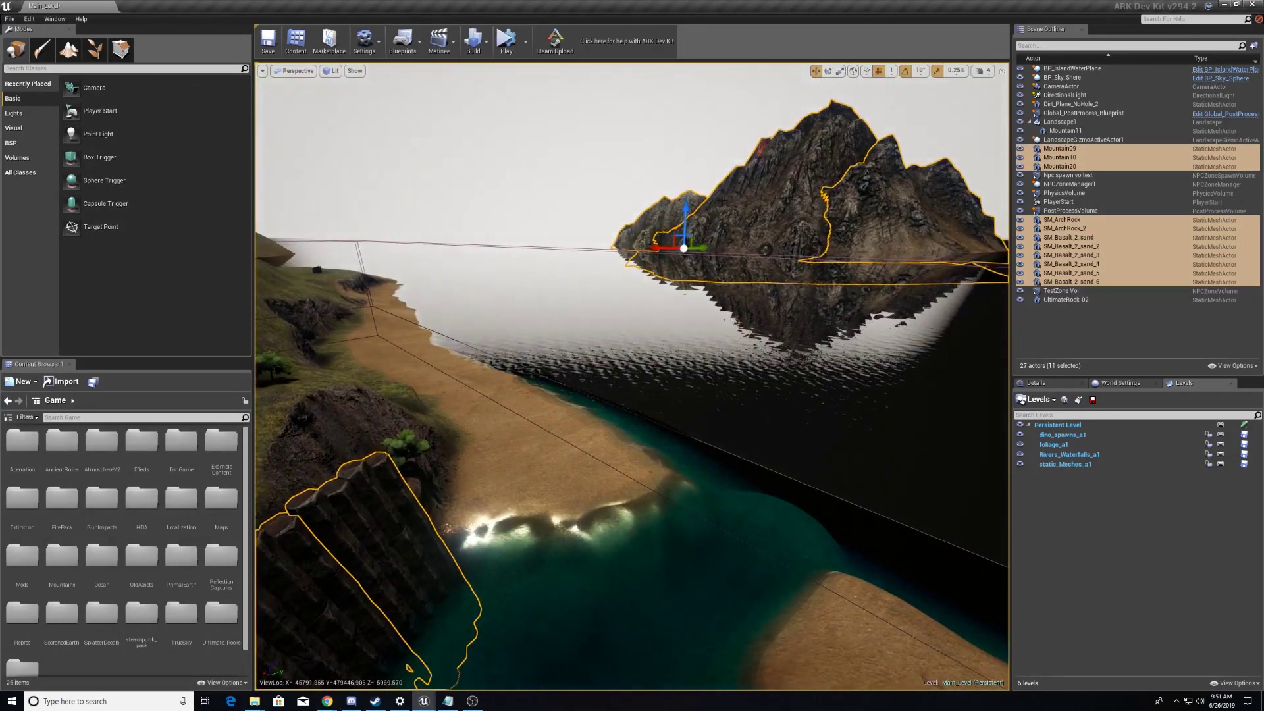
ctrl+click(671, 212)
ctrl+click(787, 190)
ctrl+click(850, 191)
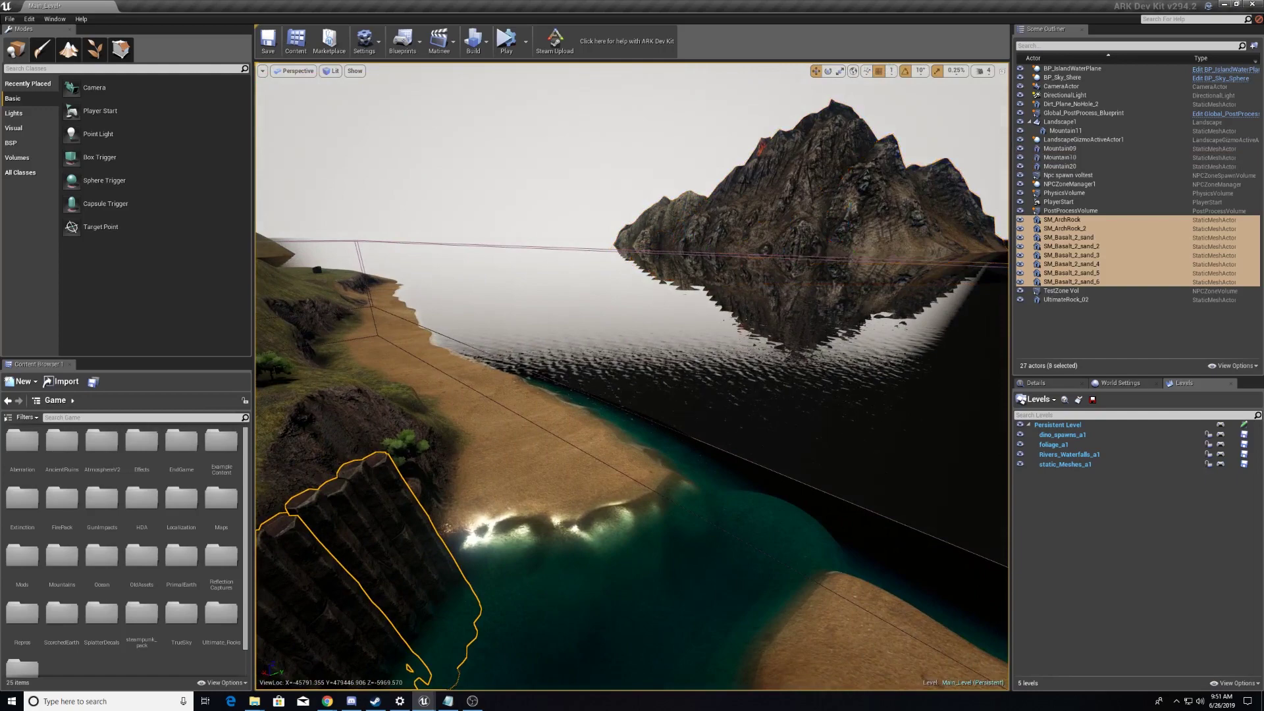
key(f)
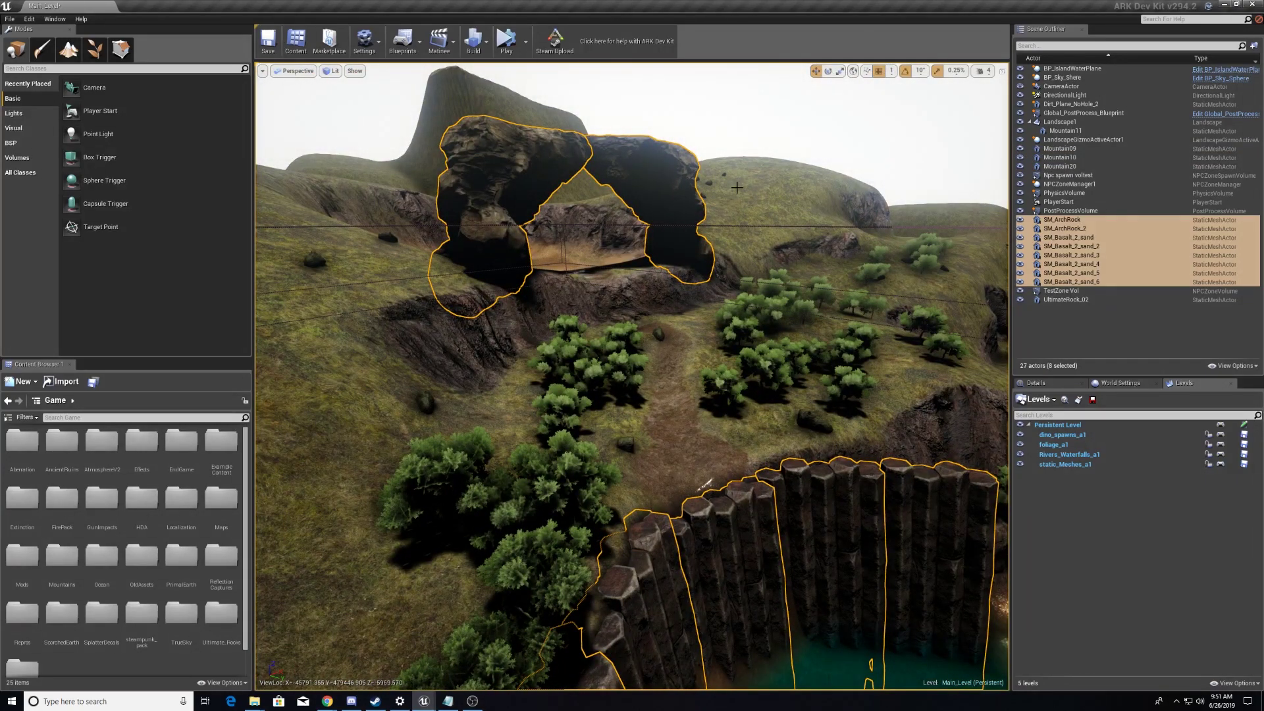
Frame Landscape1 to view the whole map from above, and bring the view back to the SM_Basalt_2_sand cliff.
click(1060, 122)
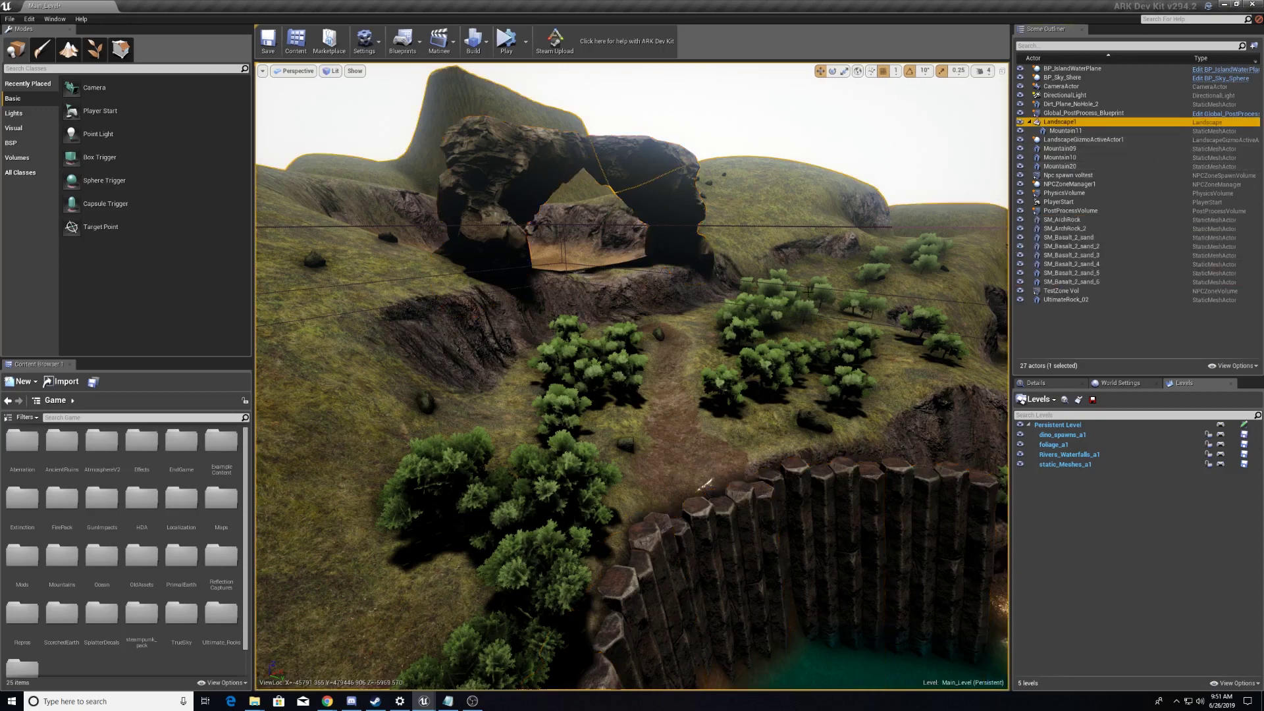
key(f)
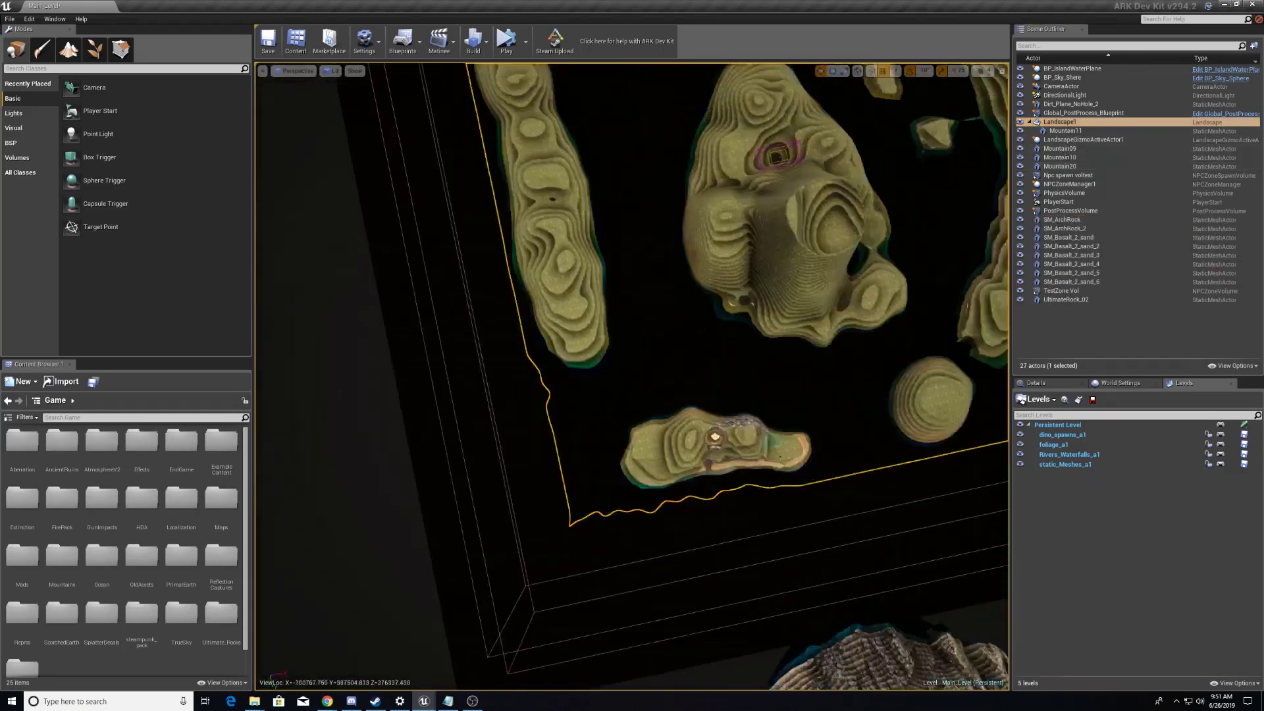
alt+drag(641, 493, 571, 455)
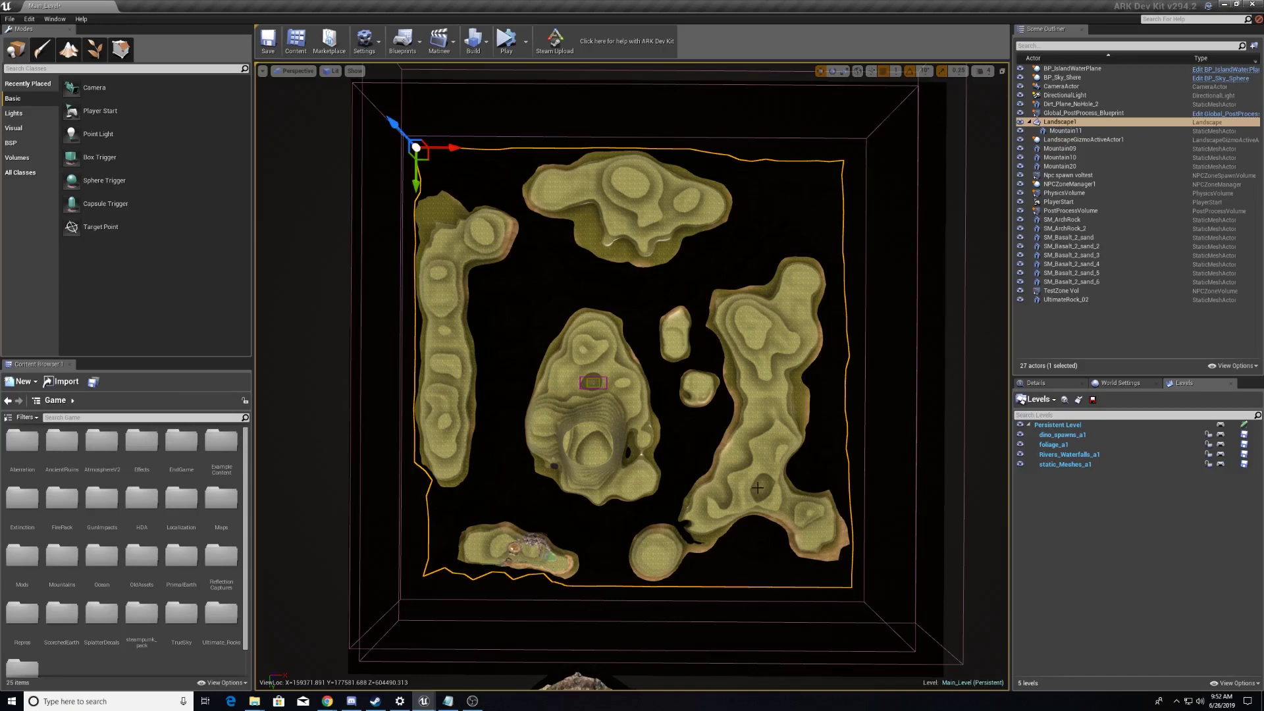
click(1073, 238)
key(f)
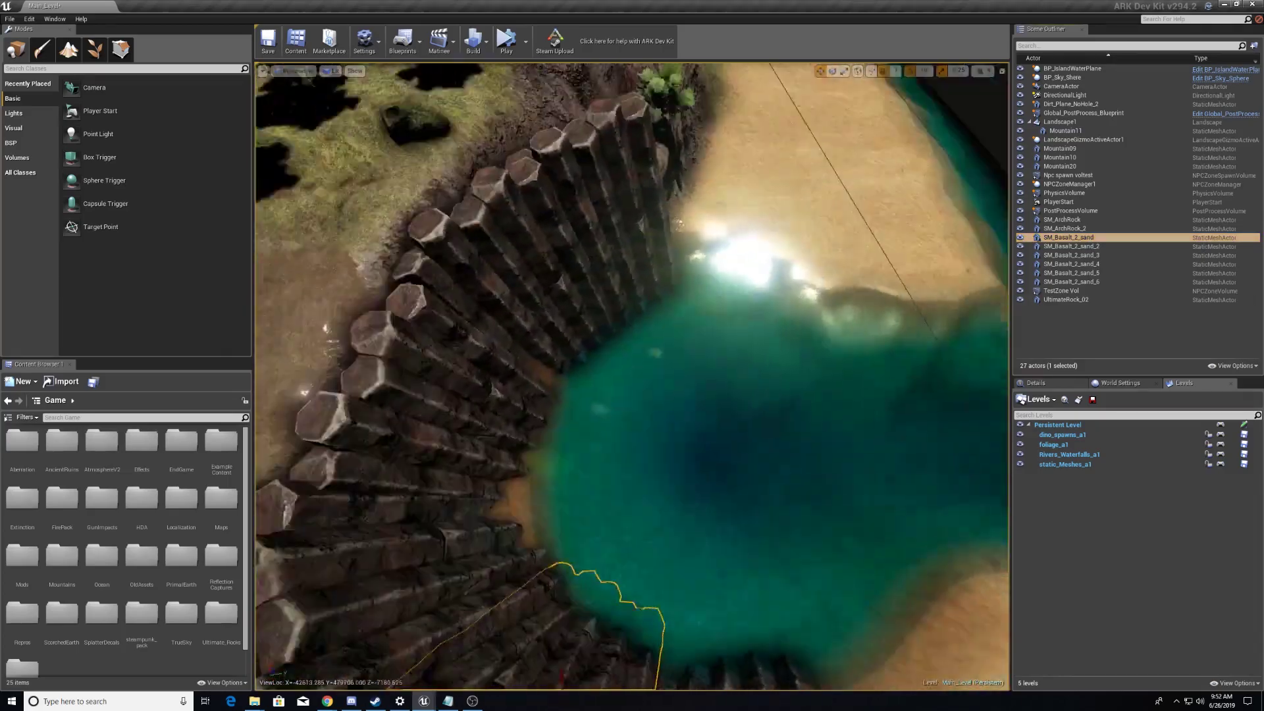
Select both SM_ArchRock meshes and all six SM_Basalt_2_sand cliffs around the water pool together.
right_drag(632, 376, 632, 217)
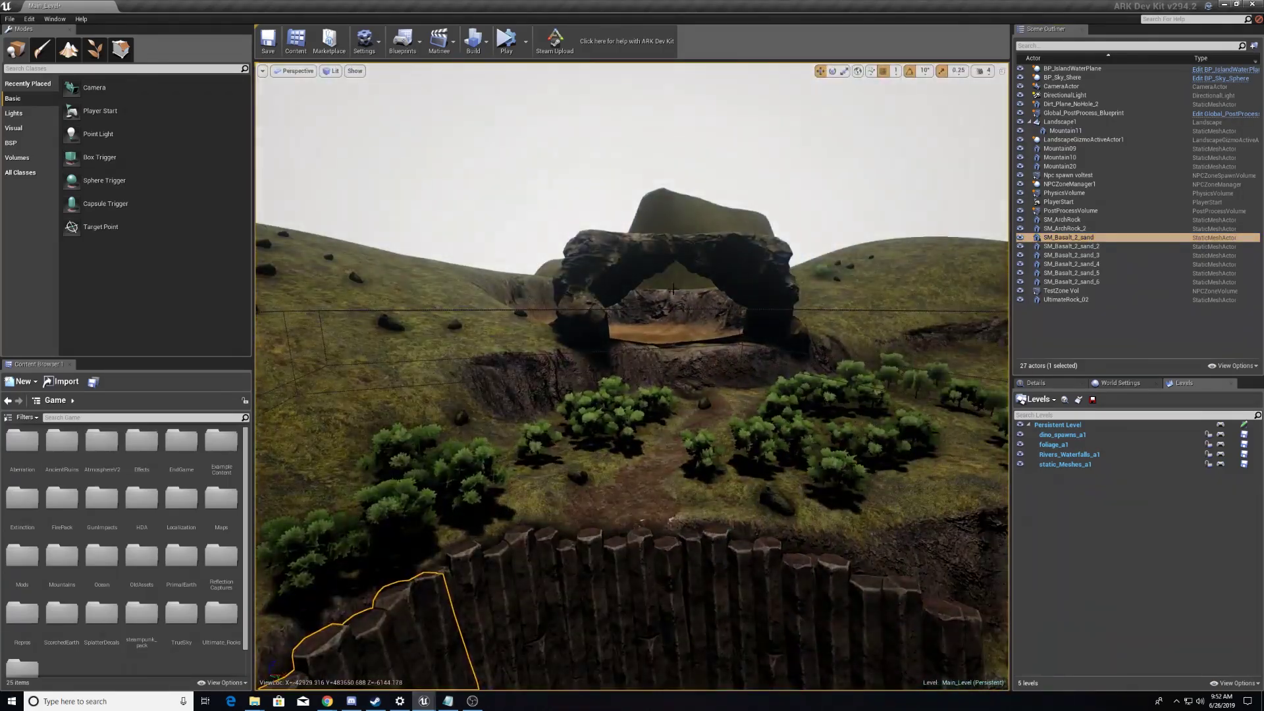
click(611, 262)
ctrl+click(747, 266)
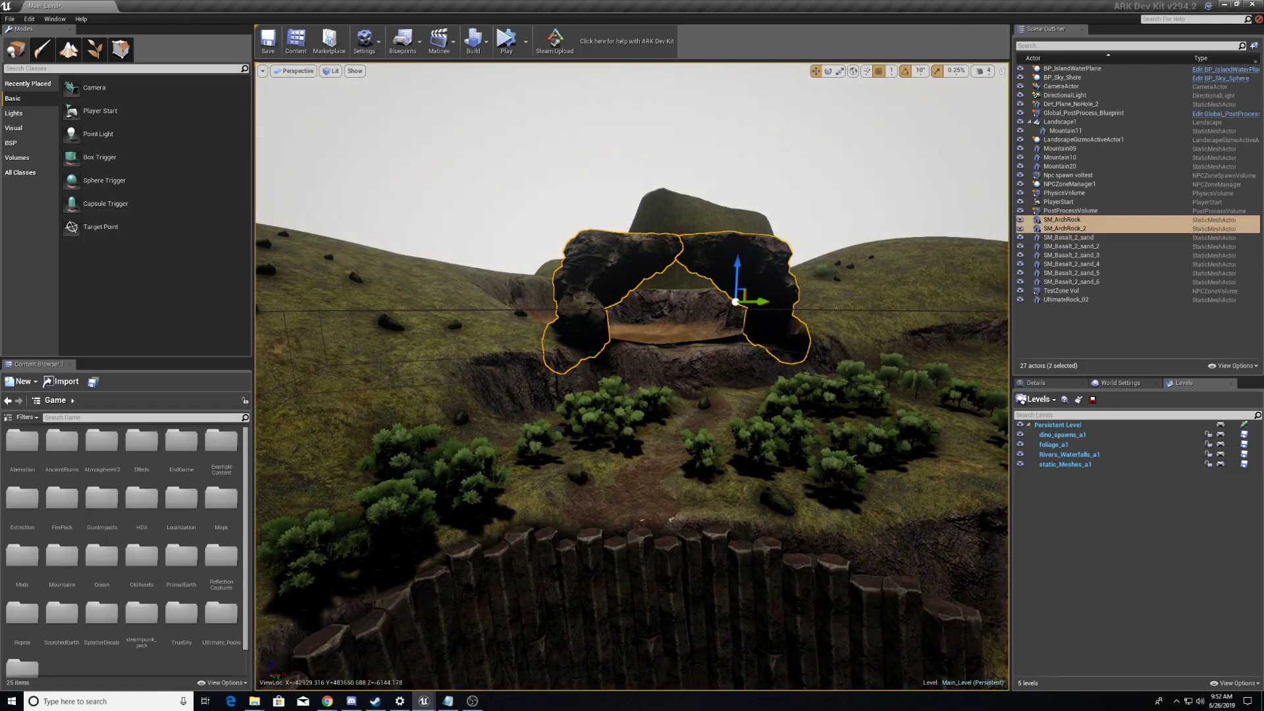
ctrl+click(896, 599)
ctrl+click(739, 669)
ctrl+click(606, 669)
ctrl+click(490, 681)
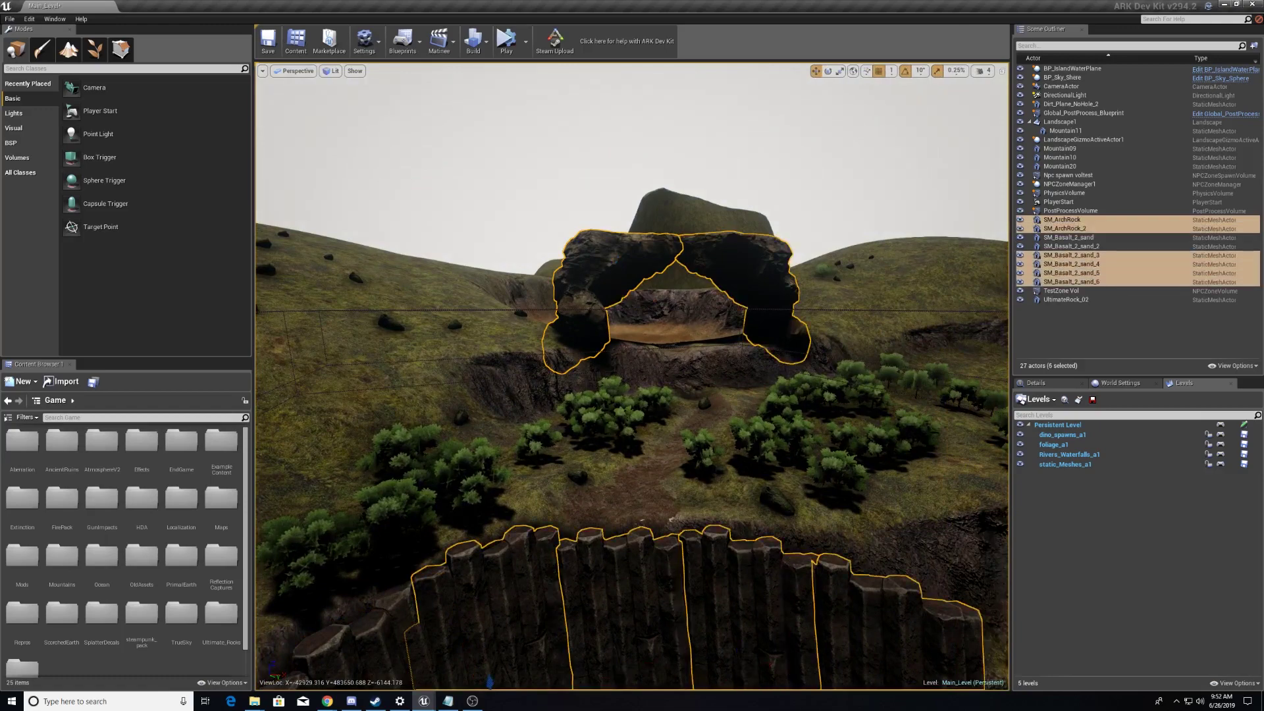
ctrl+click(368, 641)
right_drag(369, 642, 270, 684)
ctrl+click(624, 510)
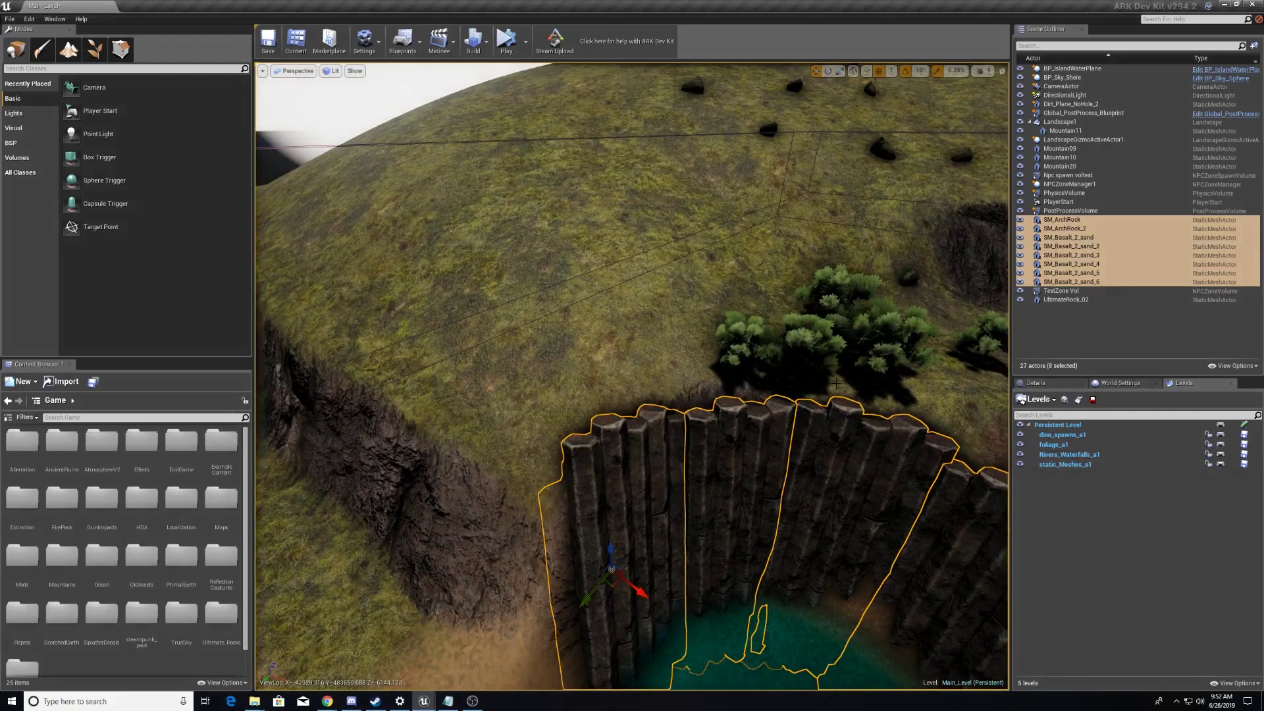
key(f)
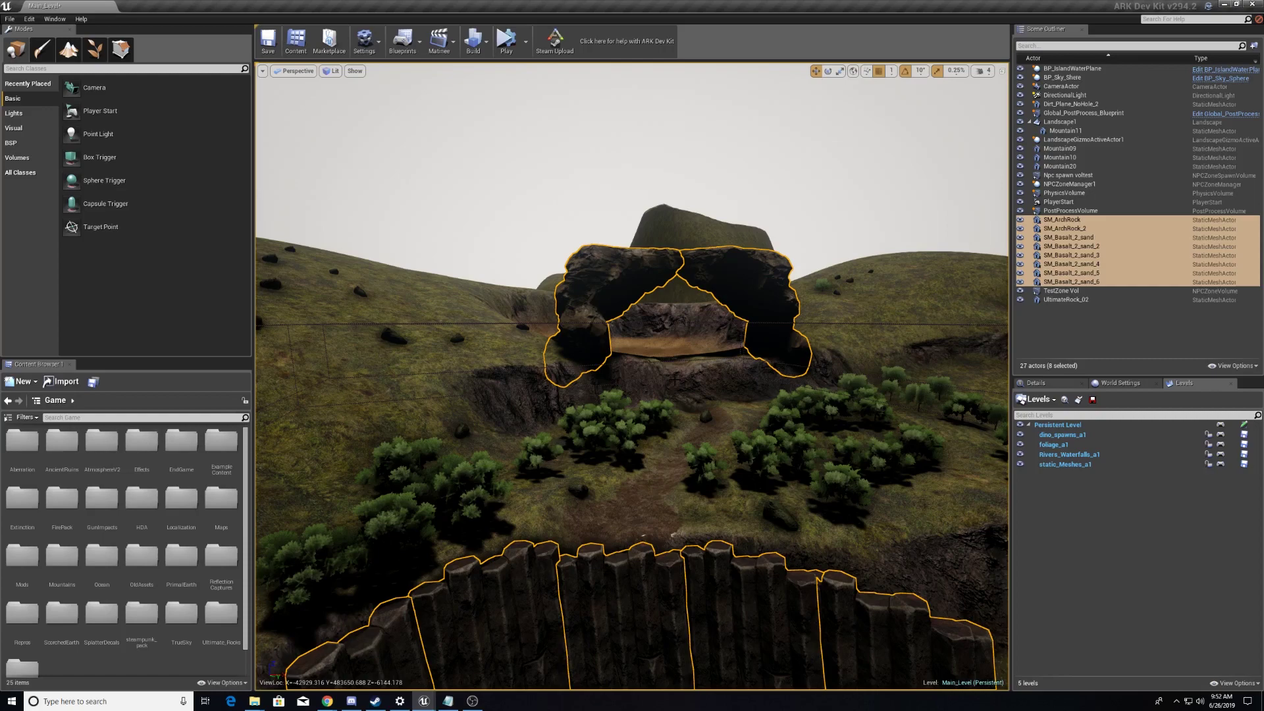
right_drag(633, 387, 816, 408)
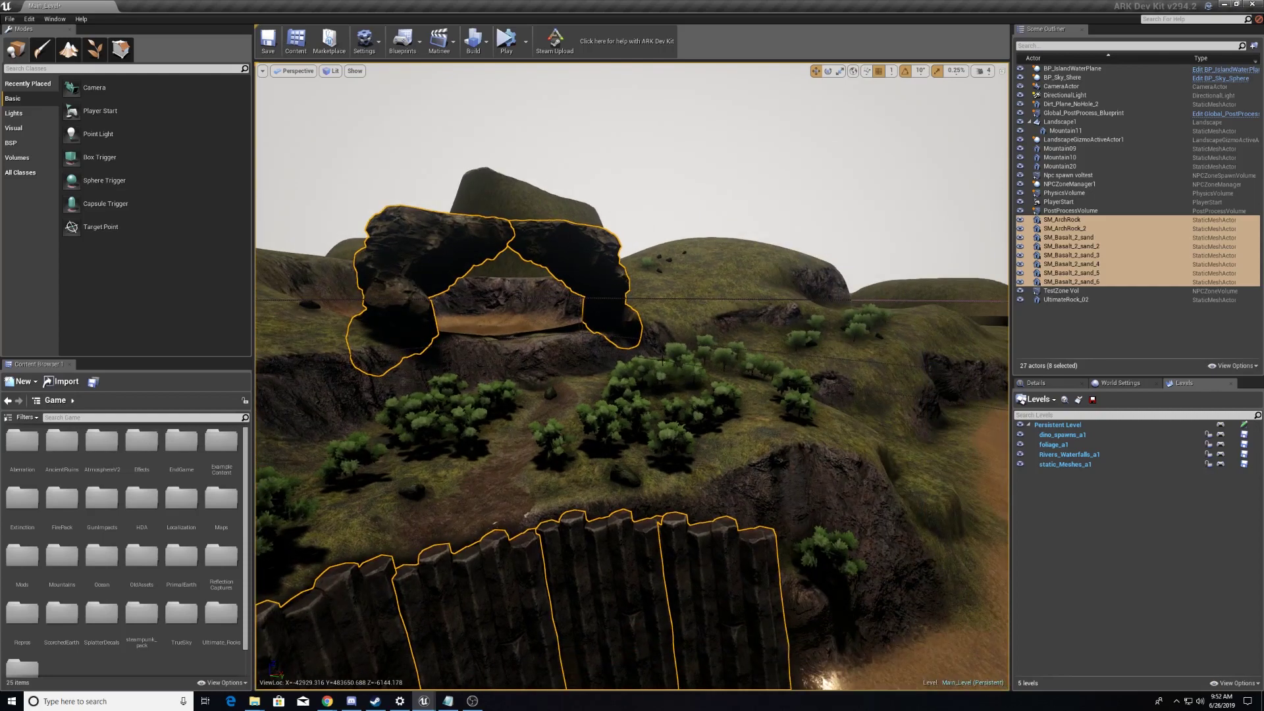
right_drag(662, 361, 777, 448)
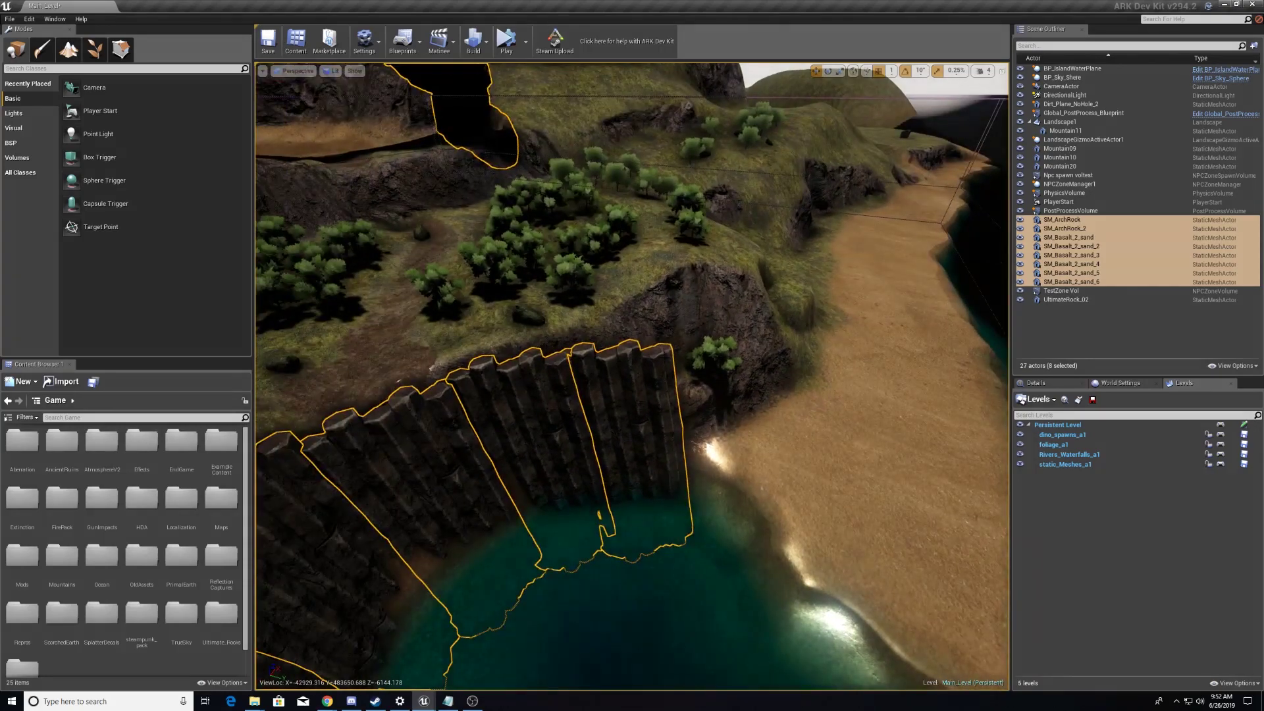
right_drag(586, 329, 454, 329)
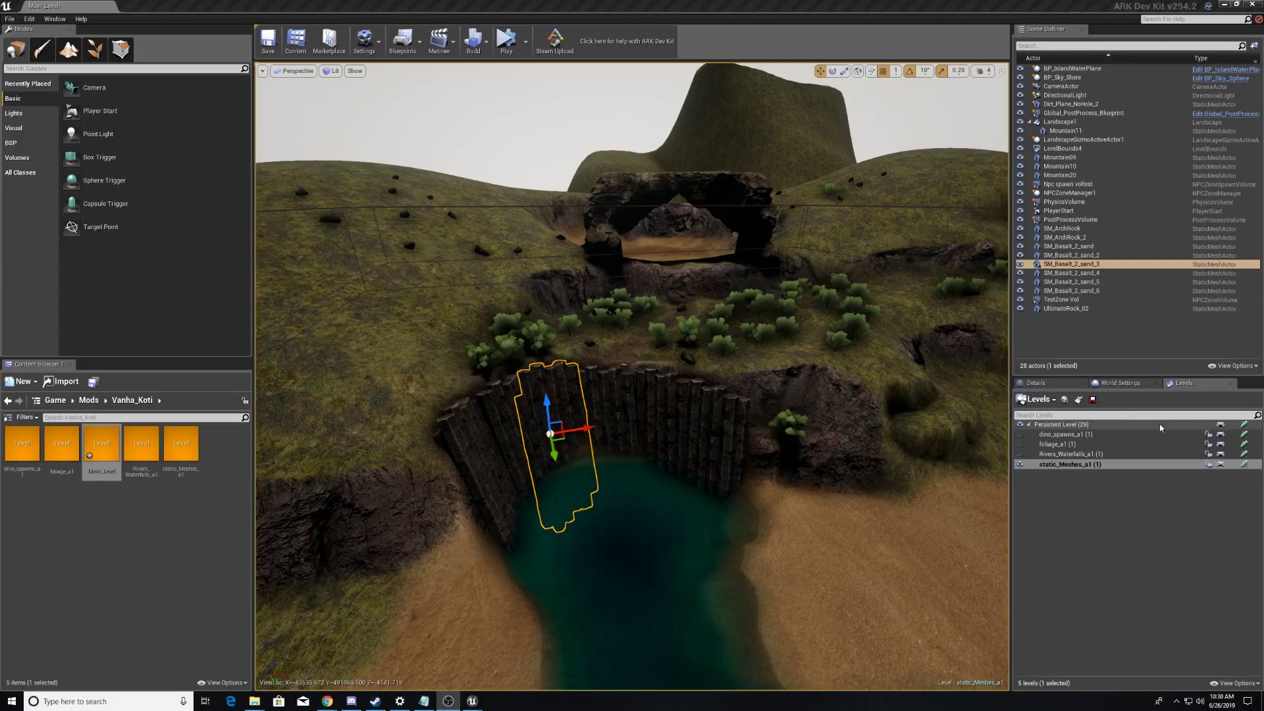
Review the World section of the world settings, including Enable World Composition and the advanced World Origin Rebasing option.
click(1122, 384)
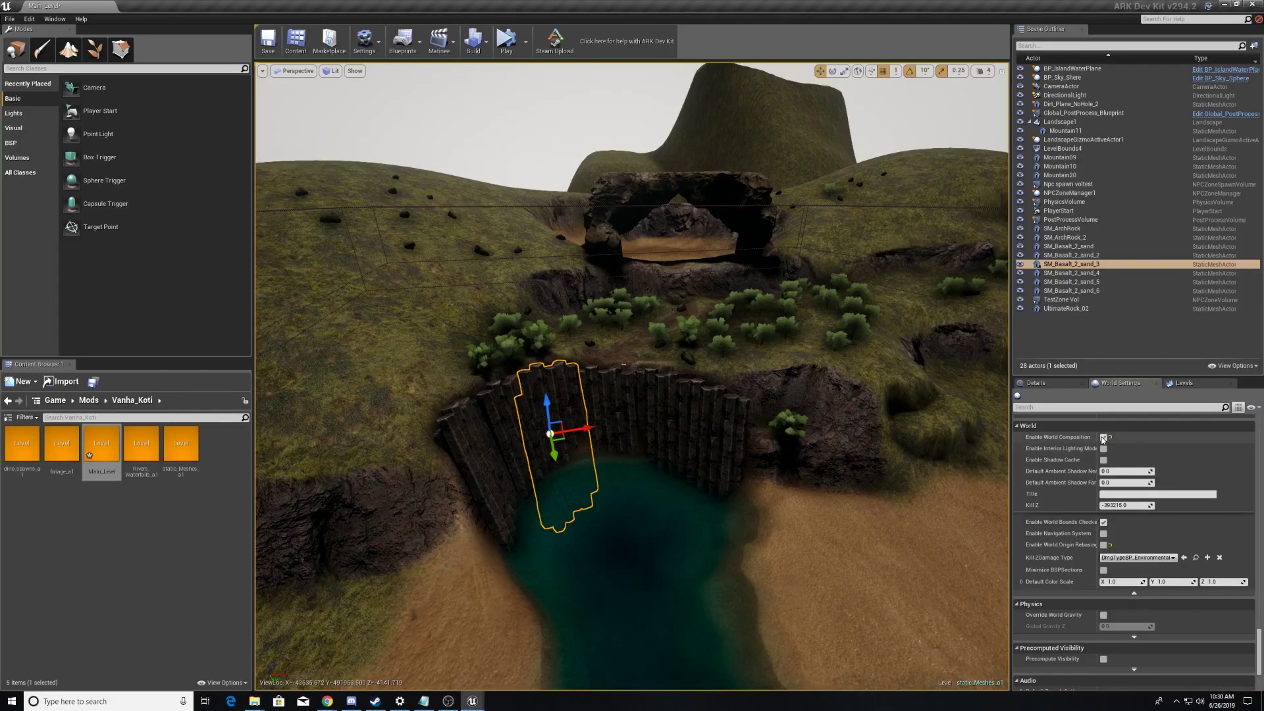
click(1199, 384)
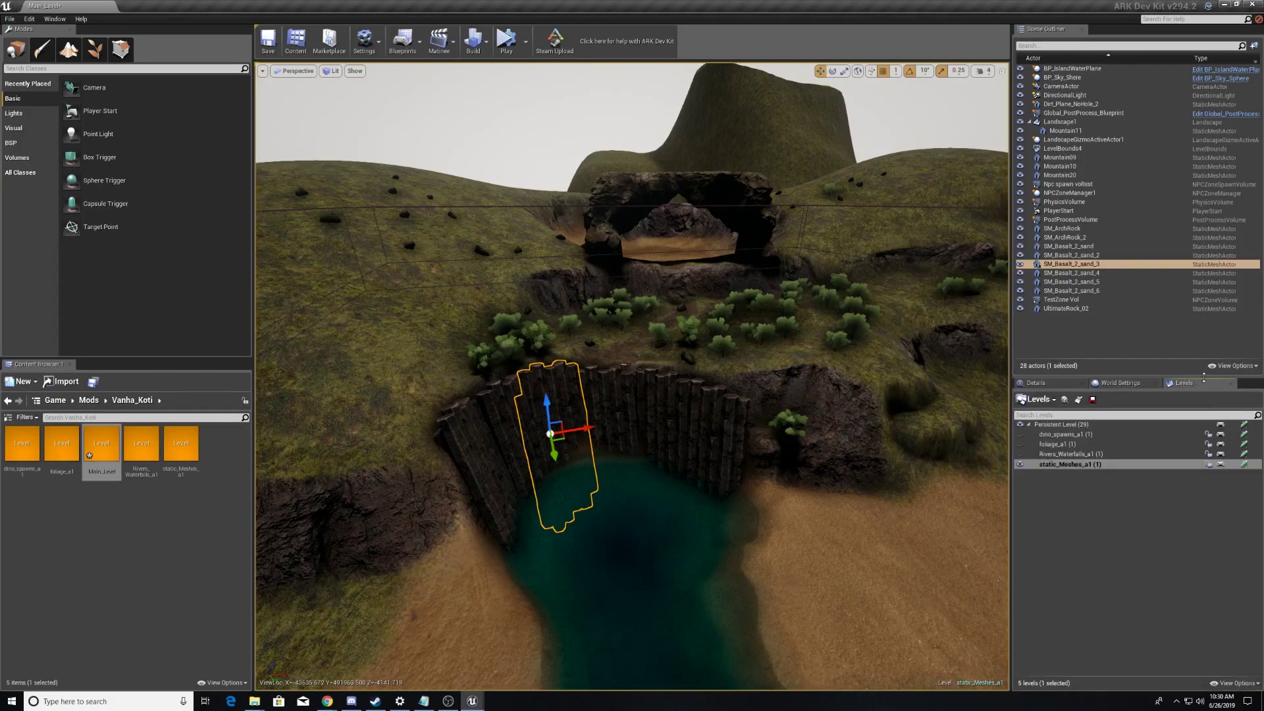
click(1129, 385)
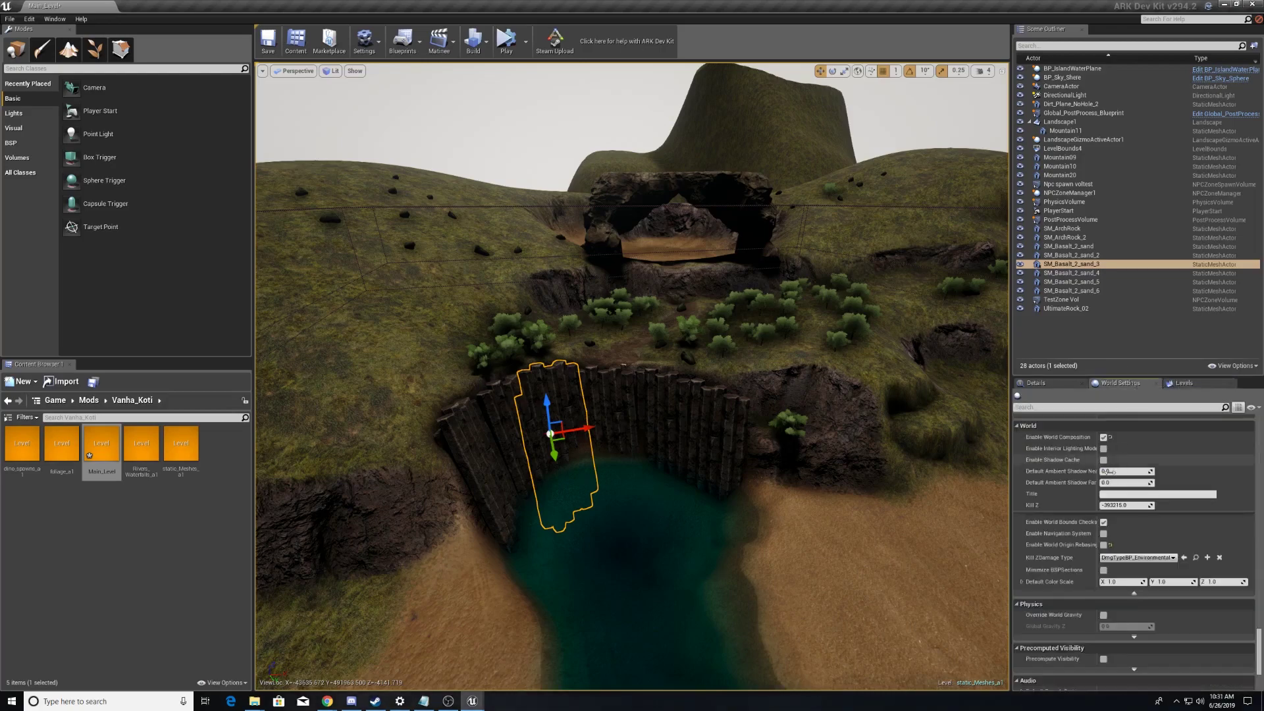
click(1145, 593)
click(1133, 516)
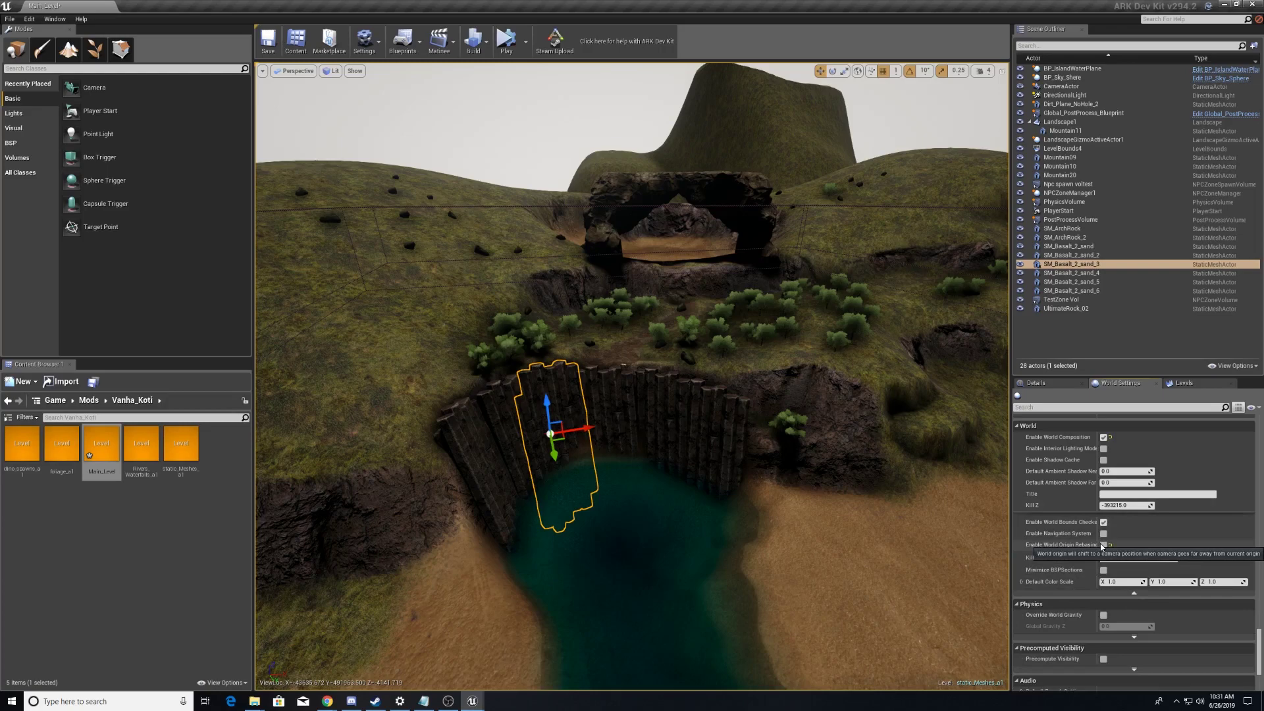
click(1133, 593)
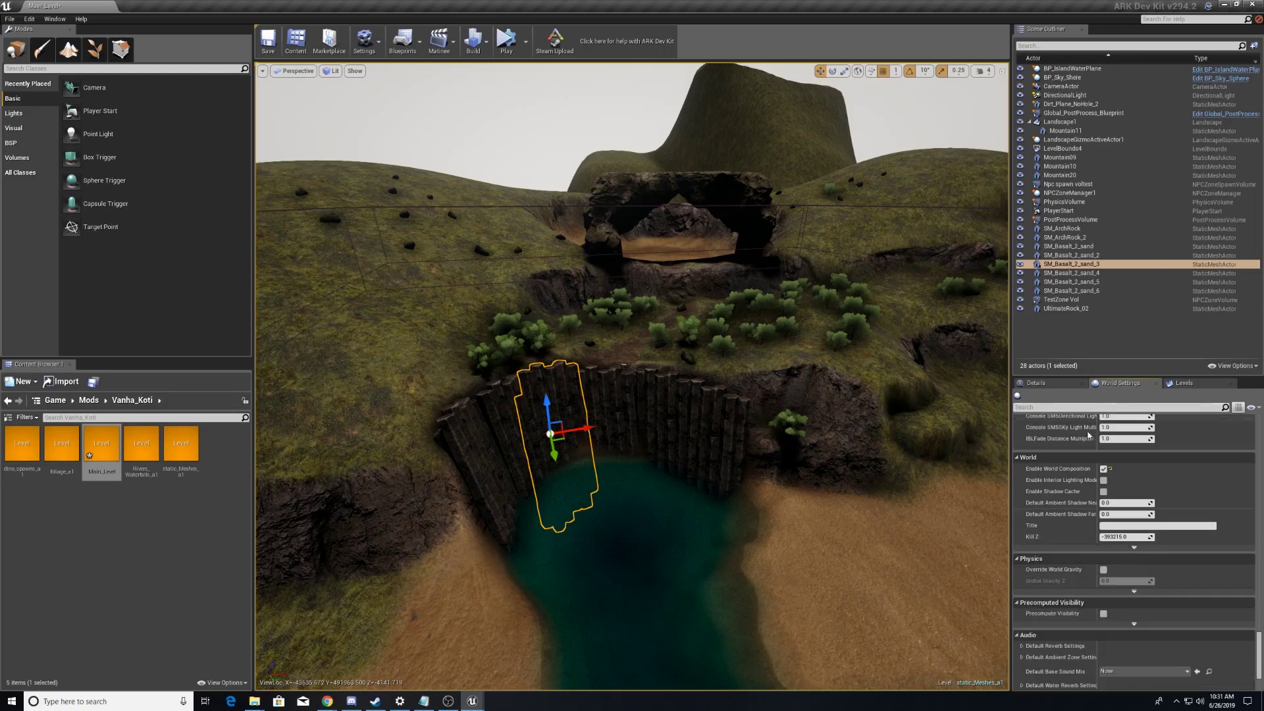
click(1133, 548)
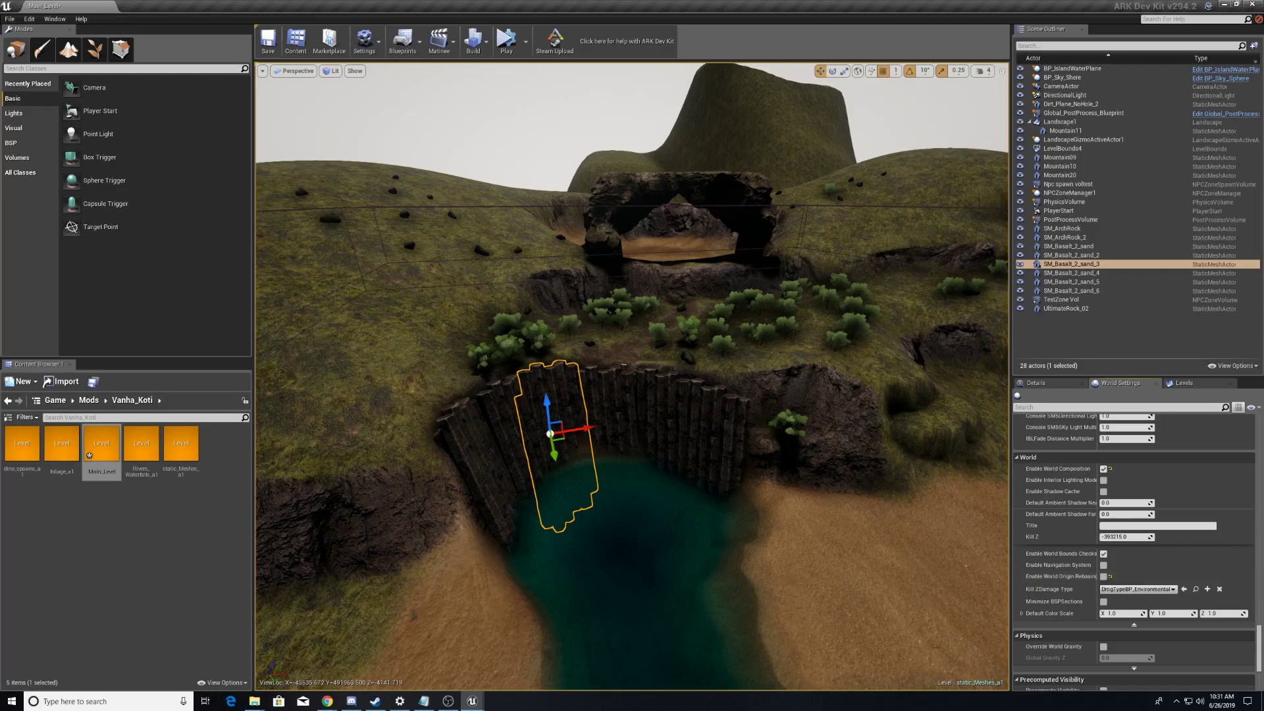
Show the Rivers_Waterfalls_a1, dino_spawns_a1 and foliage_a1 levels, and recheck the World Composition setting.
click(1184, 383)
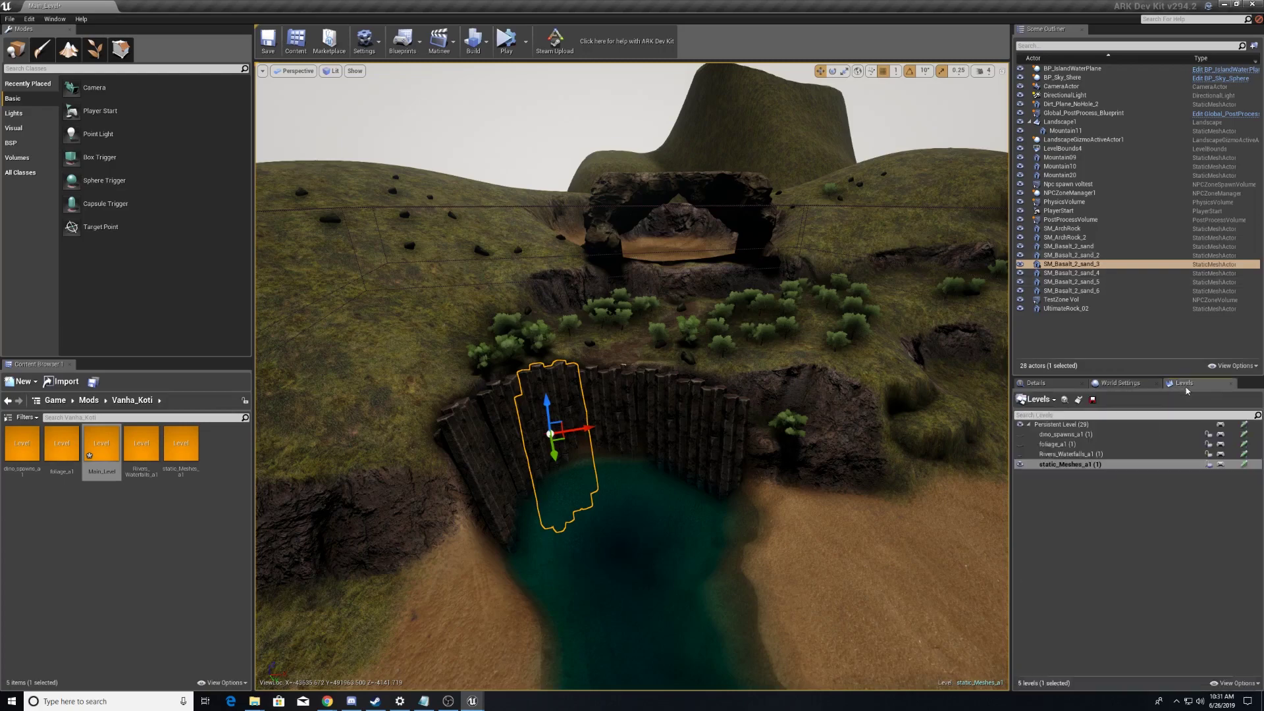
click(1020, 455)
click(1021, 435)
click(1022, 445)
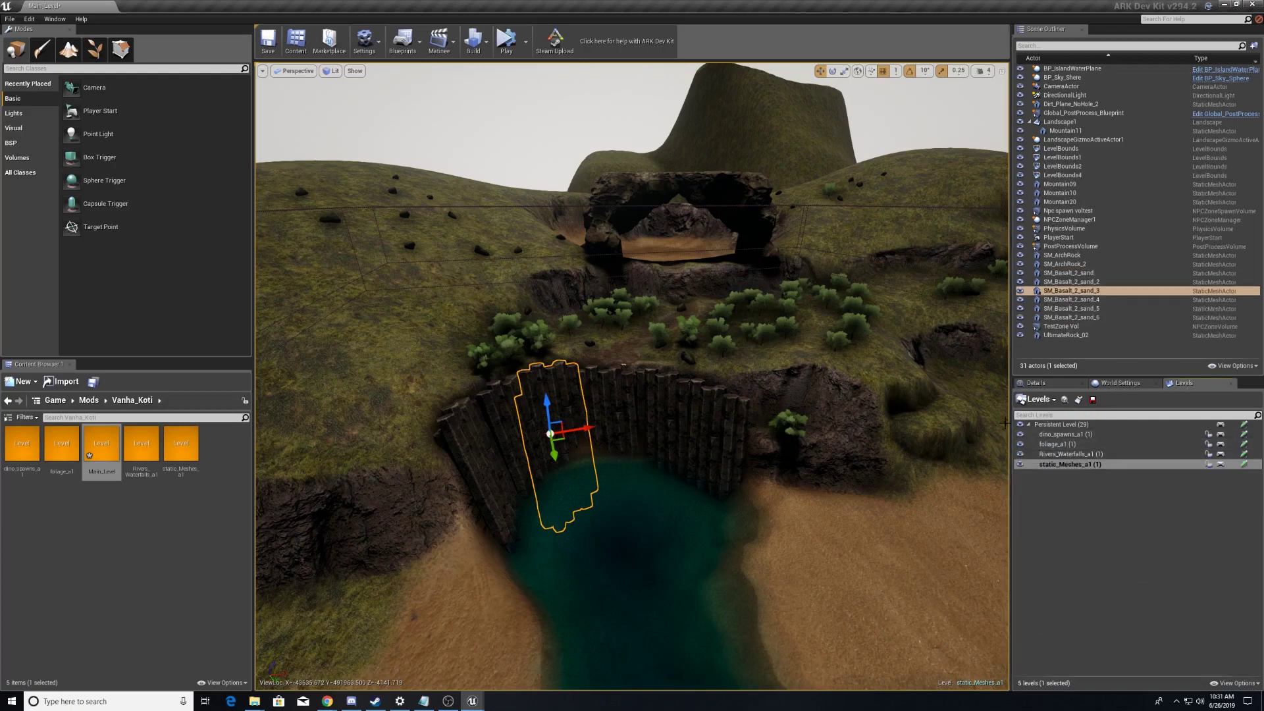
click(1120, 383)
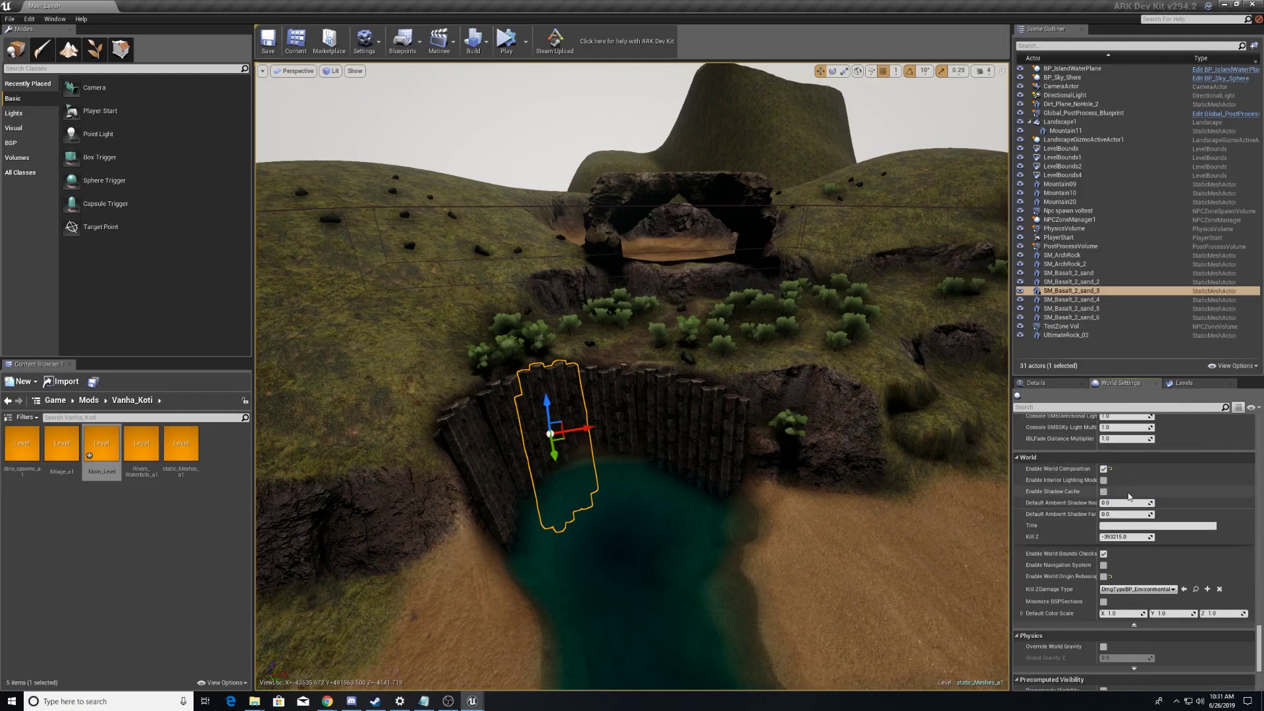
click(1182, 382)
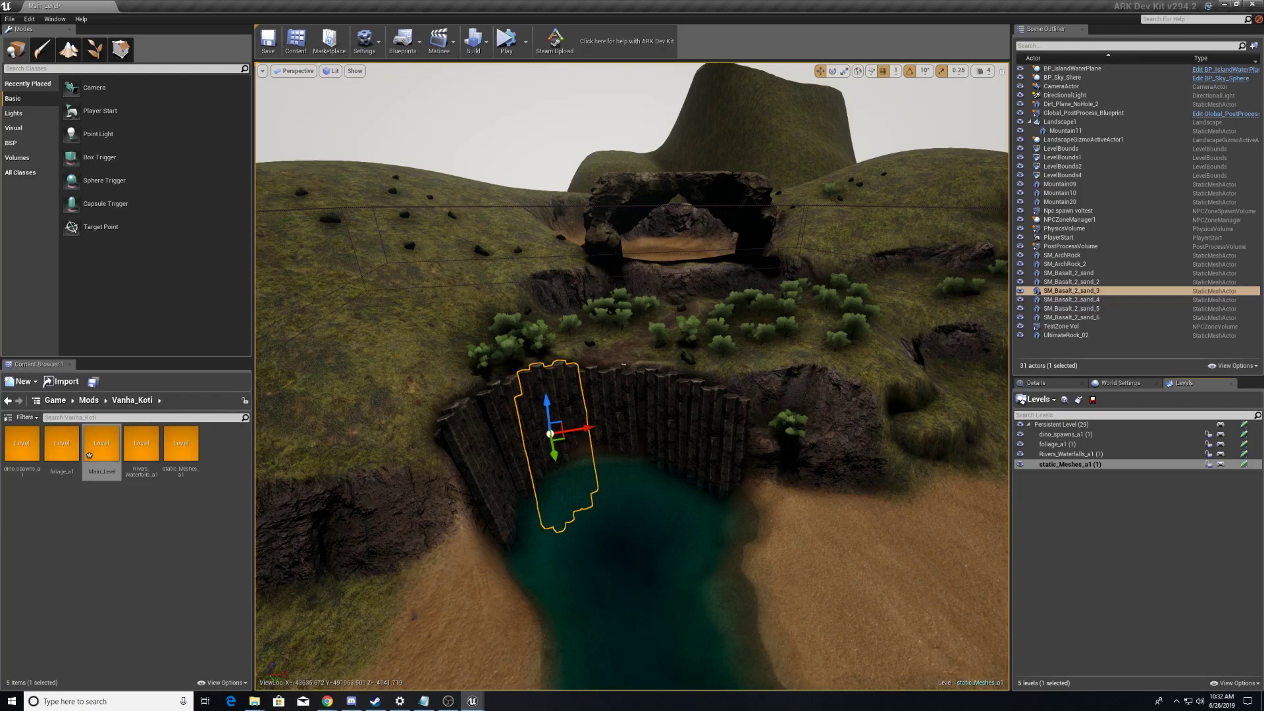
With the Persistent Level current, select all six SM_Basalt_2_sand cliffs plus SM_ArchRock and SM_ArchRock_2.
key(ctrl+z)
key(ctrl+z)
key(ctrl+z)
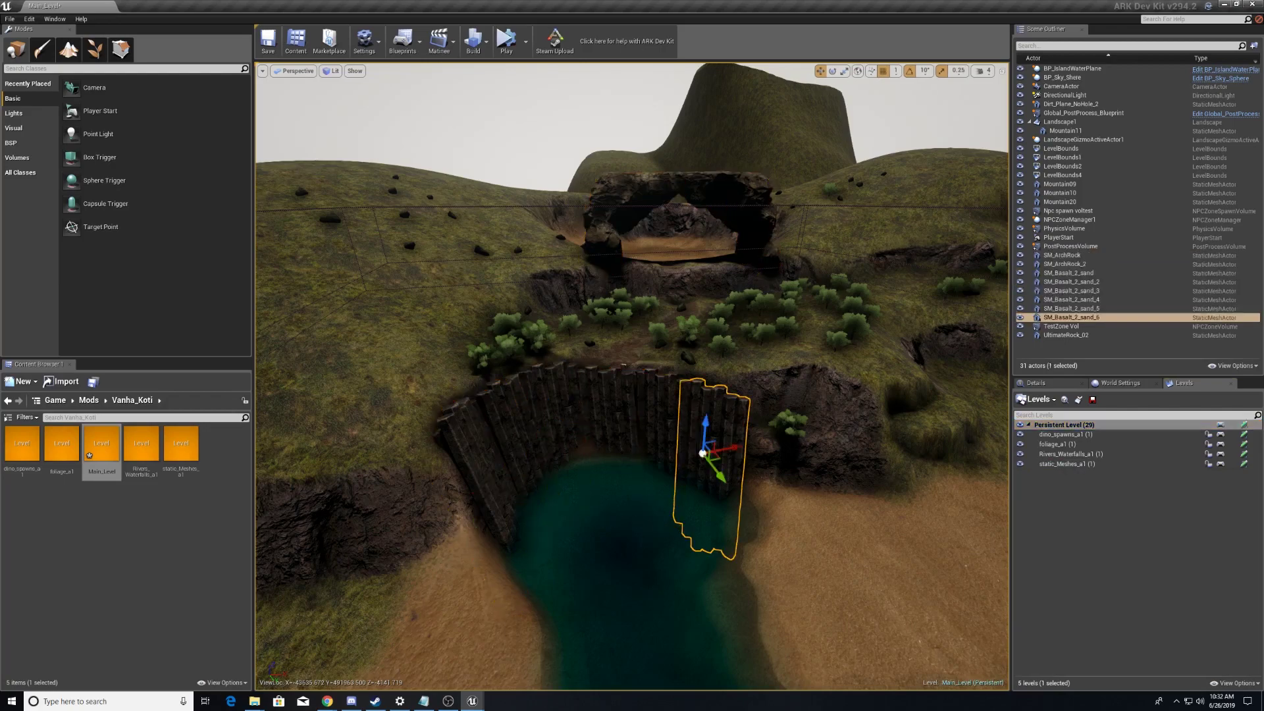
key(shift+Up)
key(shift+Up)
key(shift+Up)
key(shift+Up)
key(shift+Up)
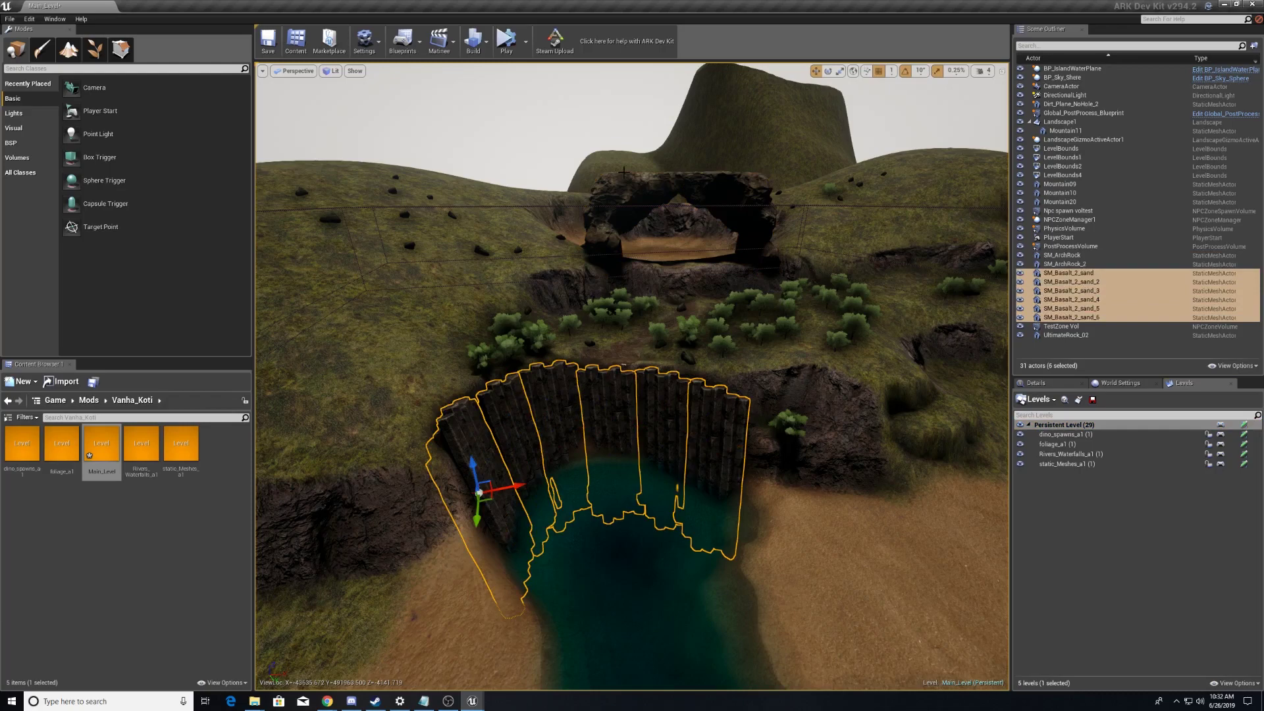
key(shift+Up)
key(shift+Up)
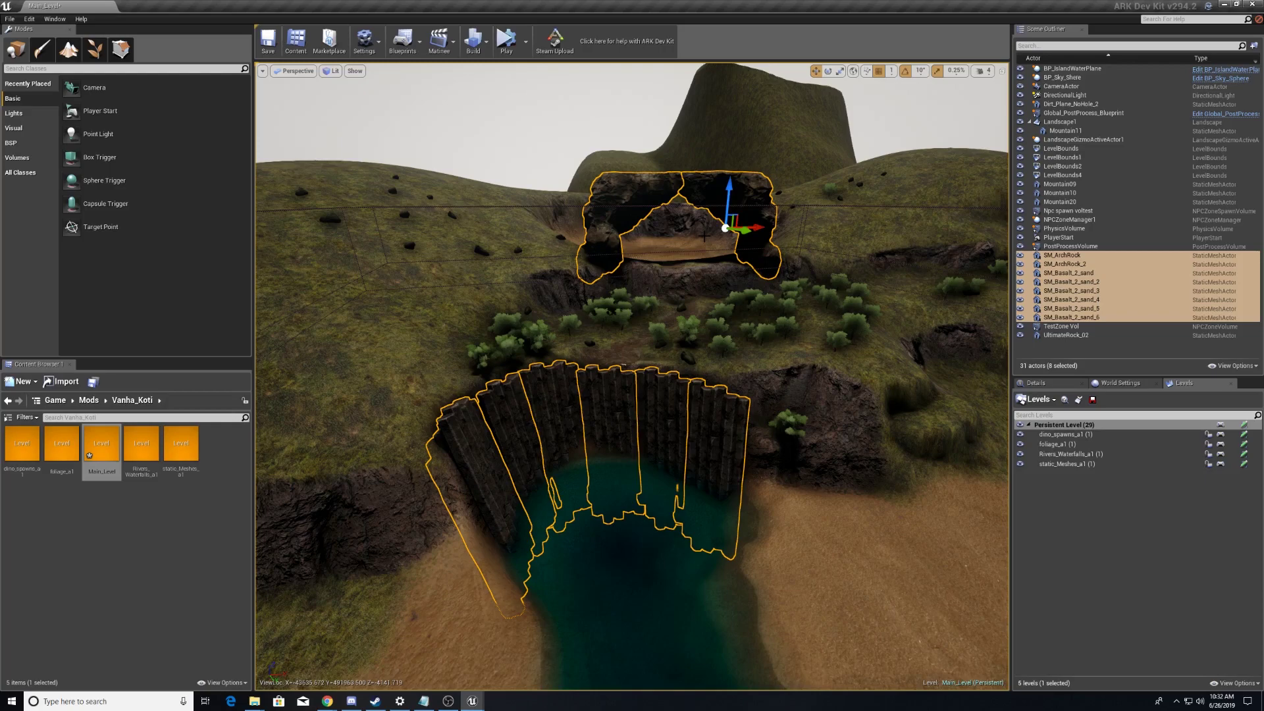
Copy the selected arch rocks and basalt cliffs, make static_Meshes_a1 the current level, and paste them into it.
right_click(656, 184)
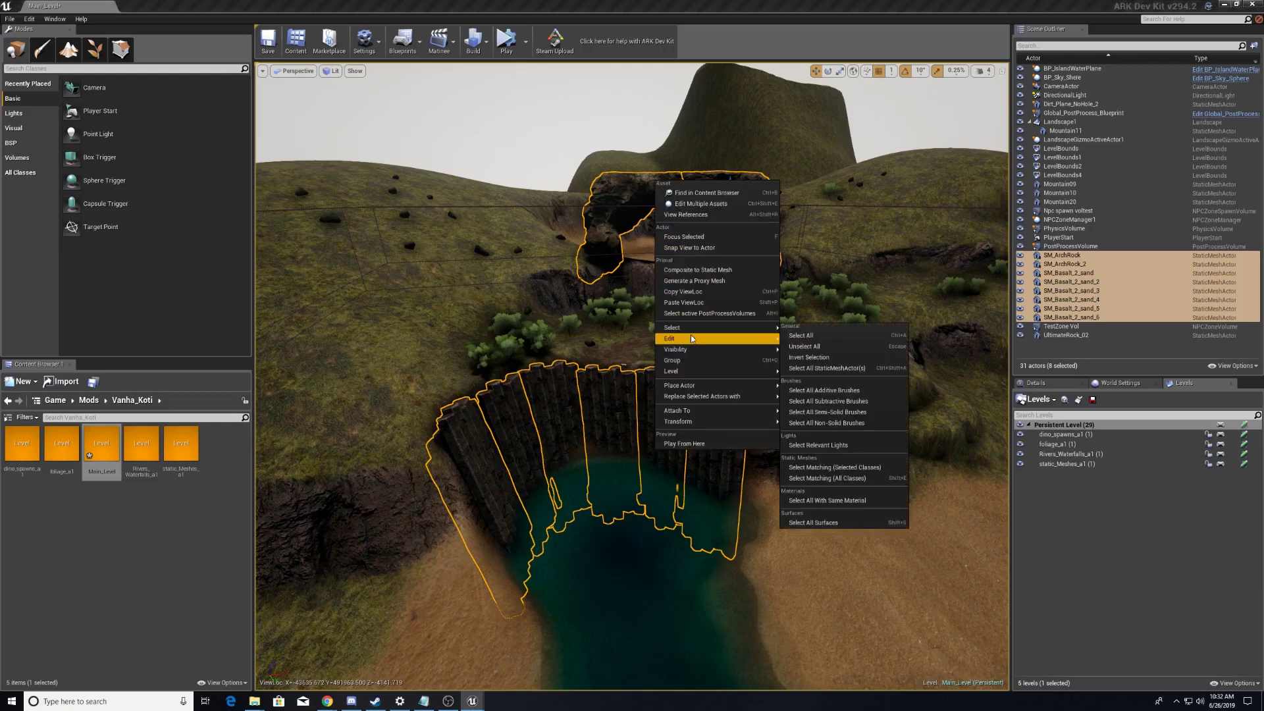
mouse_move(710, 338)
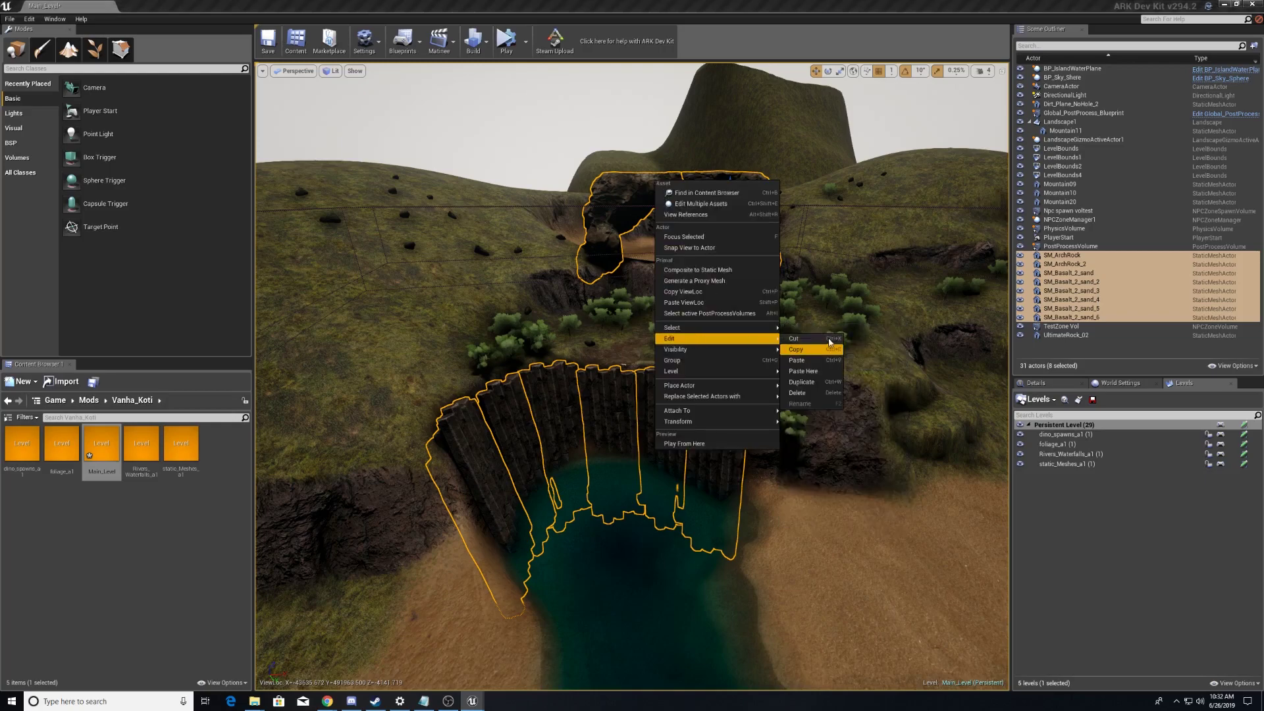
double_click(1083, 464)
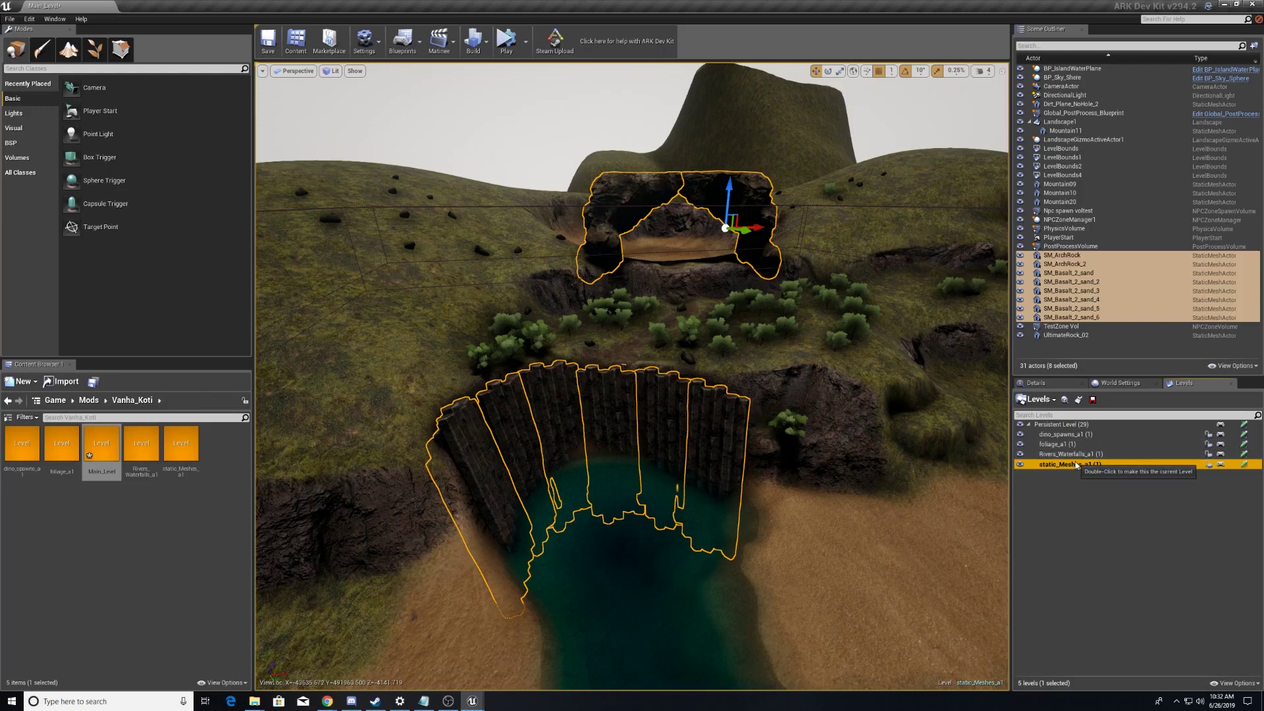
key(ctrl+v)
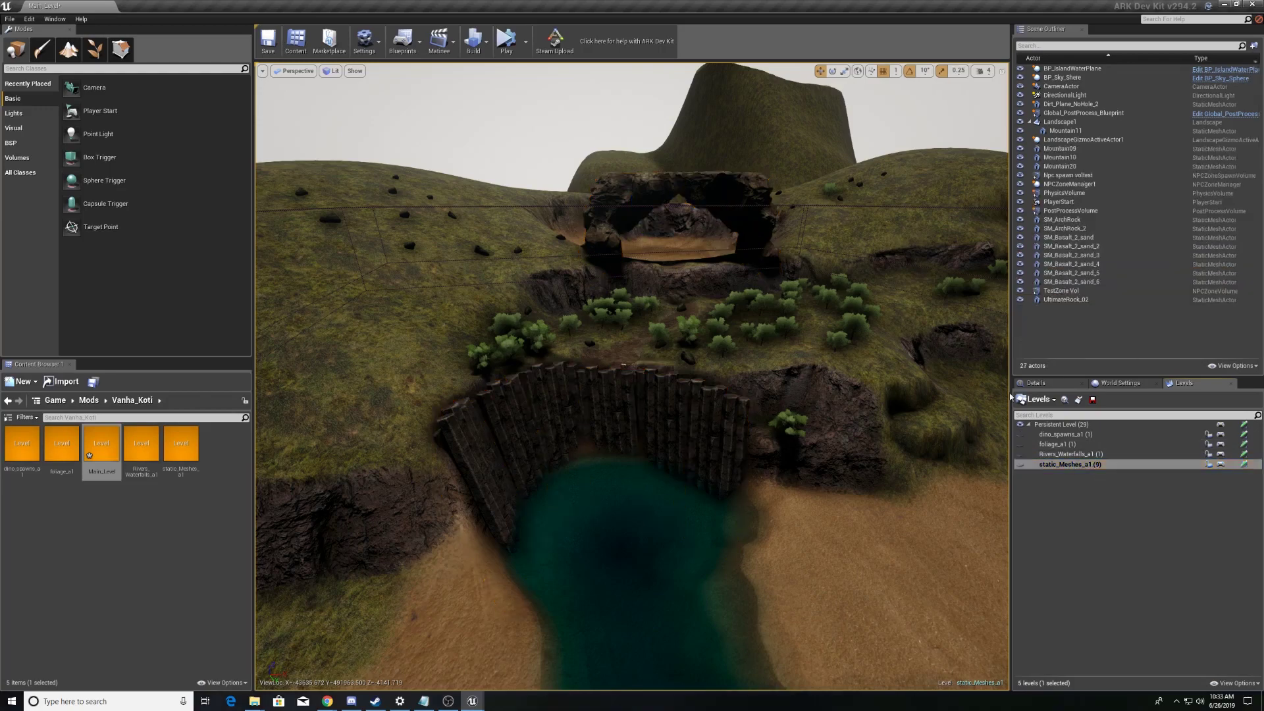
Select the original arch rocks and basalt cliffs in the outliner, and make the Persistent Level current.
click(1080, 282)
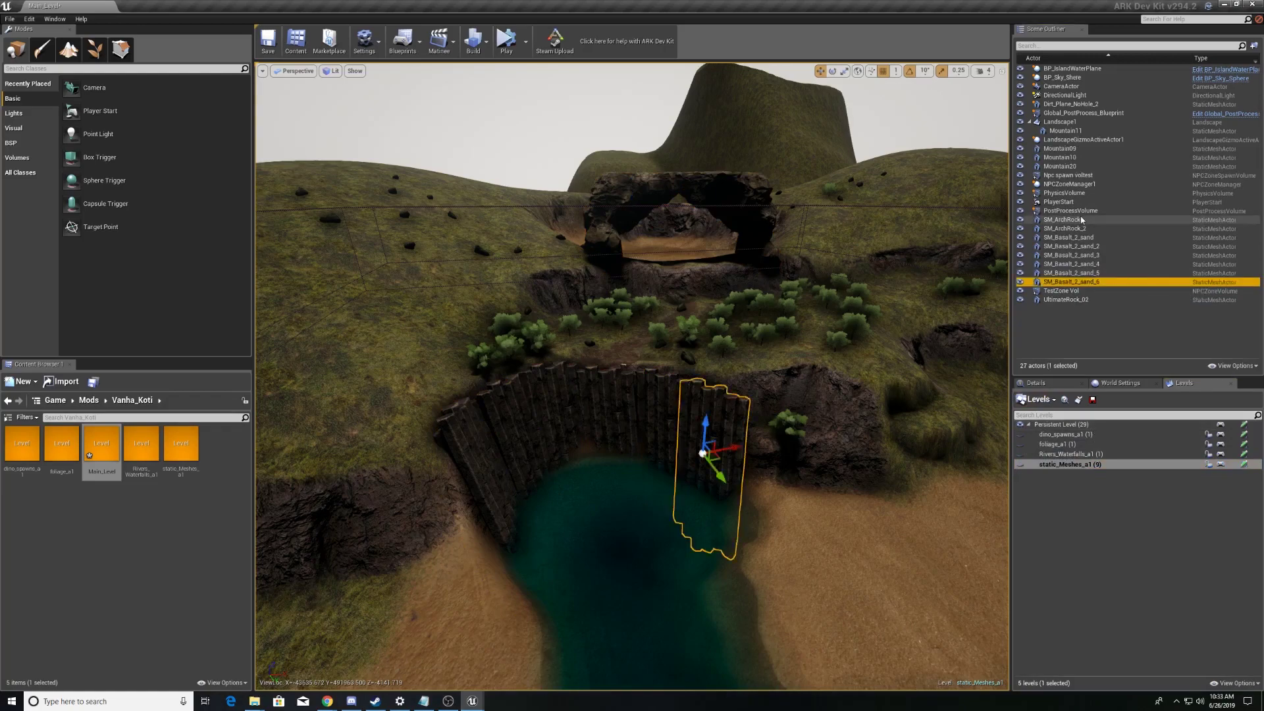
shift+click(1071, 221)
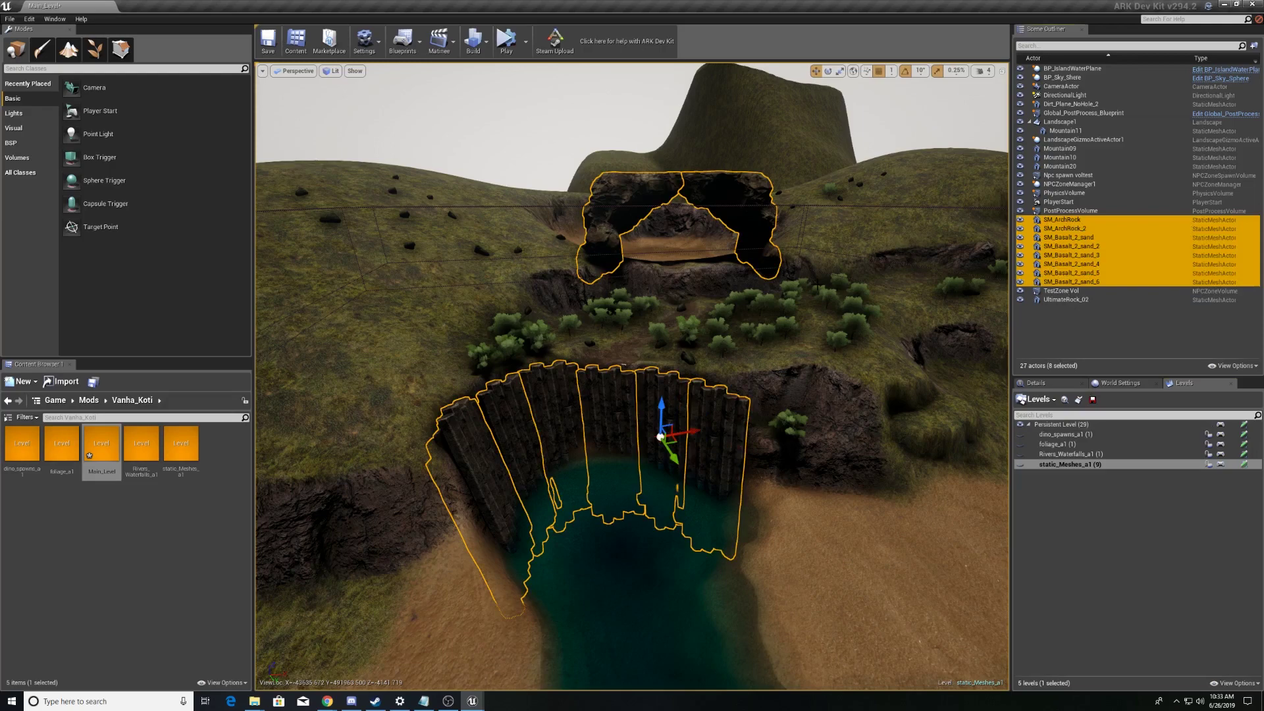
click(1066, 425)
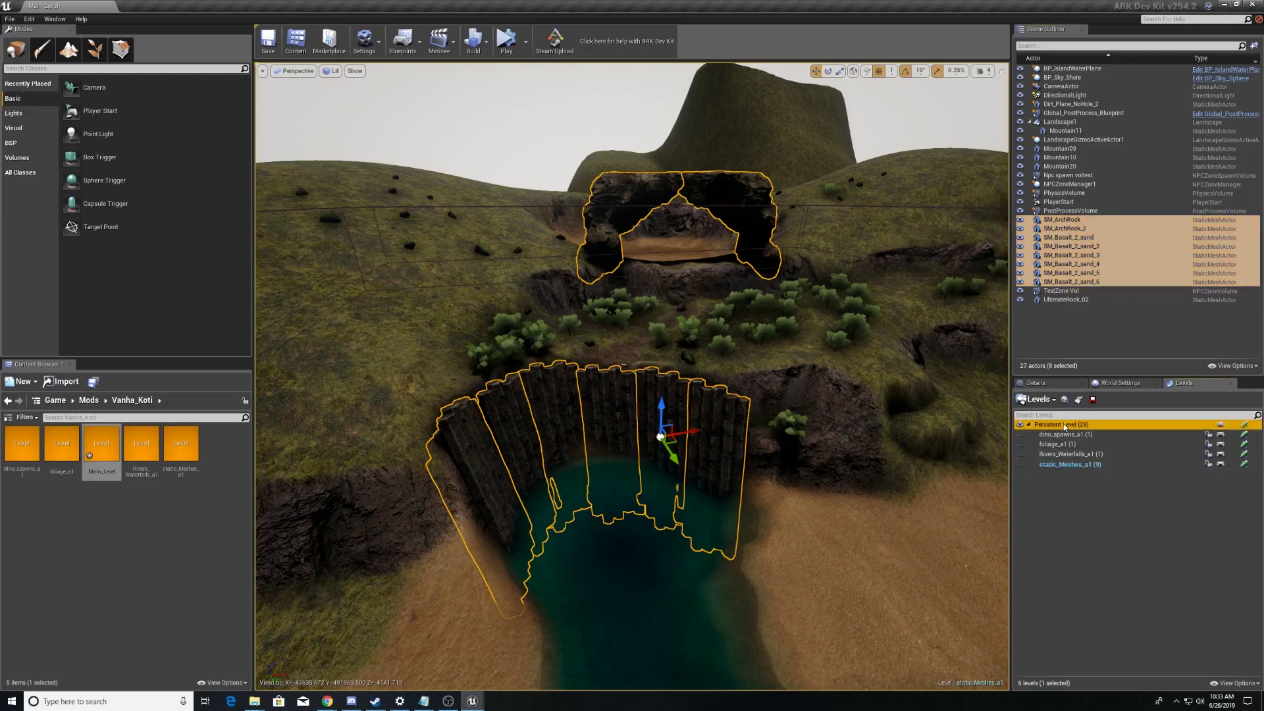
double_click(1064, 427)
Delete the six original SM_Basalt_2_sand cliffs and both original SM_ArchRock meshes from the Persistent Level.
click(695, 432)
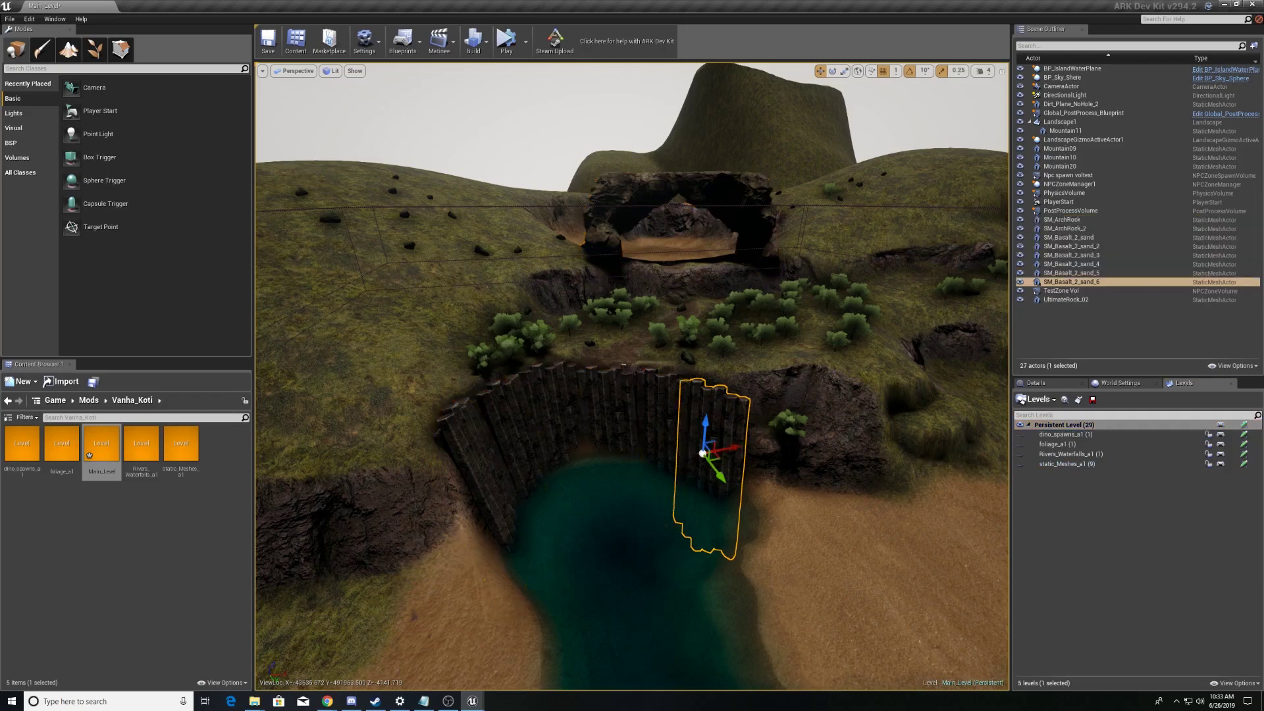
ctrl+click(663, 428)
ctrl+click(607, 421)
ctrl+click(549, 418)
ctrl+click(493, 425)
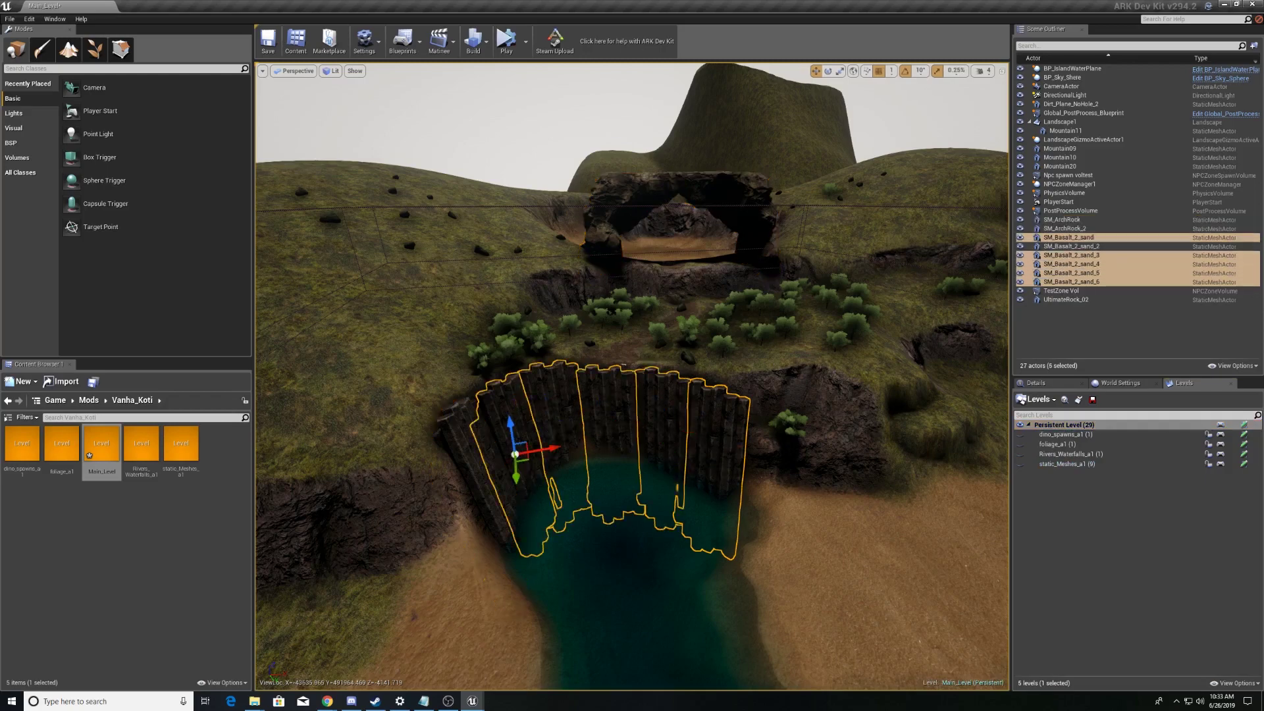
ctrl+click(474, 474)
ctrl+click(612, 210)
ctrl+click(725, 228)
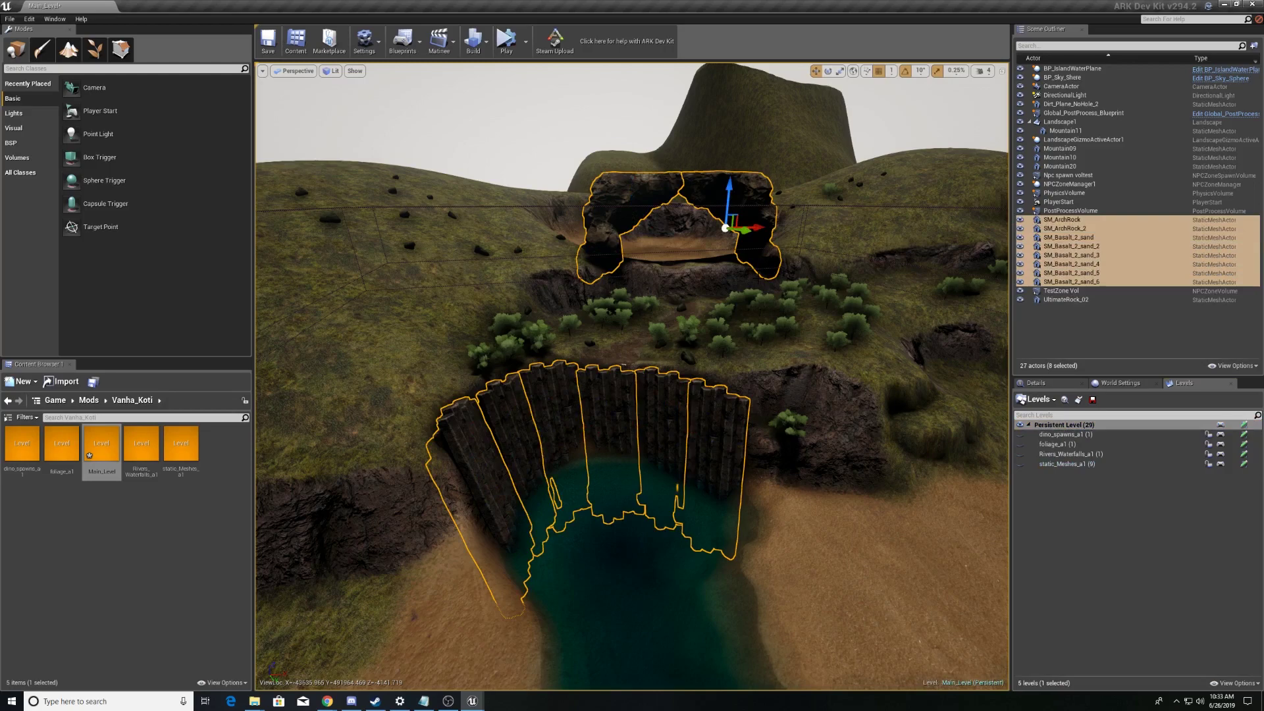
key(Delete)
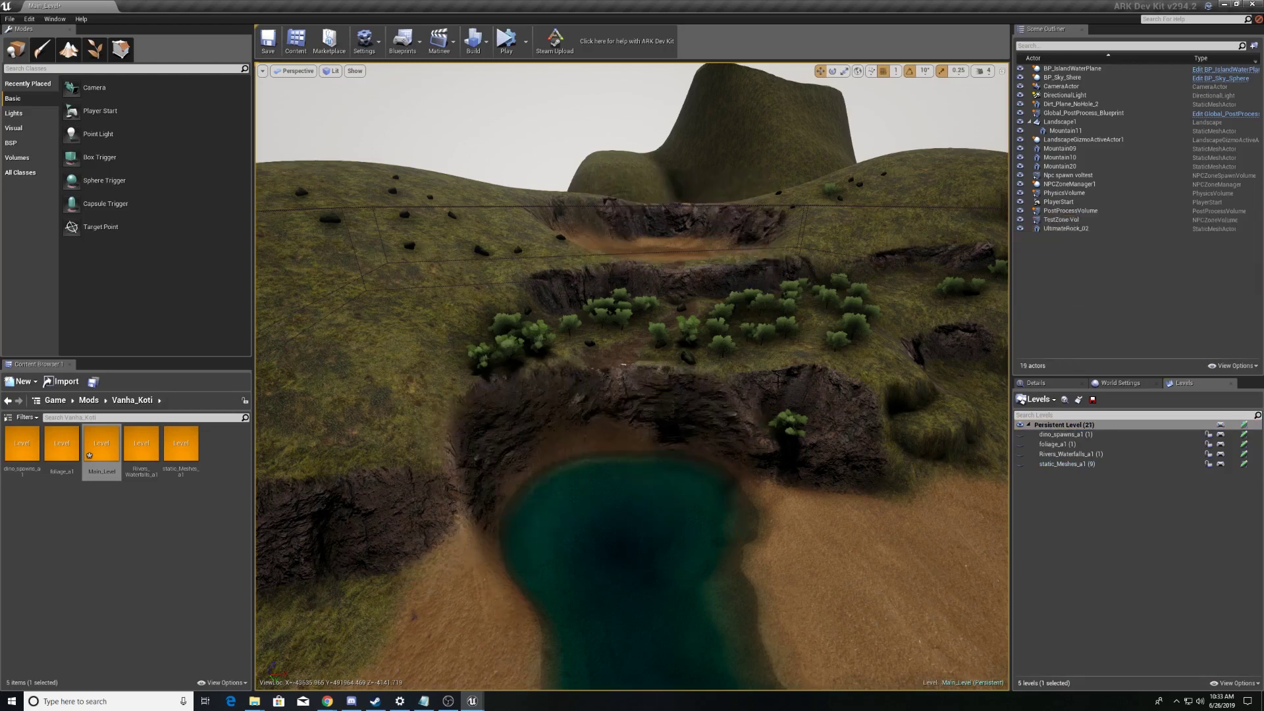
Show the static_Meshes_a1 level and make it the current level.
click(1020, 465)
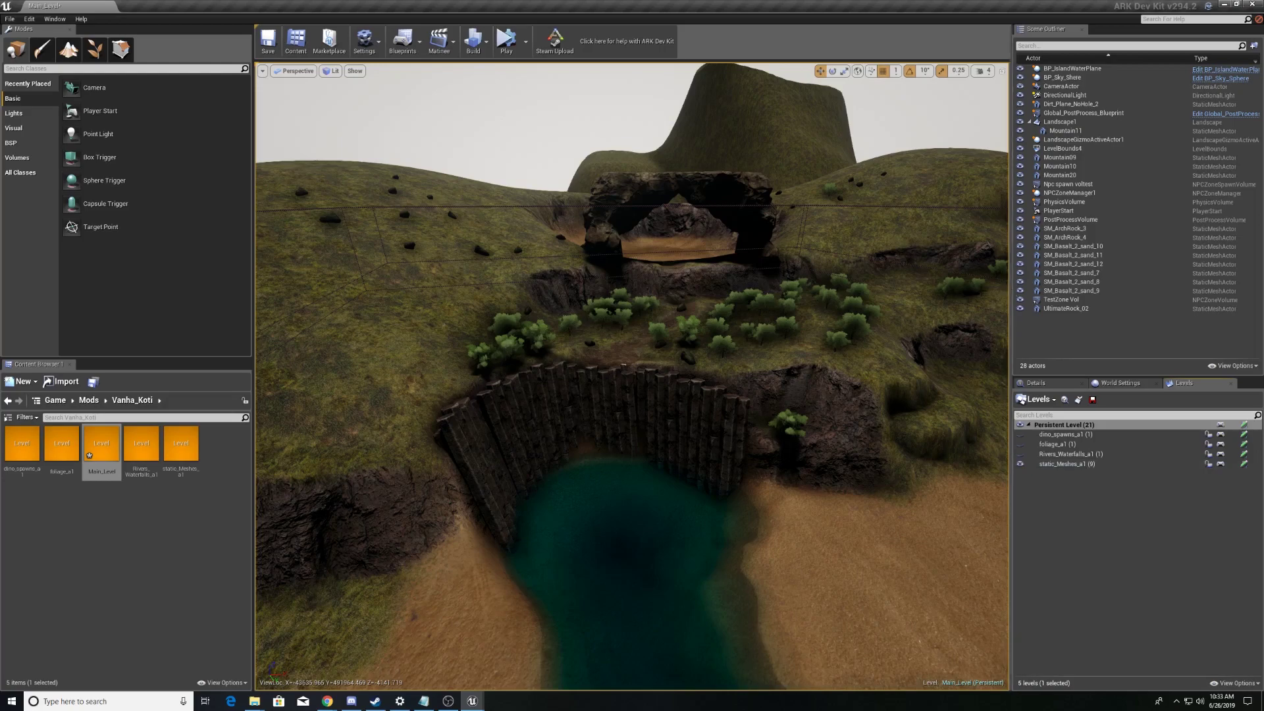
double_click(1072, 464)
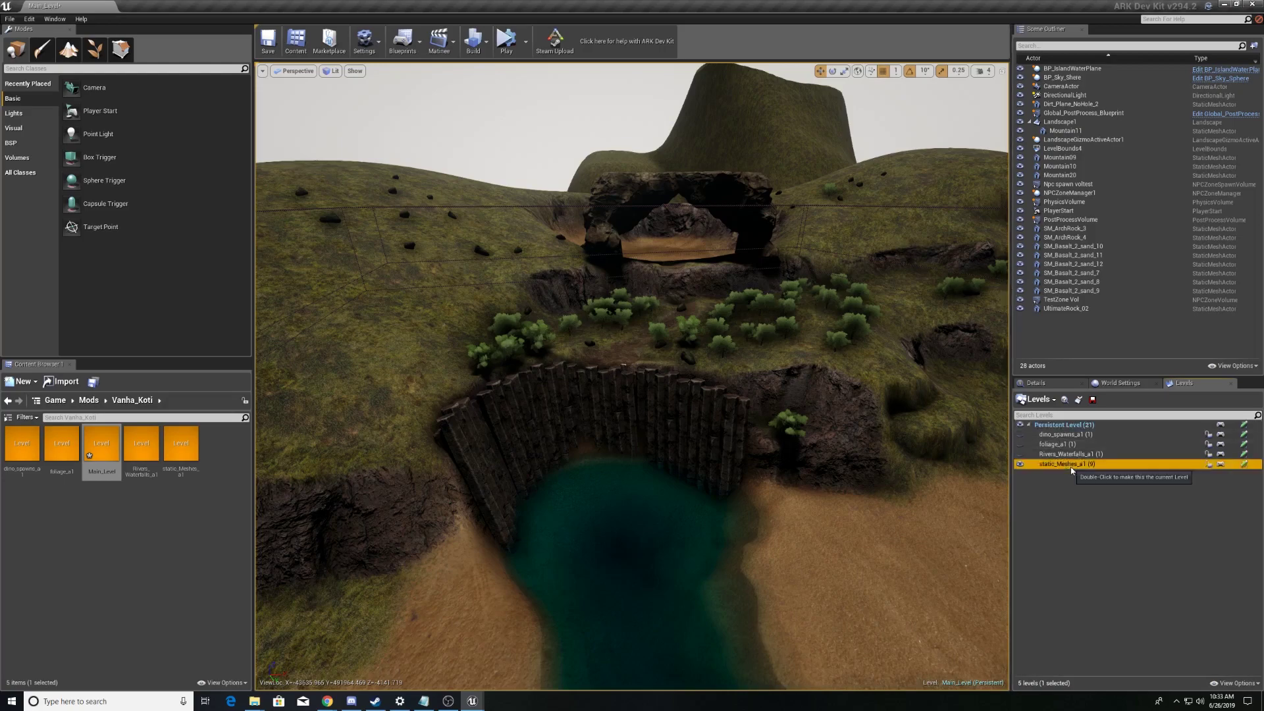
Search all game content for "rock" and place the BioLum_Curvy_Thick_B mesh over the pool in the static_Meshes_a1 level.
click(55, 401)
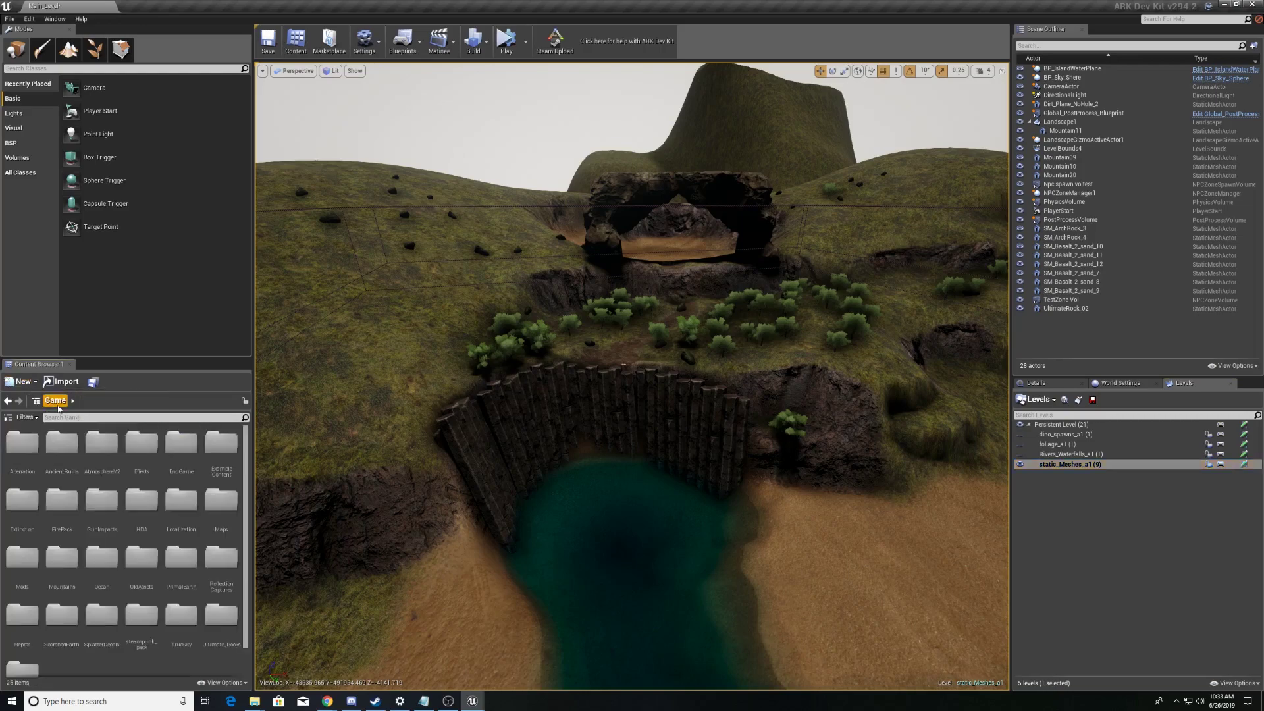
click(96, 418)
text(f)
text(ock)
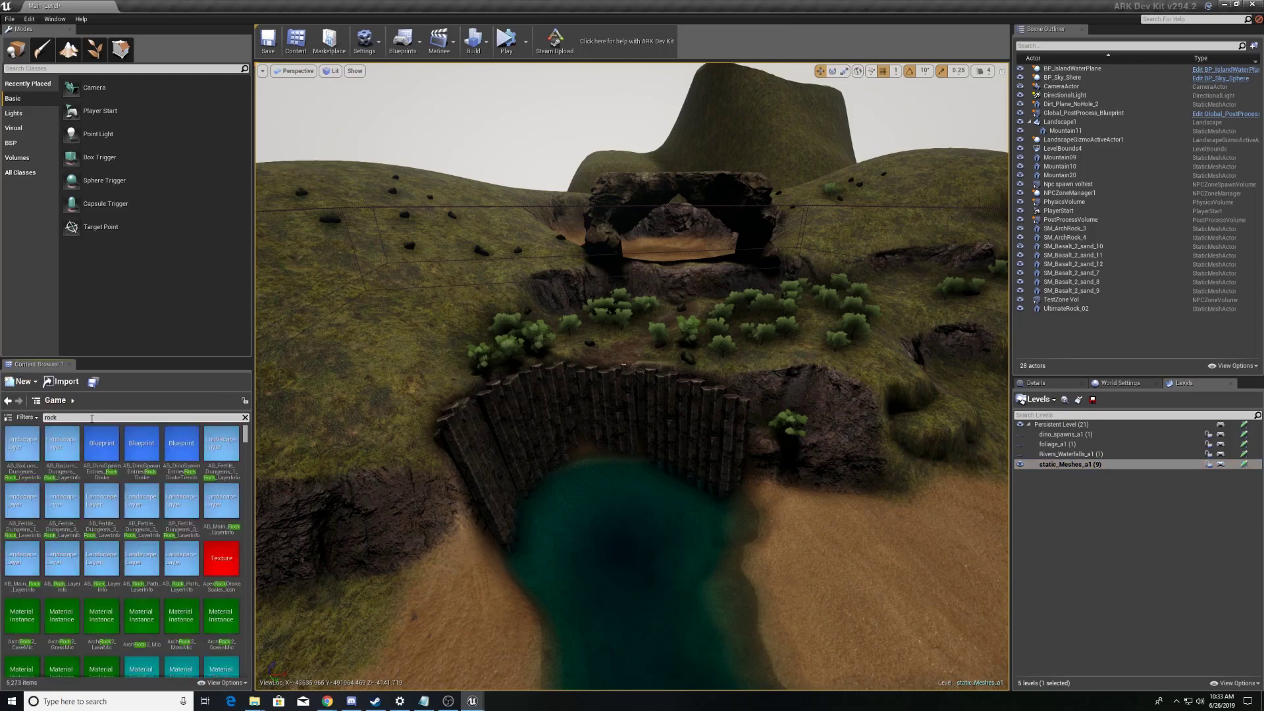
scroll(157, 545, down, 10)
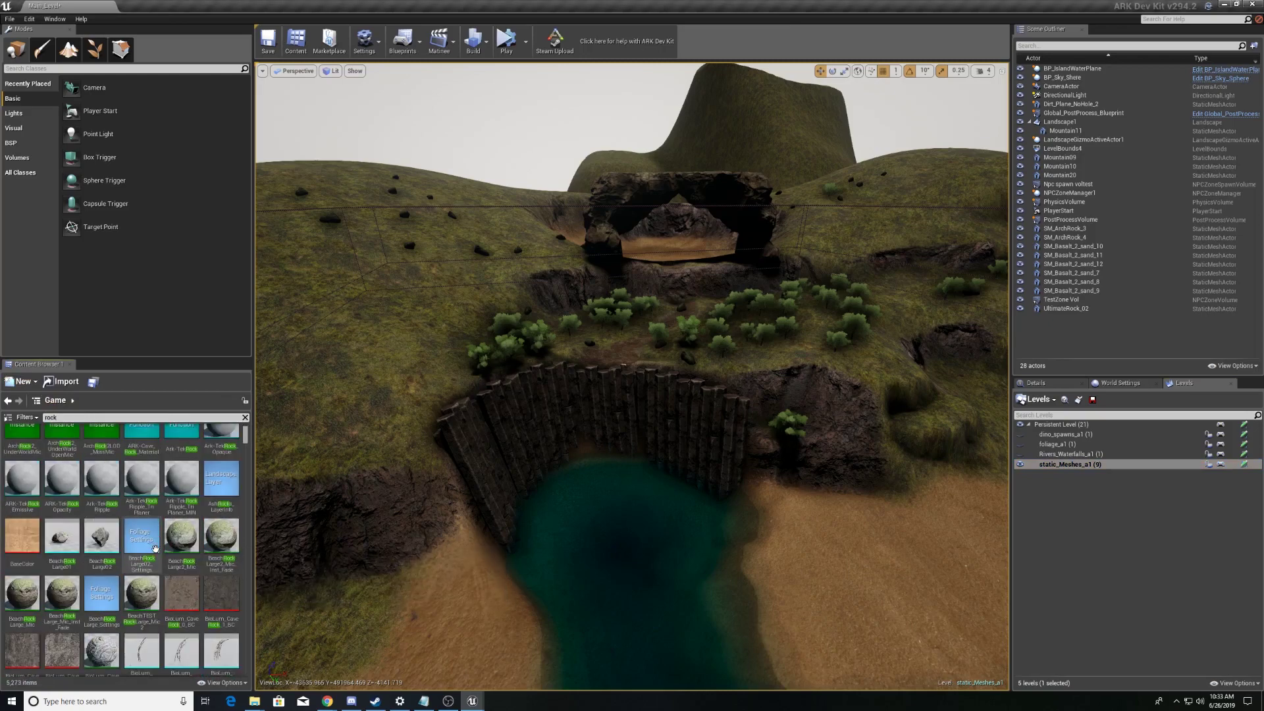
scroll(125, 586, down, 1)
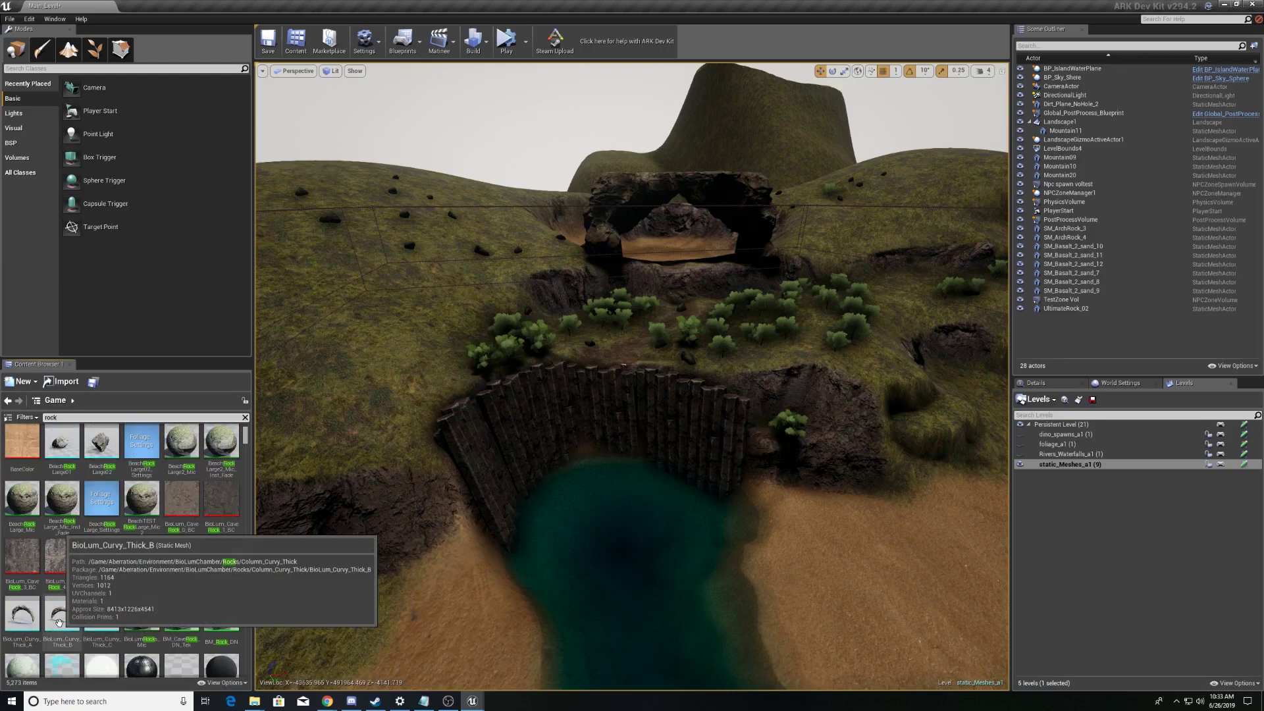
drag(59, 622, 796, 539)
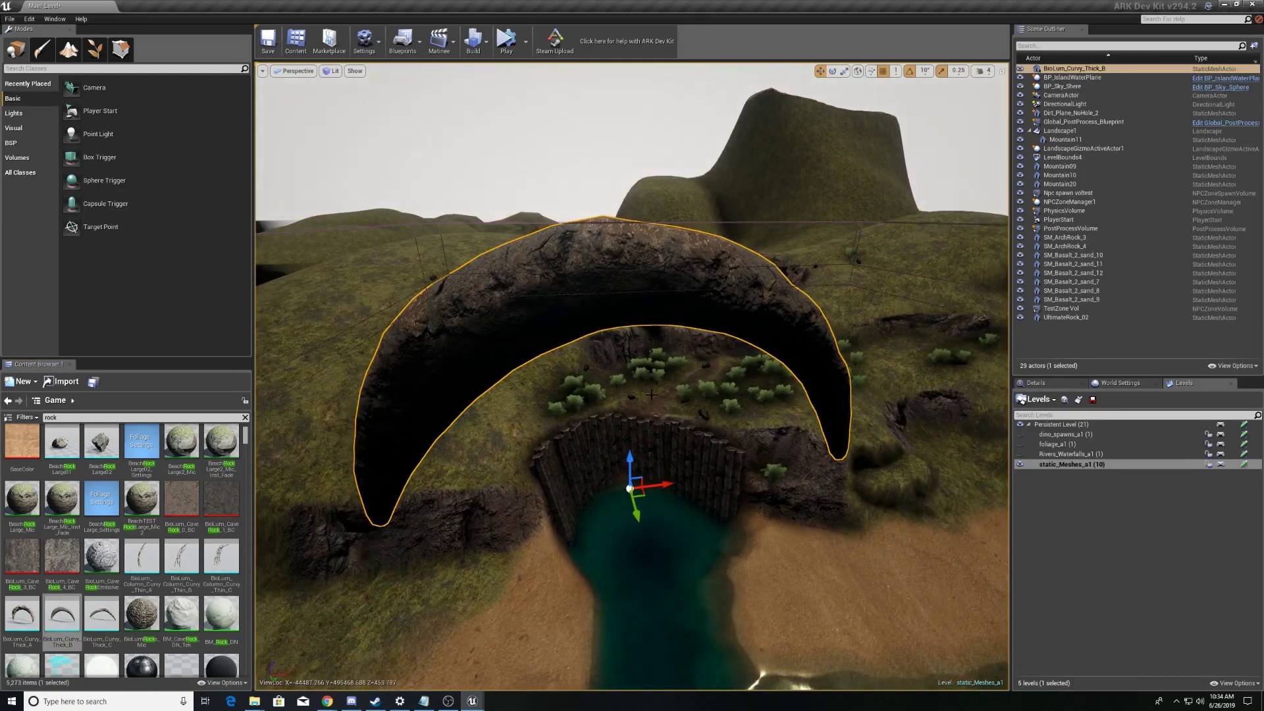
Lower the BioLum_Curvy_Thick_B arch toward the pool and open the view options of the Levels list.
right_drag(632, 394, 790, 408)
key(a)
drag(624, 398, 472, 488)
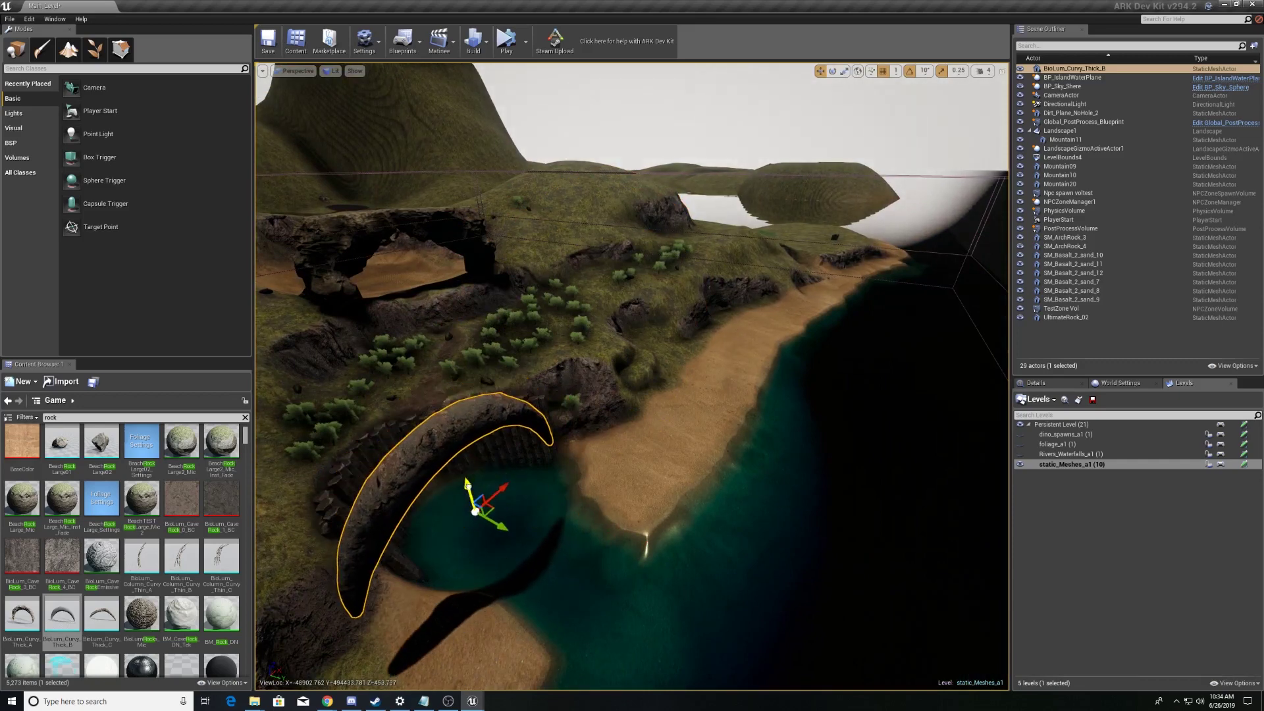
click(1237, 683)
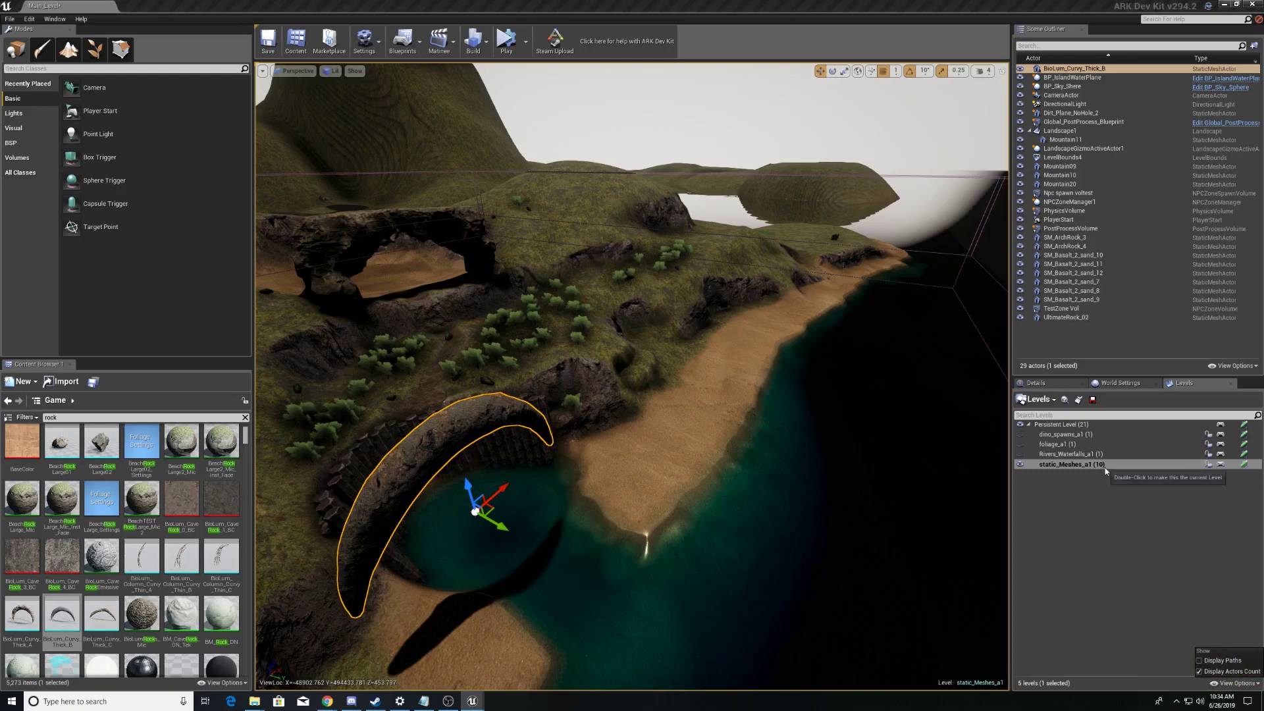
key(f)
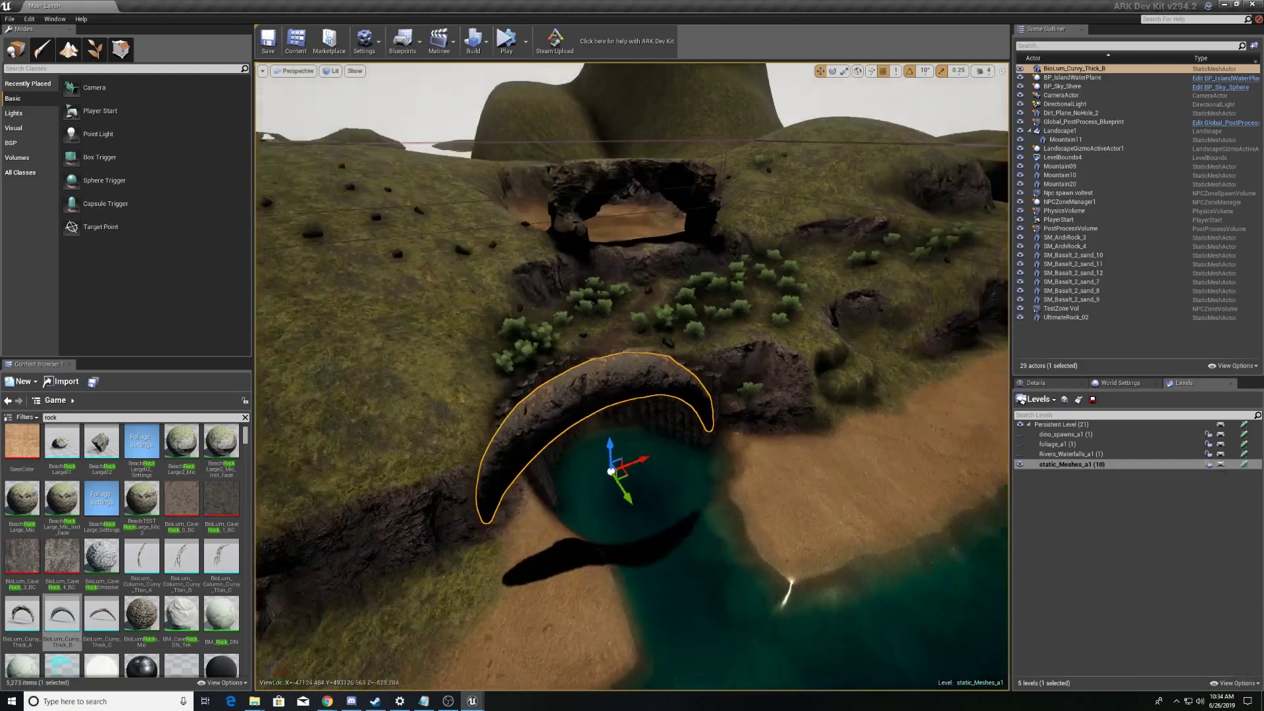
Move the curved rock arch onto the sandy point beside the pool, rotate it, and sink its ends into the ground.
mouse_move(714, 467)
right_down()
mouse_move(579, 464)
mouse_move(593, 435)
mouse_move(713, 467)
right_up()
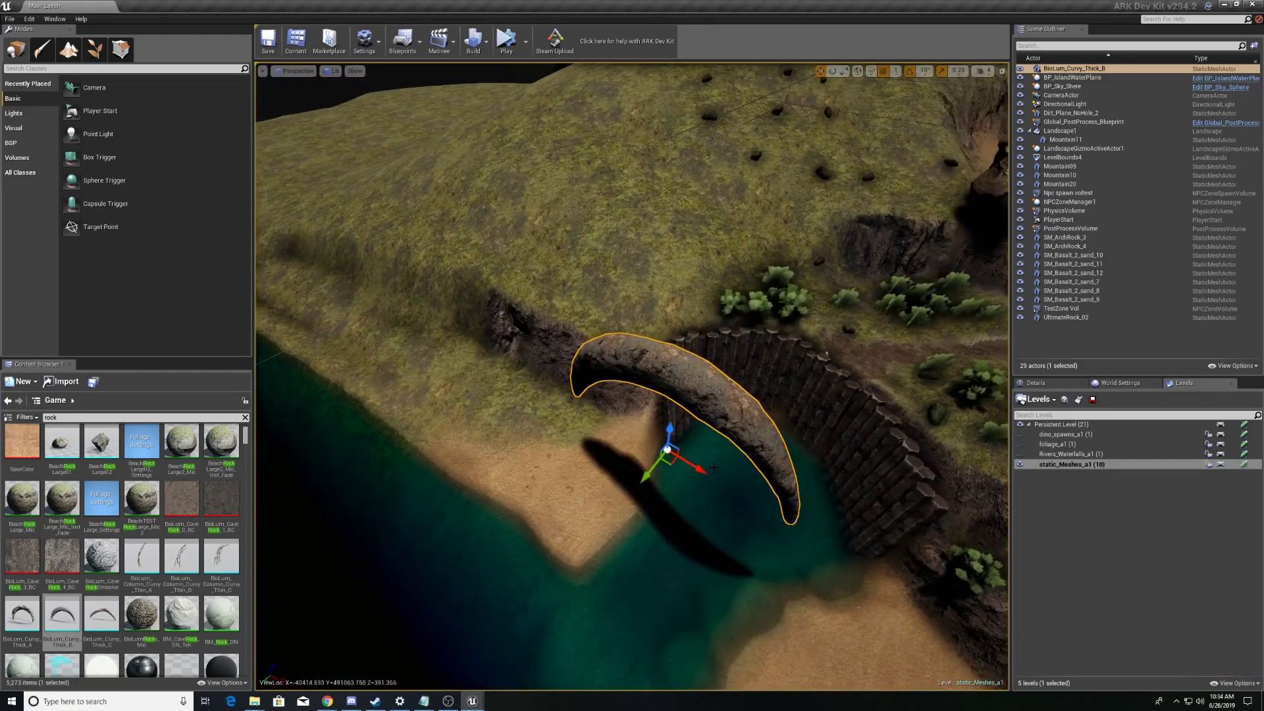
drag(696, 469, 570, 428)
drag(567, 363, 540, 475)
key(e)
key(w)
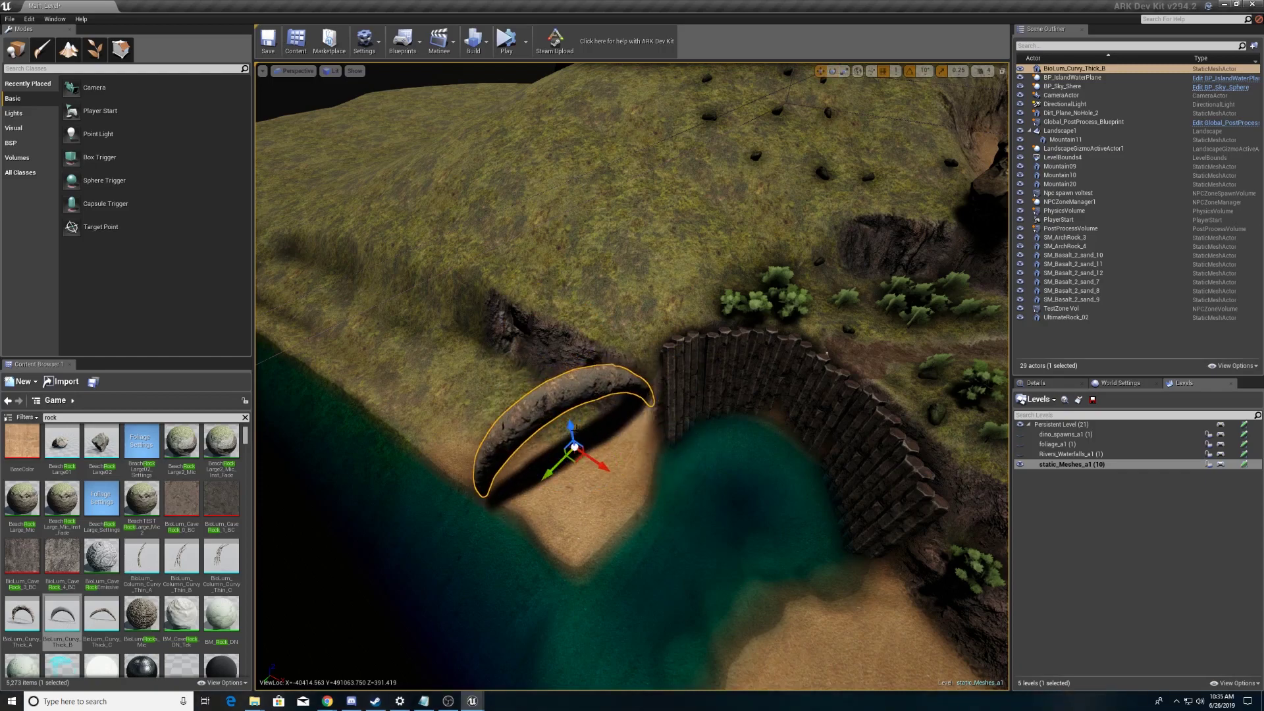
drag(570, 428, 568, 443)
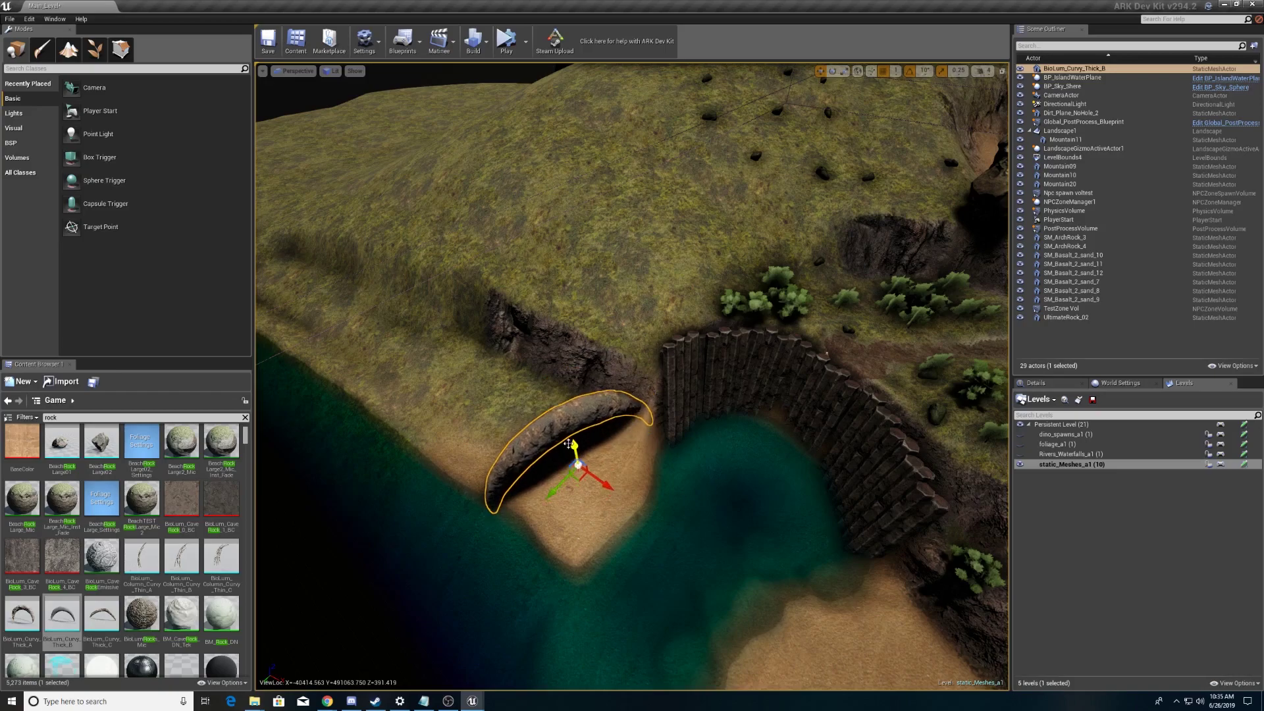
Toggle the visibility of the static_Meshes_a1 level repeatedly to check which meshes belong to it, leaving the level hidden.
key(f)
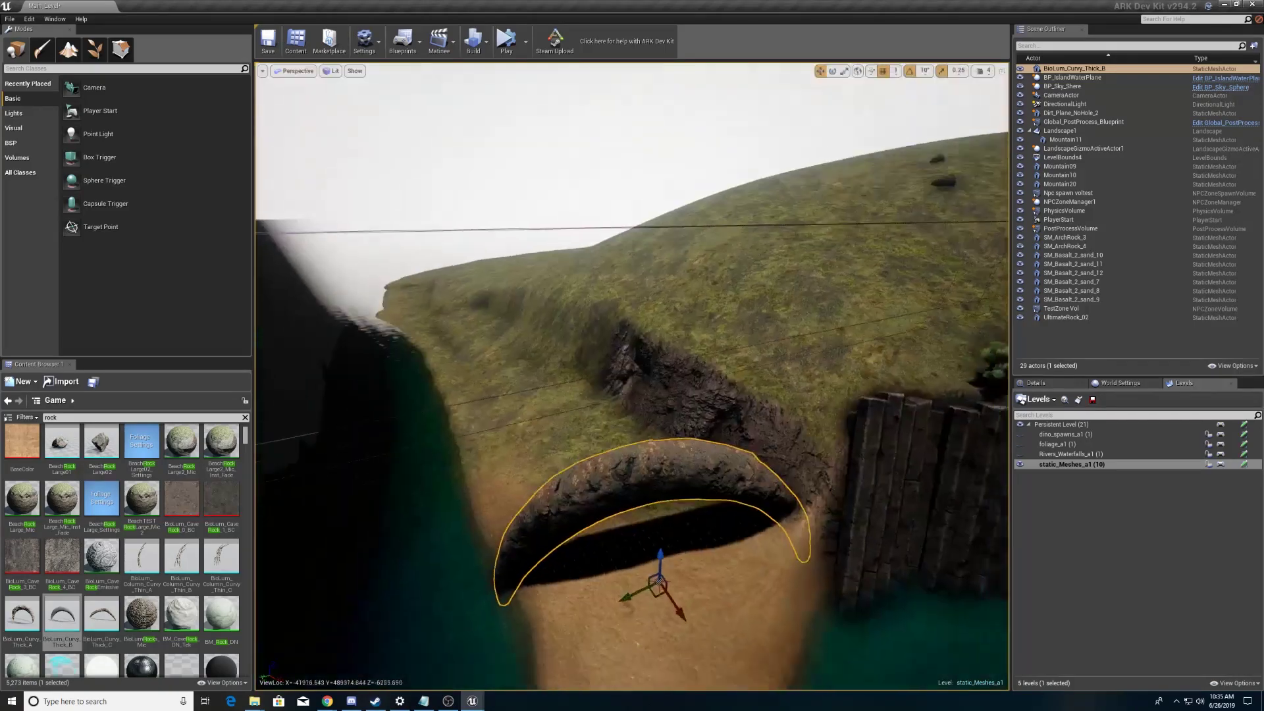
right_drag(632, 376, 697, 389)
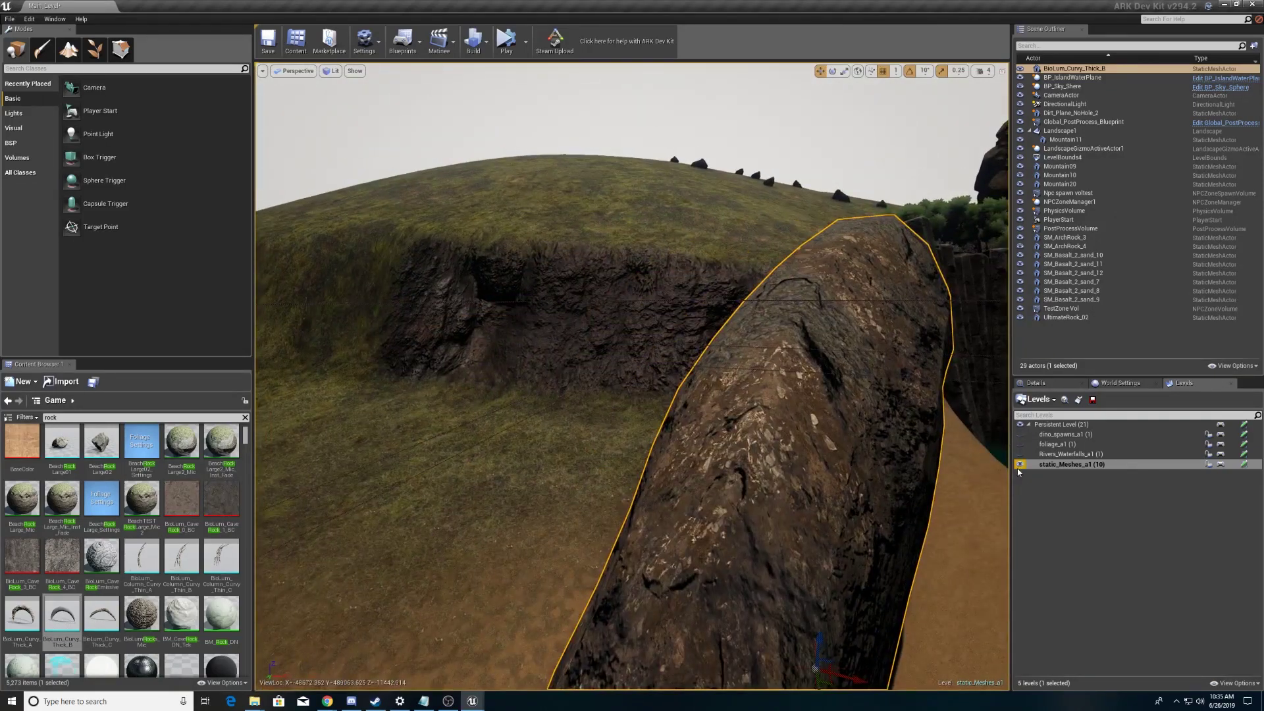
click(1019, 464)
right_drag(658, 582, 658, 582)
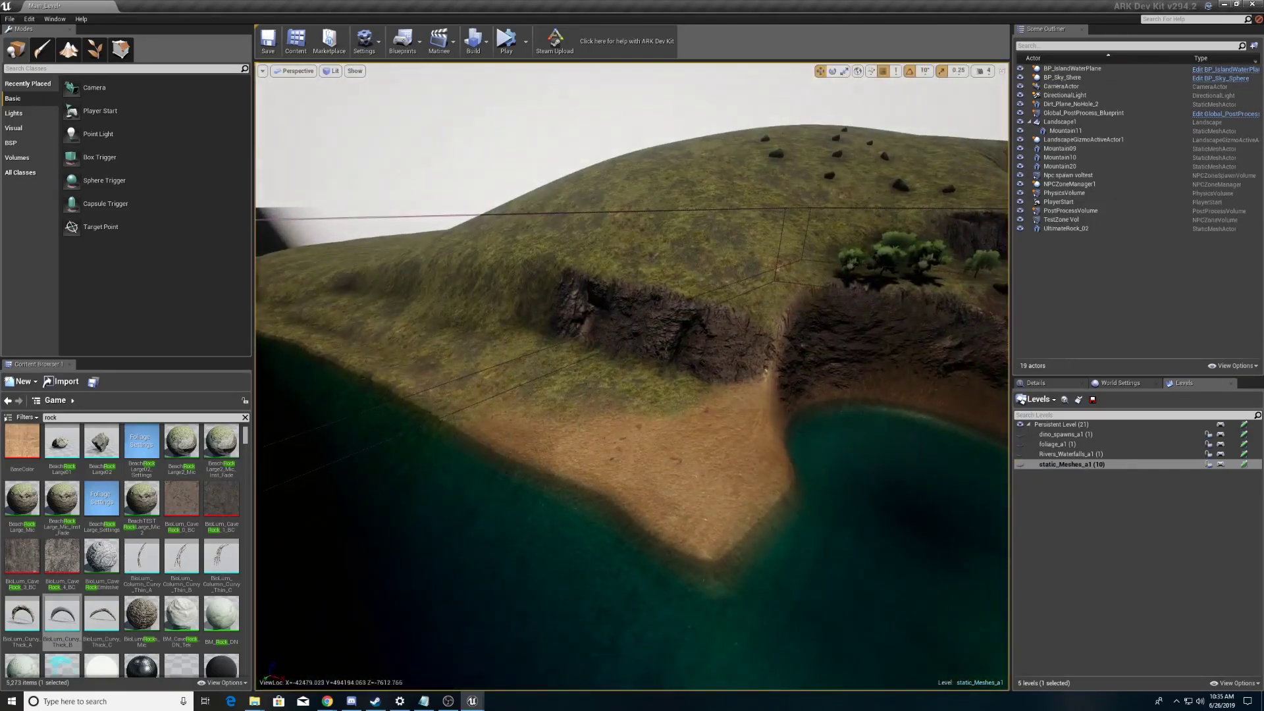
click(1020, 465)
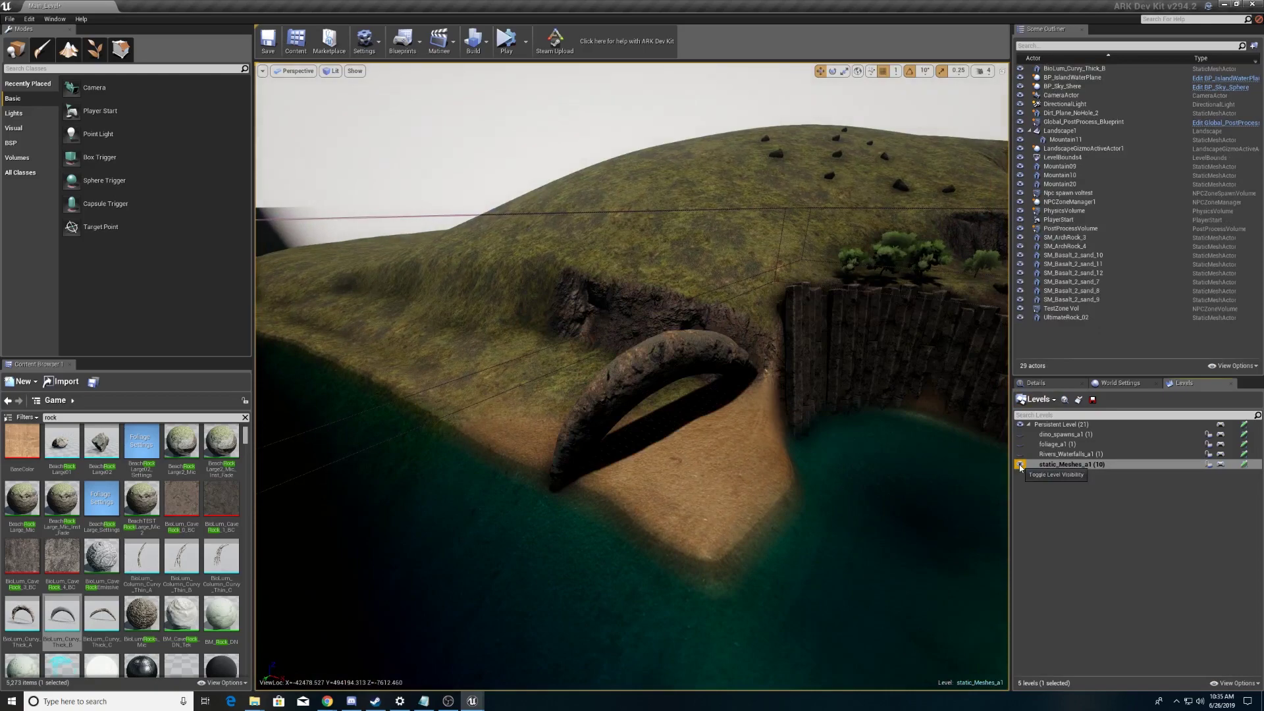
click(1020, 465)
click(1021, 464)
click(1020, 465)
click(1020, 464)
click(1020, 465)
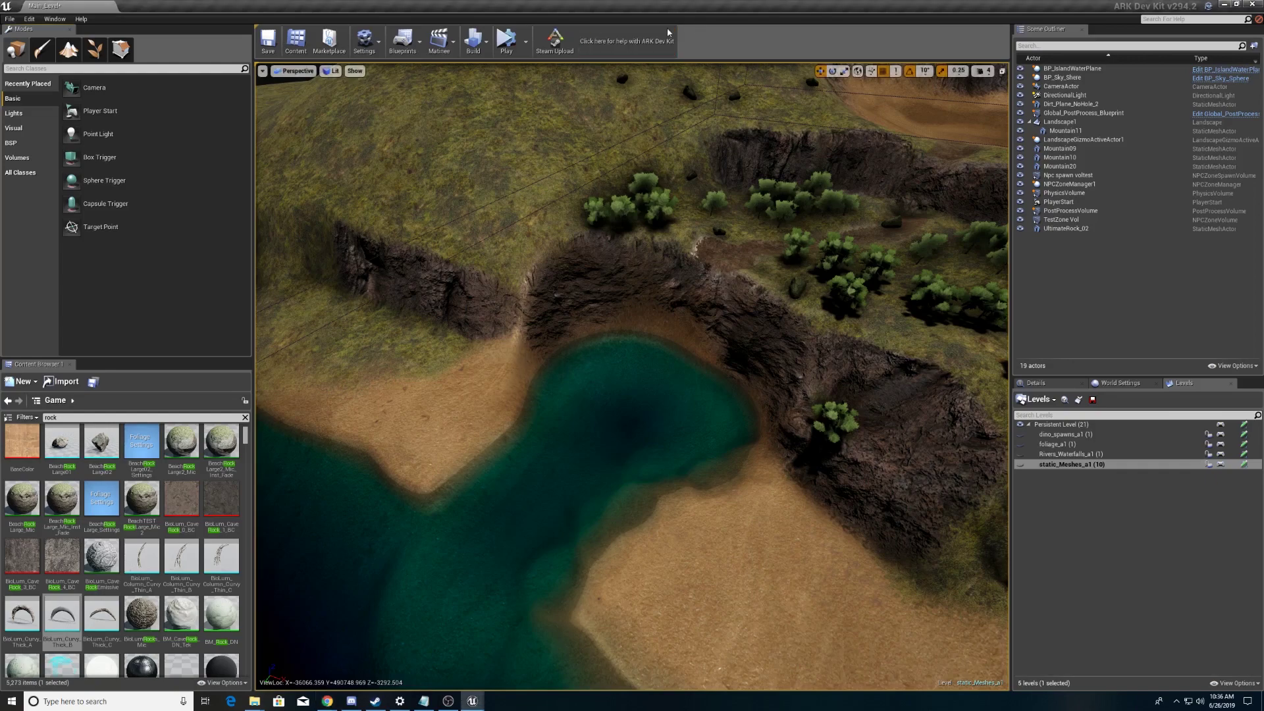
Face the bare cliff behind the pool, switch to the landscape Paint tool, and browse the target layers.
right_drag(632, 375, 652, 280)
key(w)
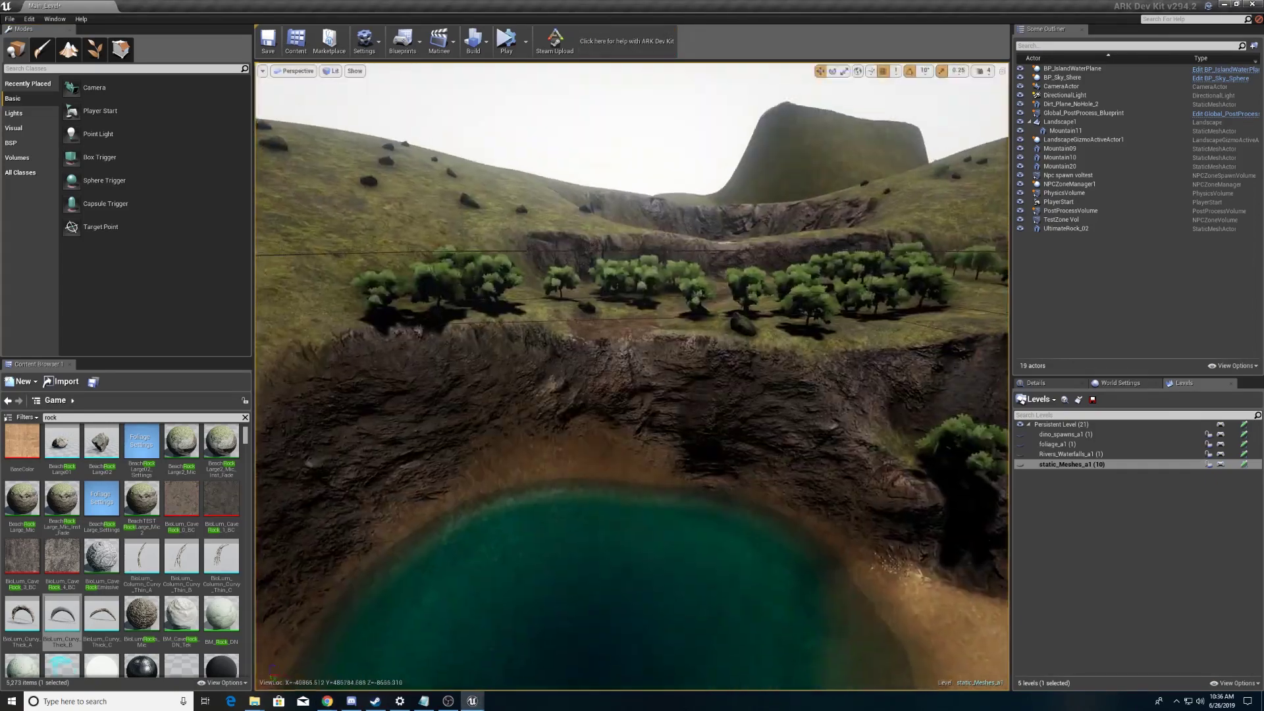
right_drag(668, 68, 669, 66)
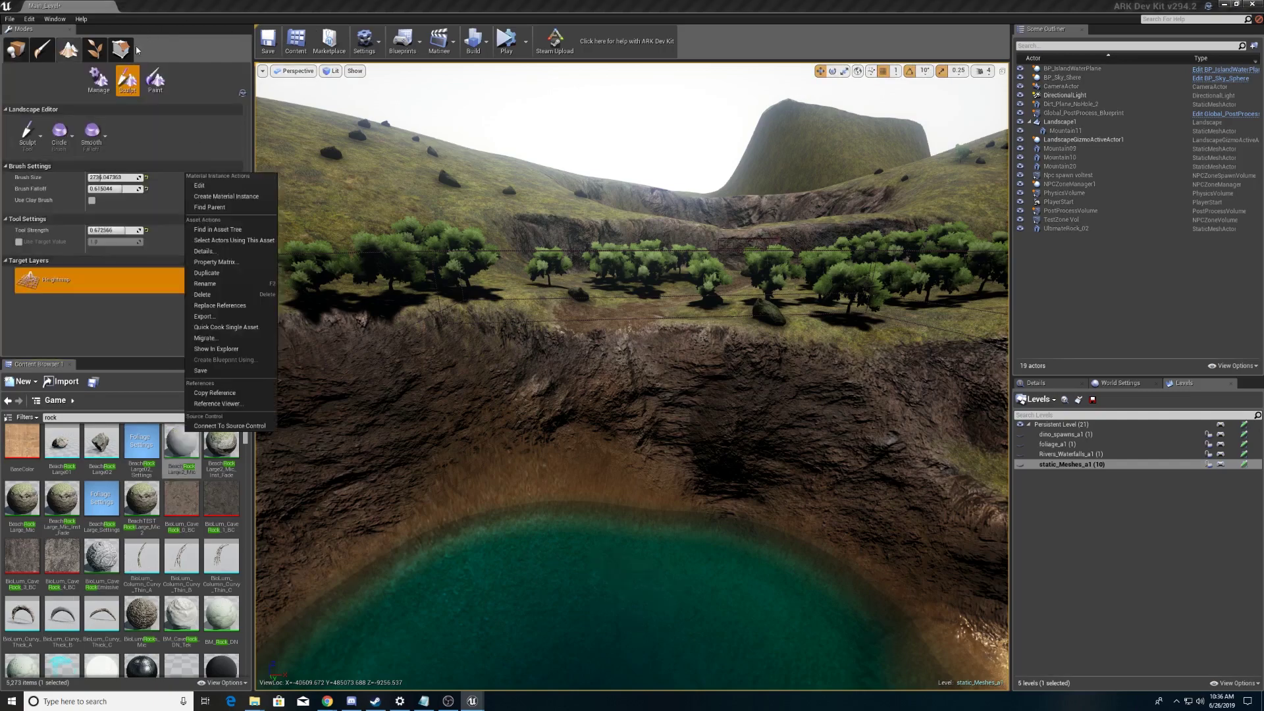
click(158, 81)
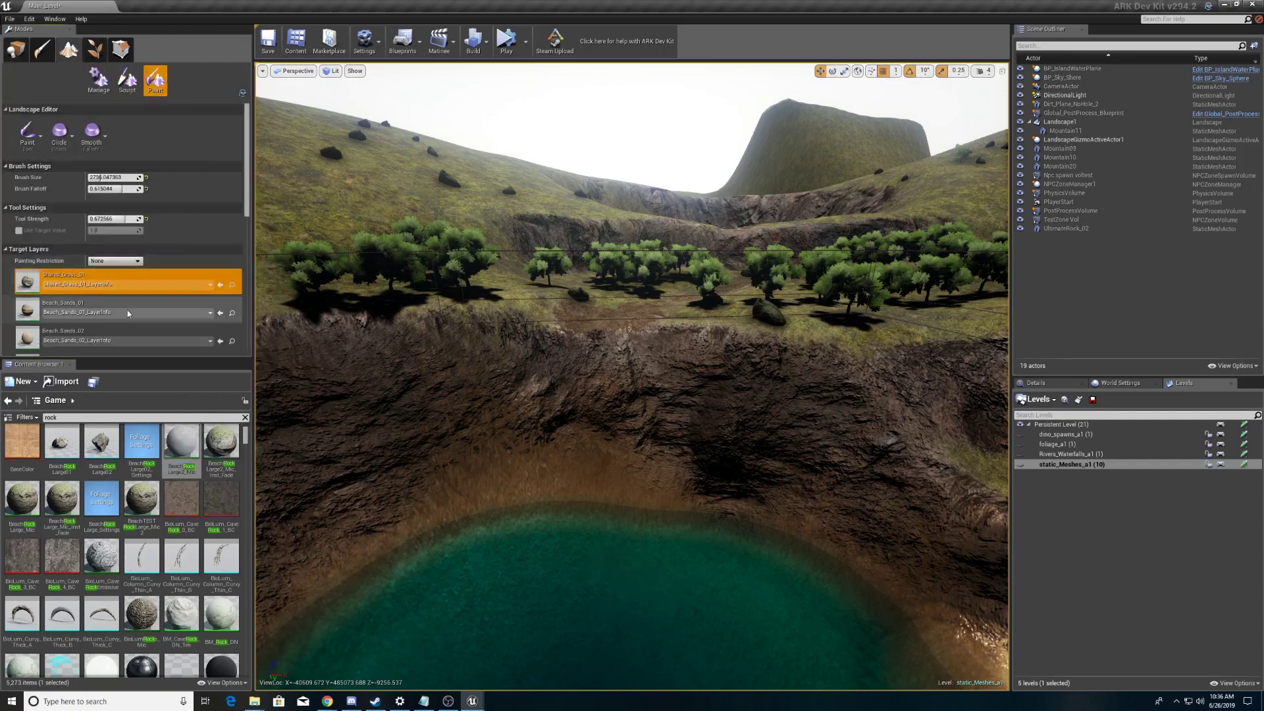
scroll(117, 344, down, 10)
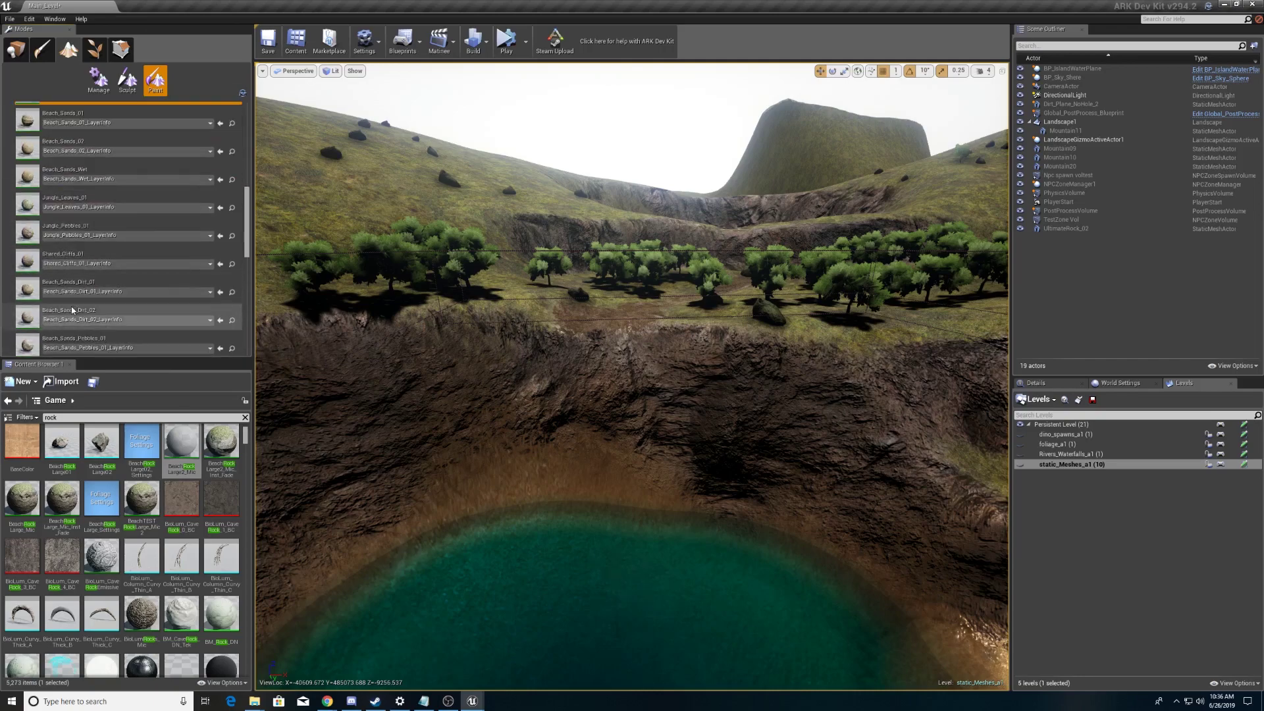
scroll(172, 312, down, 3)
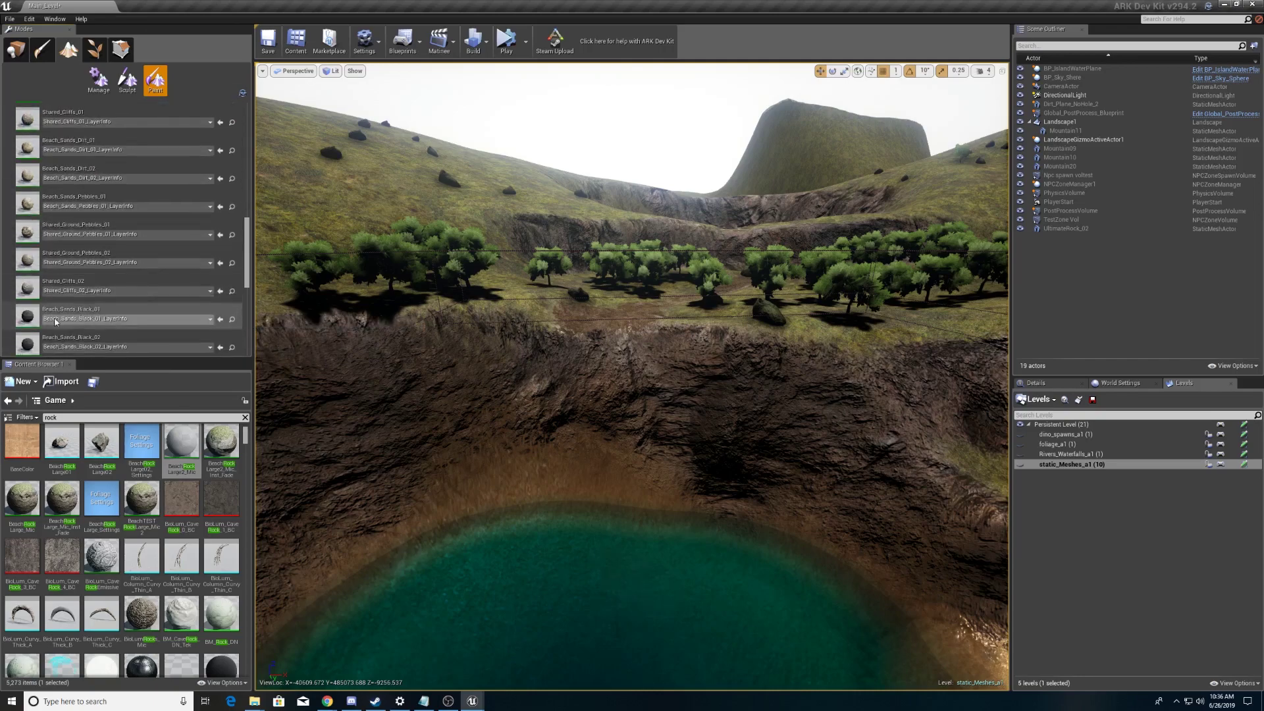
scroll(68, 314, up, 3)
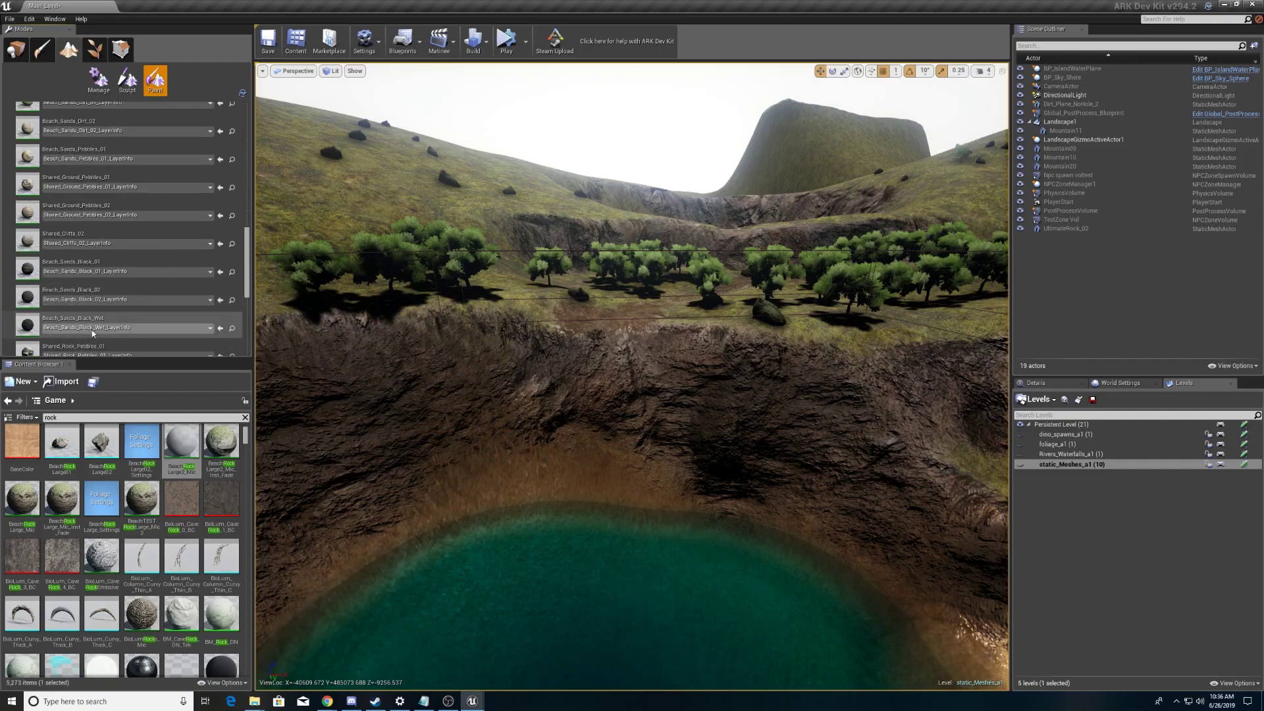
scroll(86, 287, up, 1)
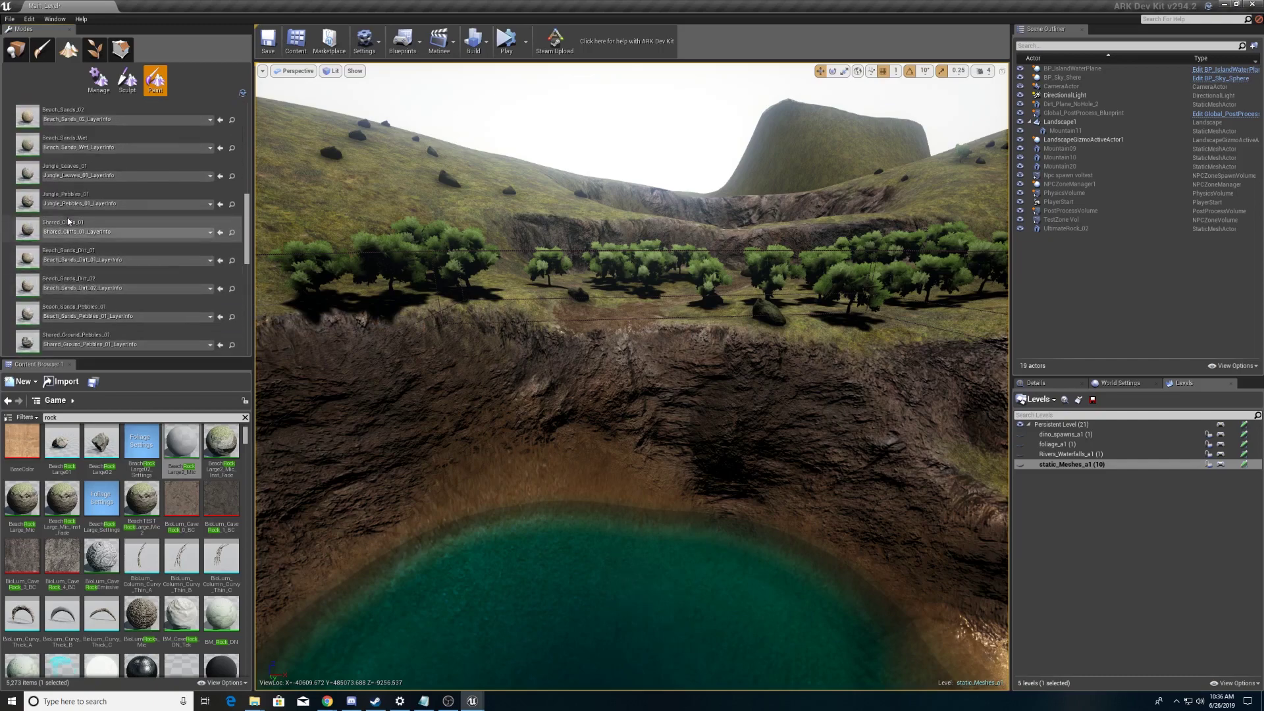
Briefly show and hide static_Meshes_a1 to compare the cliff area, and select Shared_Cliffs_01 as the target layer.
click(1021, 464)
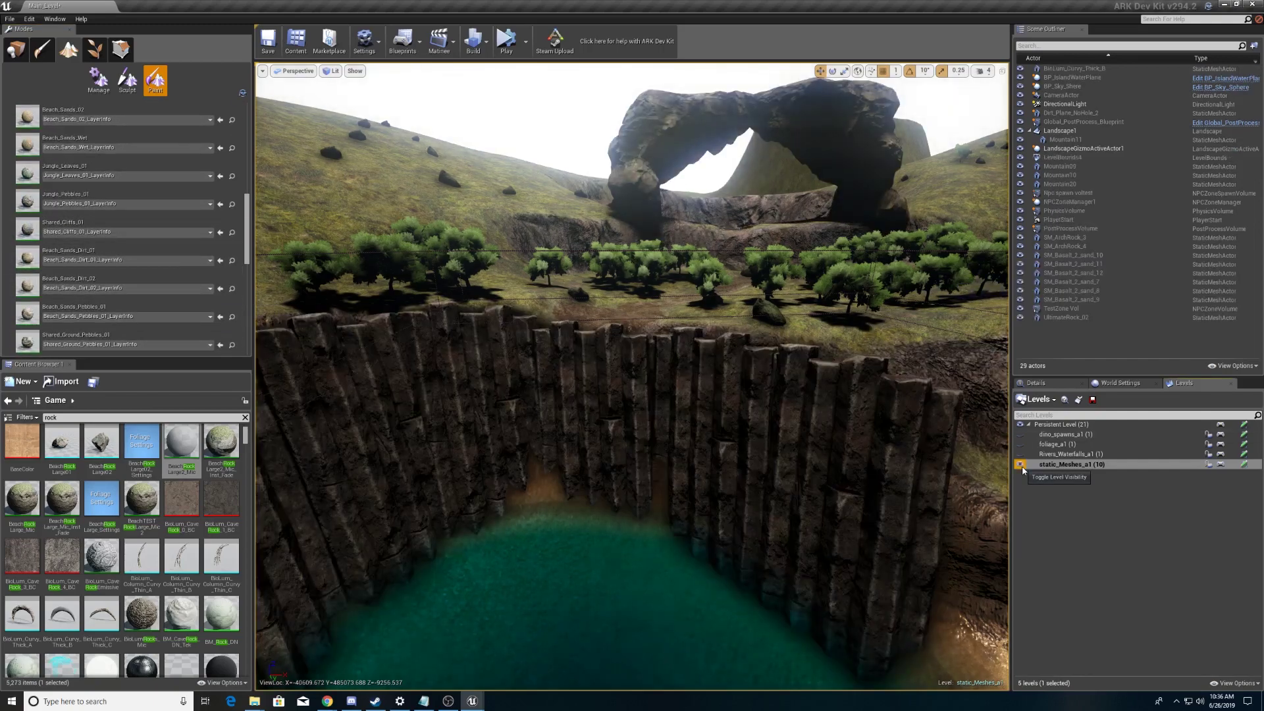
click(1021, 465)
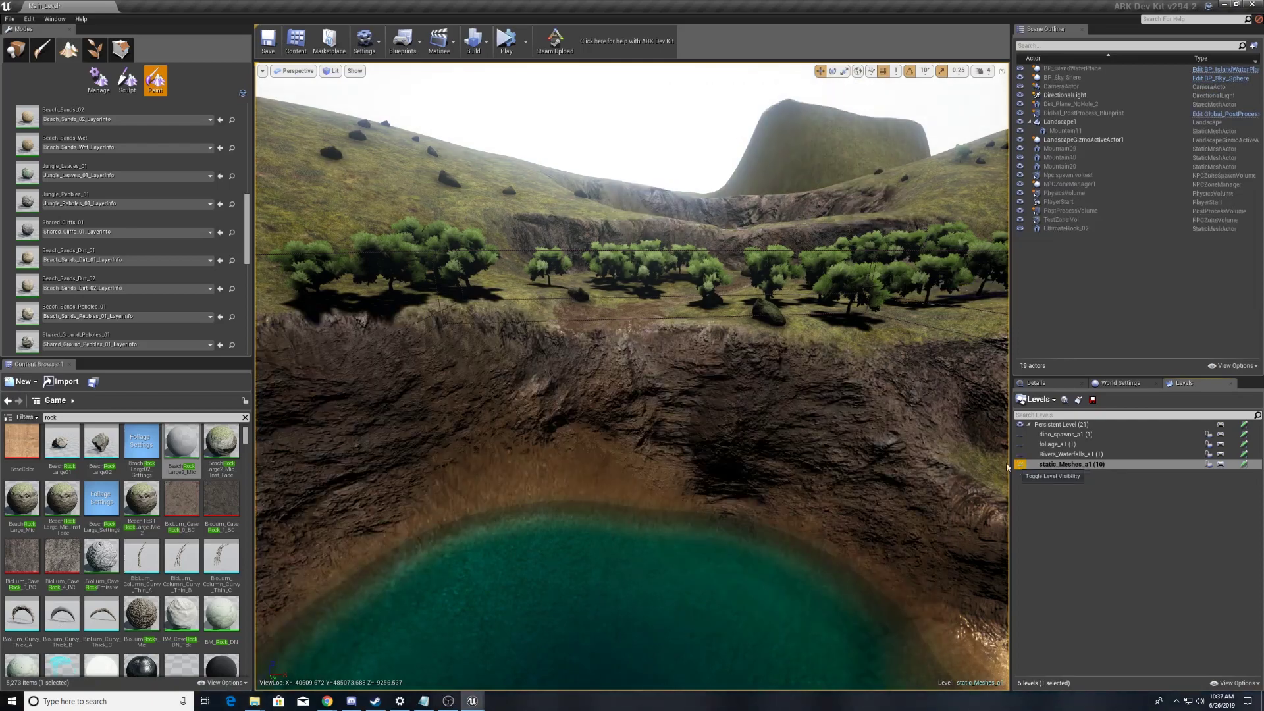
scroll(113, 212, up, 4)
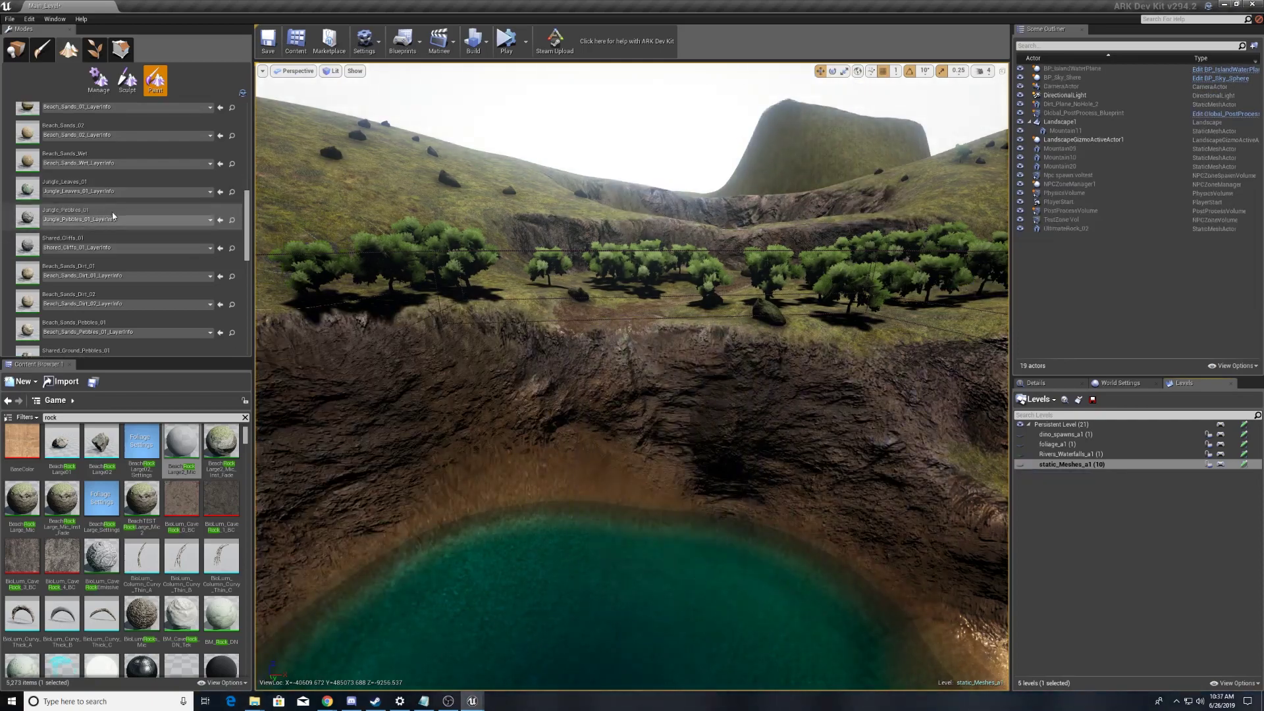
scroll(105, 223, down, 2)
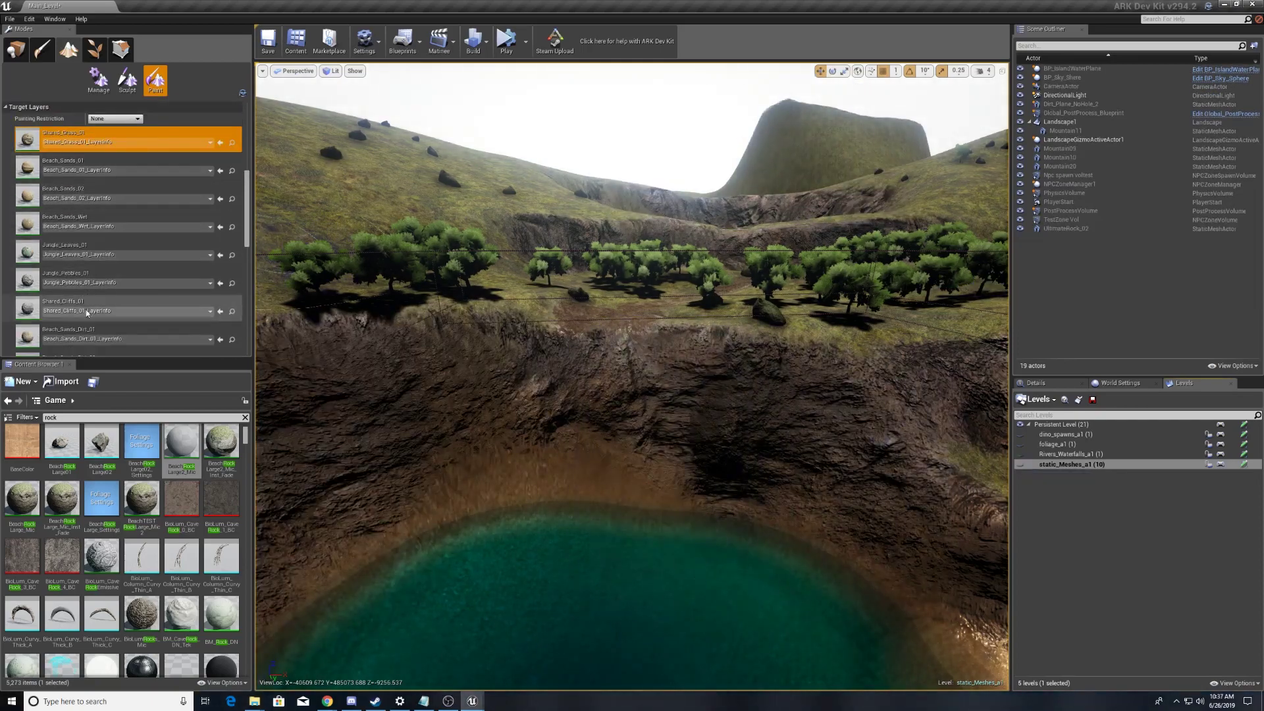
click(86, 297)
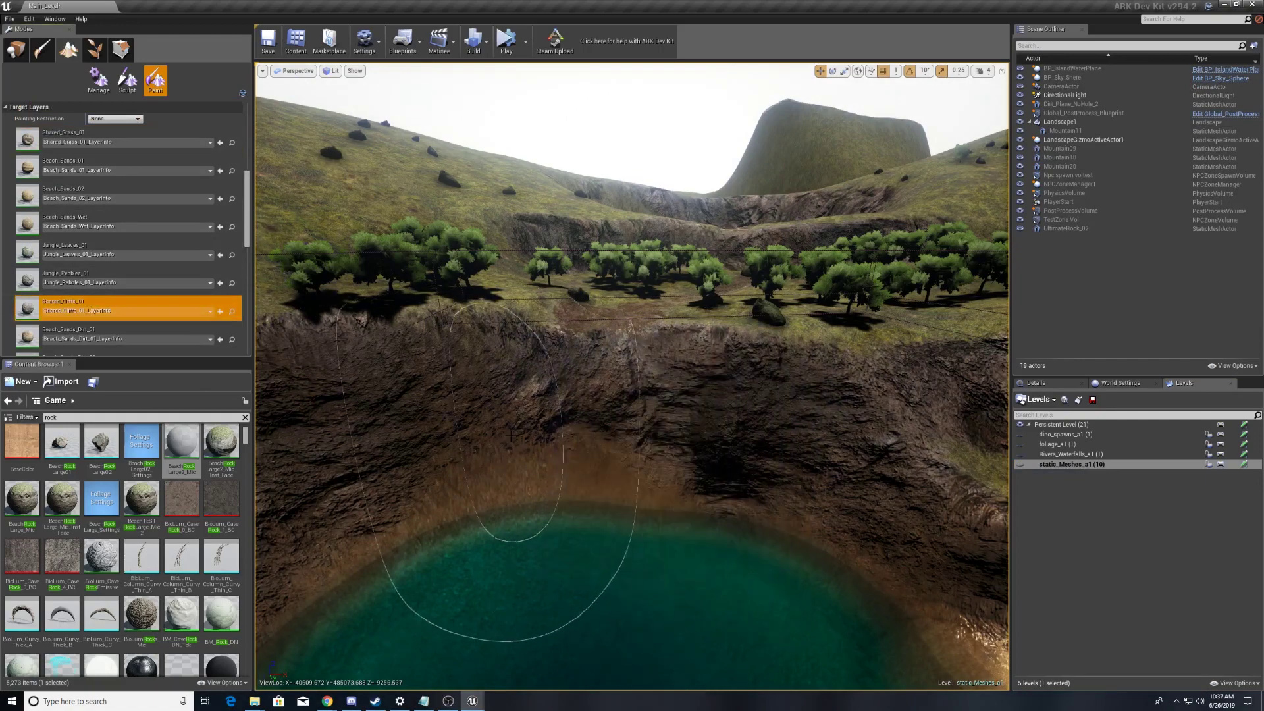
Reduce the brush size and paint Shared_Cliffs_01 over the sand along the foot of the cliff around the pool.
scroll(139, 155, up, 5)
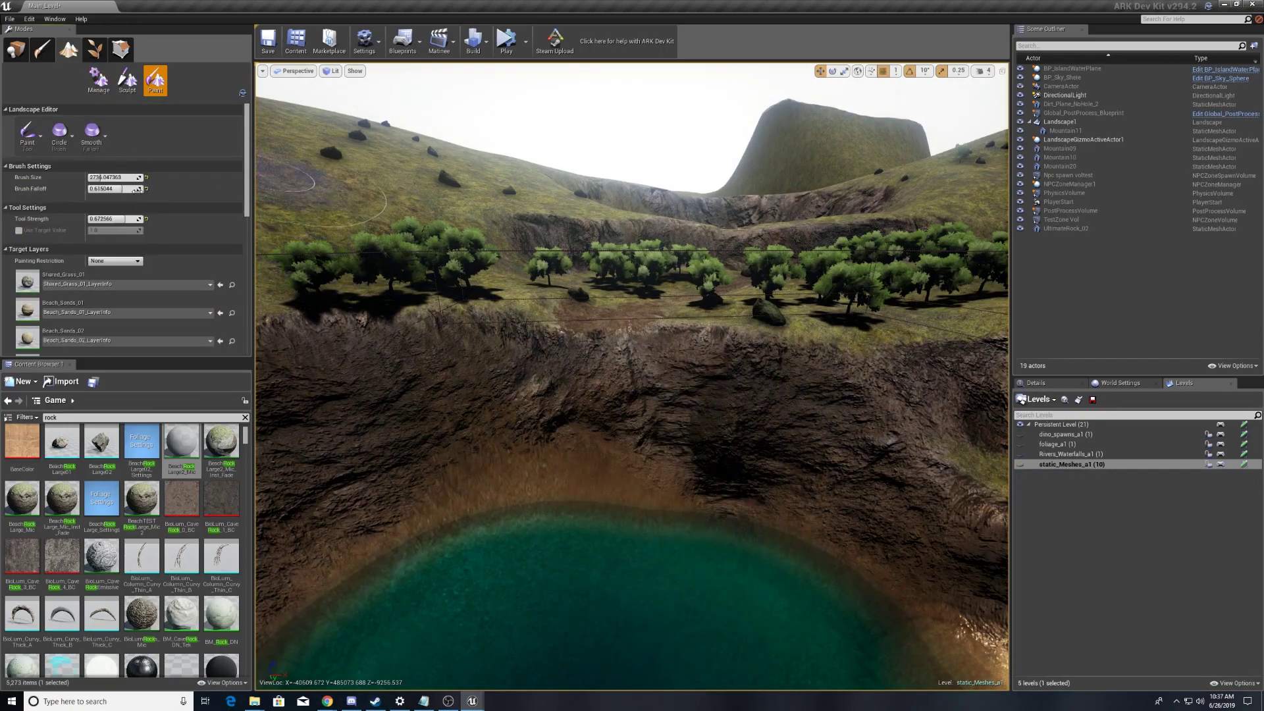
drag(104, 177, 93, 177)
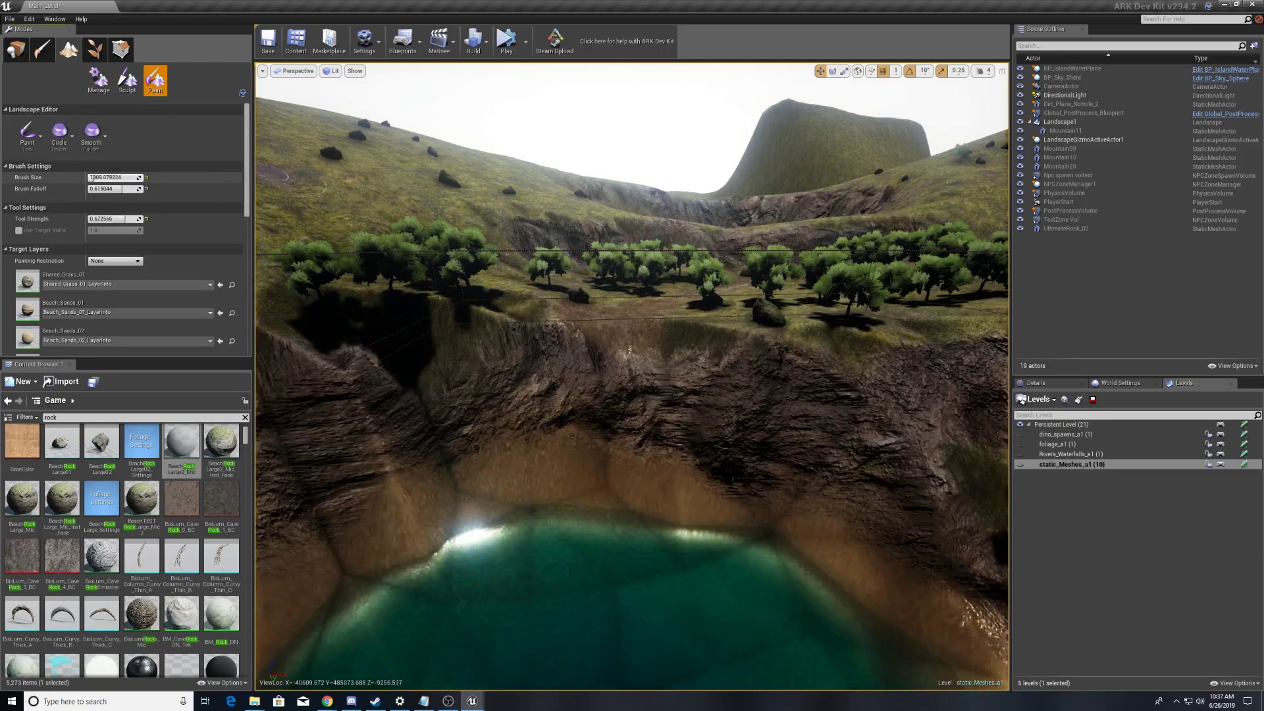
mouse_move(544, 448)
mouse_down()
mouse_move(528, 451)
mouse_move(626, 520)
mouse_move(599, 480)
mouse_move(757, 513)
mouse_move(764, 547)
mouse_move(705, 510)
mouse_move(553, 483)
mouse_move(417, 488)
mouse_move(395, 559)
mouse_move(333, 507)
mouse_move(503, 449)
mouse_up()
right_drag(504, 450, 349, 480)
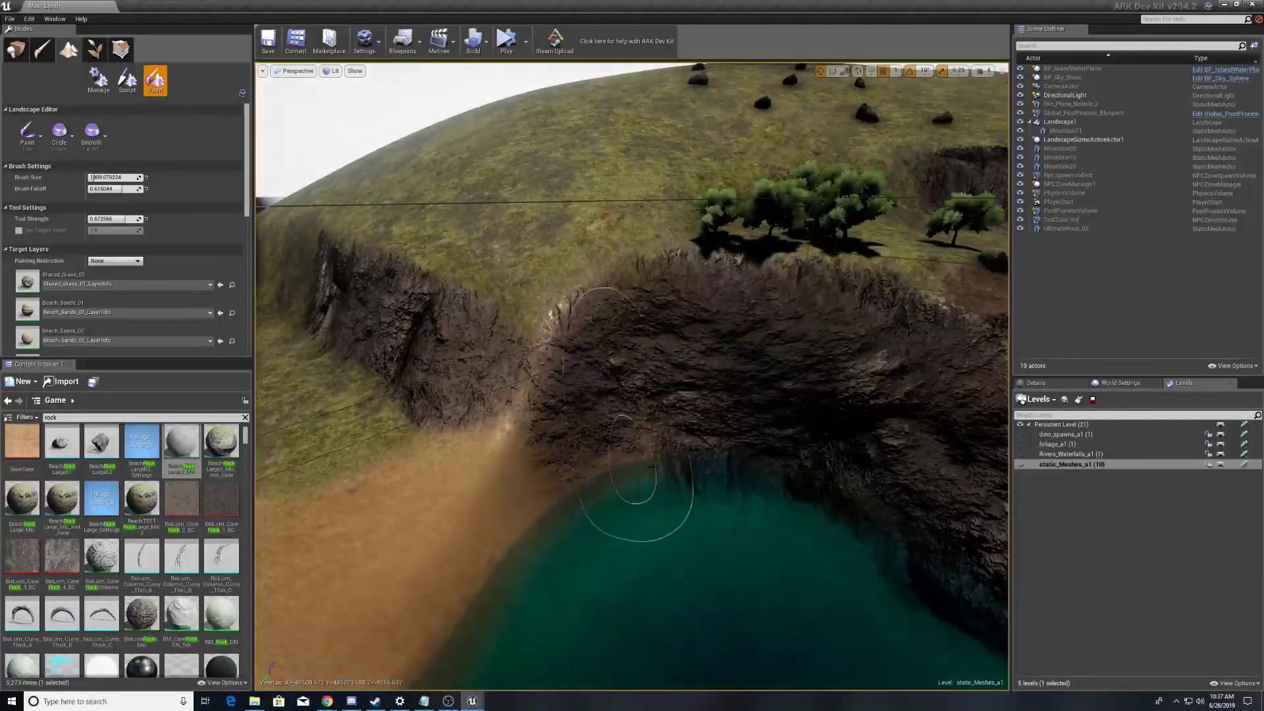
drag(640, 494, 597, 428)
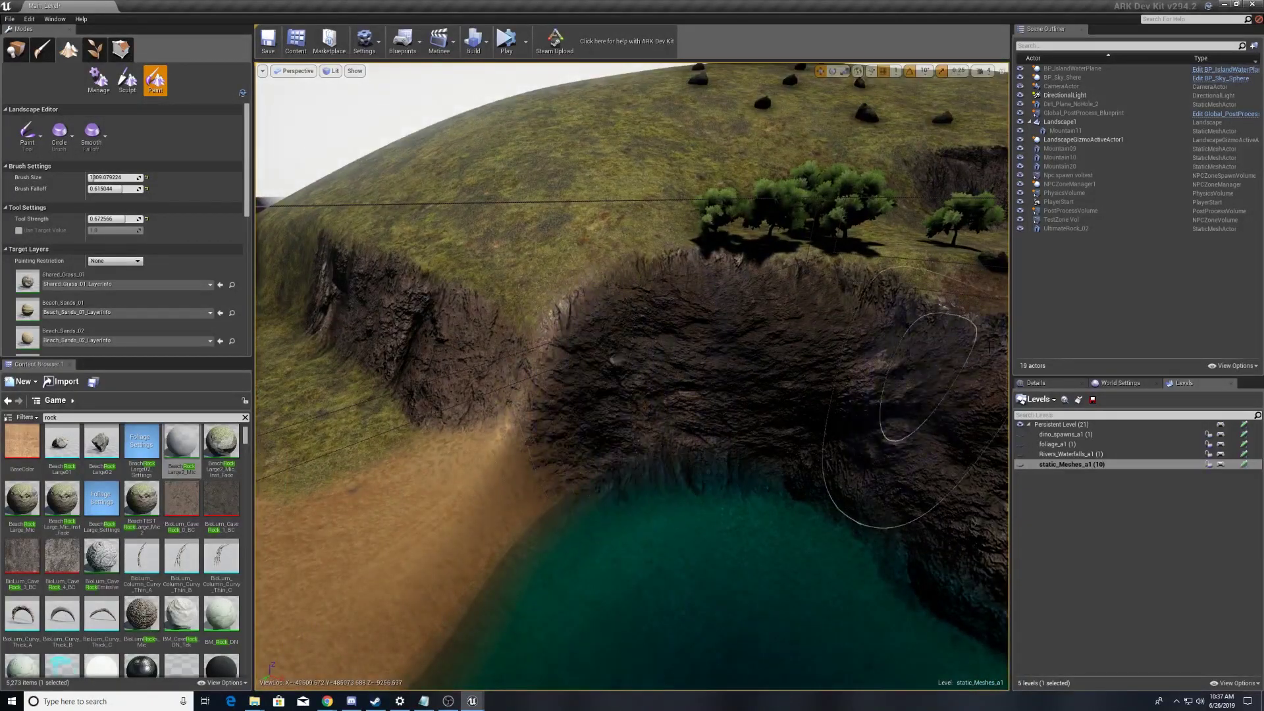
Show the static_Meshes_a1 level and paint Shared_Cliffs_01 at the waterline in the gap between the basalt cliffs.
click(1021, 465)
right_drag(690, 480, 738, 579)
mouse_move(731, 369)
right_down()
mouse_move(665, 332)
mouse_move(658, 264)
right_up()
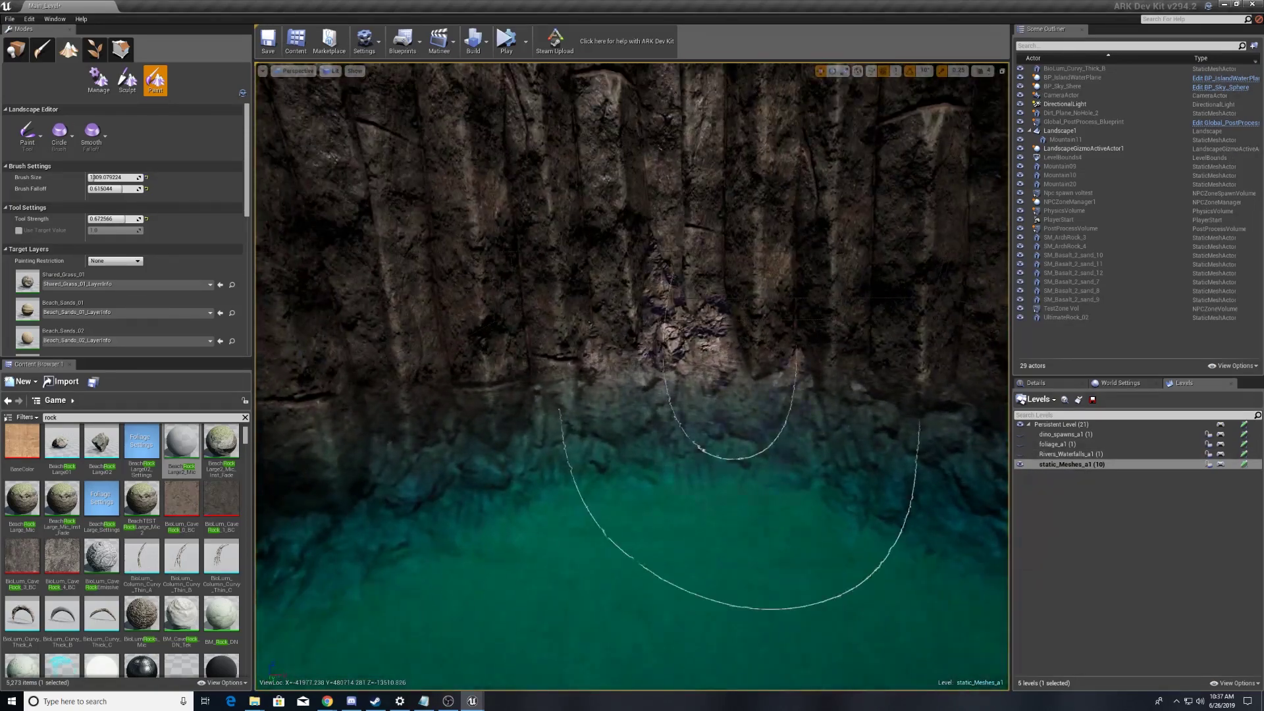
click(730, 368)
drag(730, 369, 627, 349)
Hide and show the static_Meshes_a1 level again to compare the painted pool edge with and without the meshes.
mouse_move(626, 349)
right_down()
mouse_move(546, 401)
mouse_move(447, 527)
mouse_move(500, 369)
mouse_move(520, 428)
mouse_move(605, 527)
mouse_move(579, 382)
mouse_move(636, 329)
right_up()
key(s)
key(a)
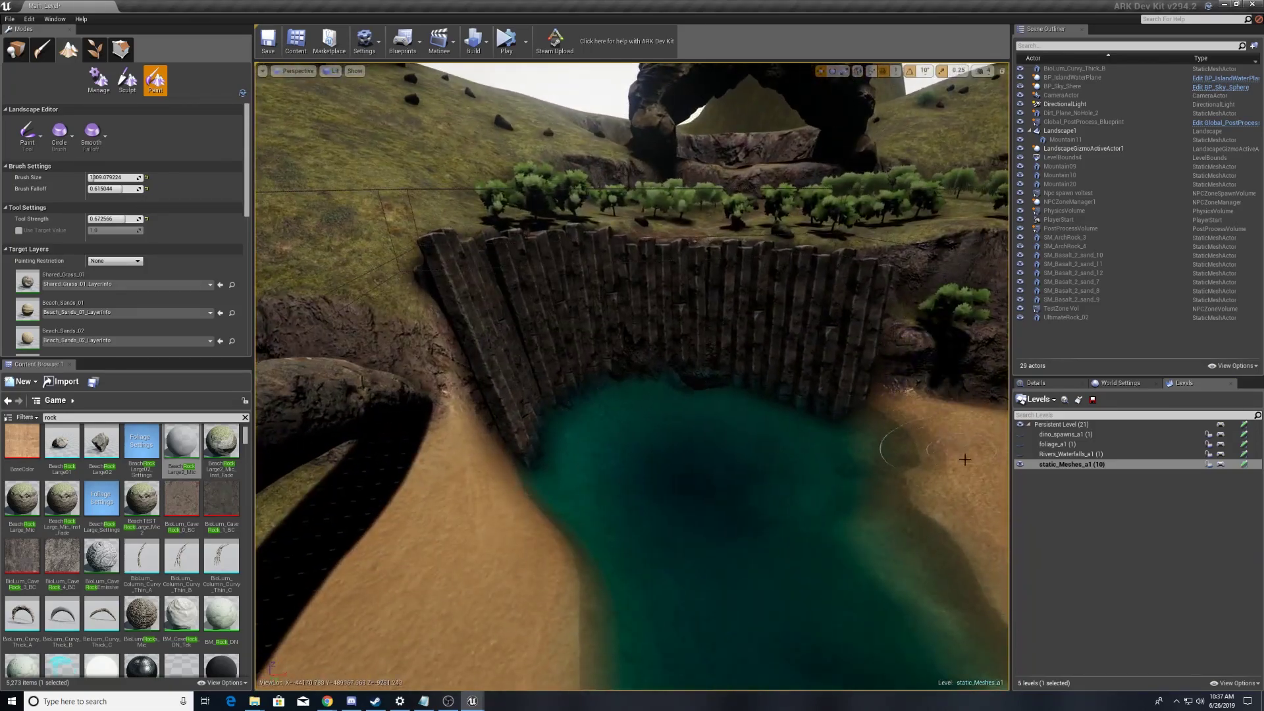
click(1020, 465)
click(1020, 465)
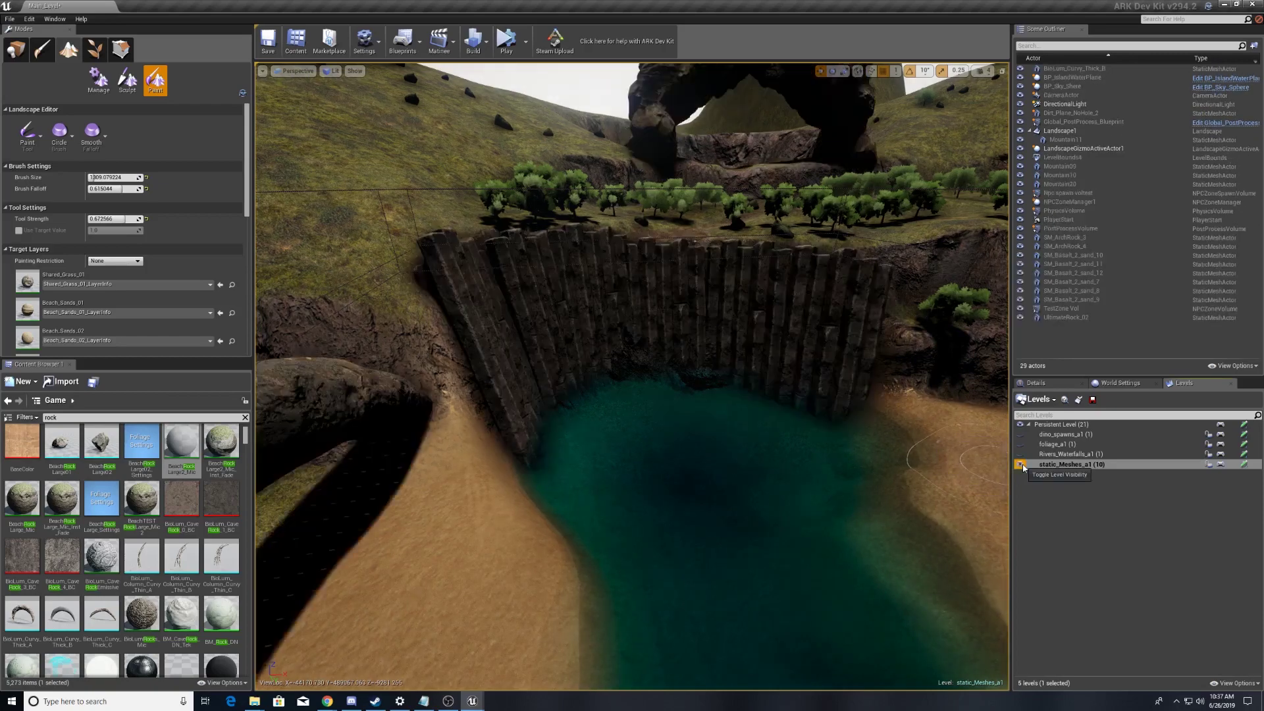
Toggle the static_Meshes_a1 level's visibility to compare the cliff, and leave the level hidden.
click(1020, 465)
click(1020, 465)
click(1021, 465)
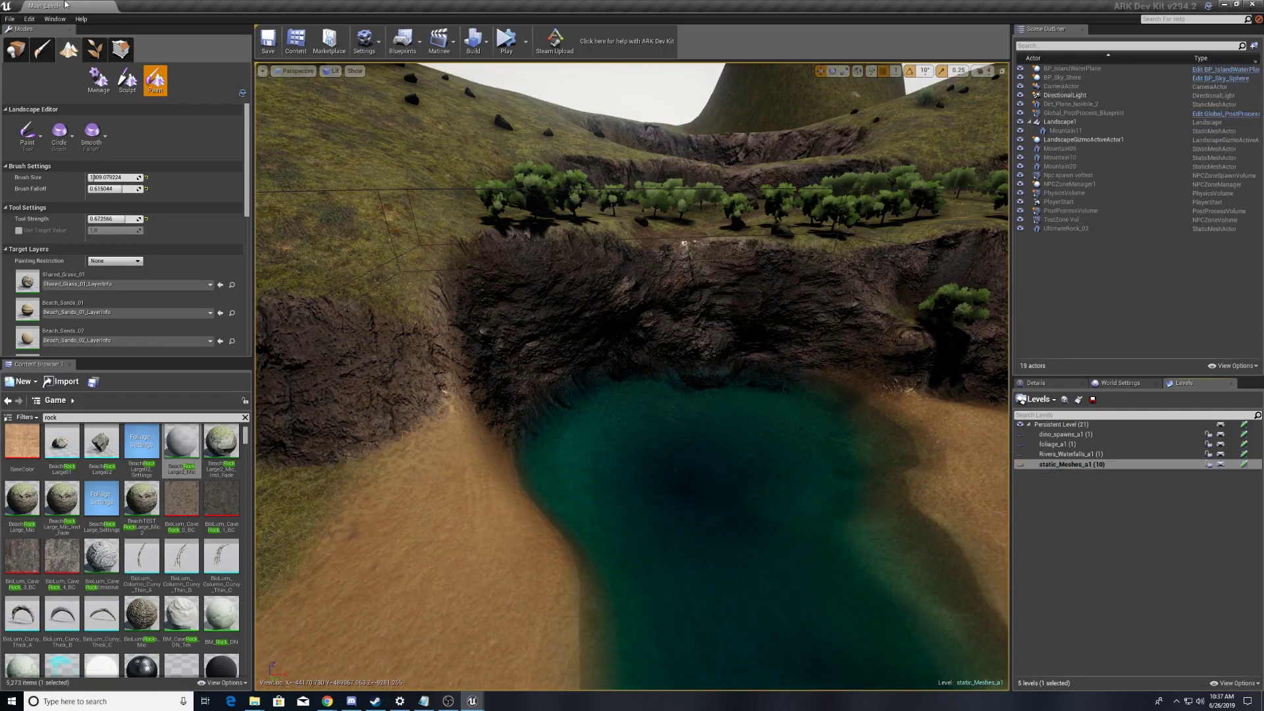
Switch to Foliage mode and make the Persistent Level the current level.
key(shift+4)
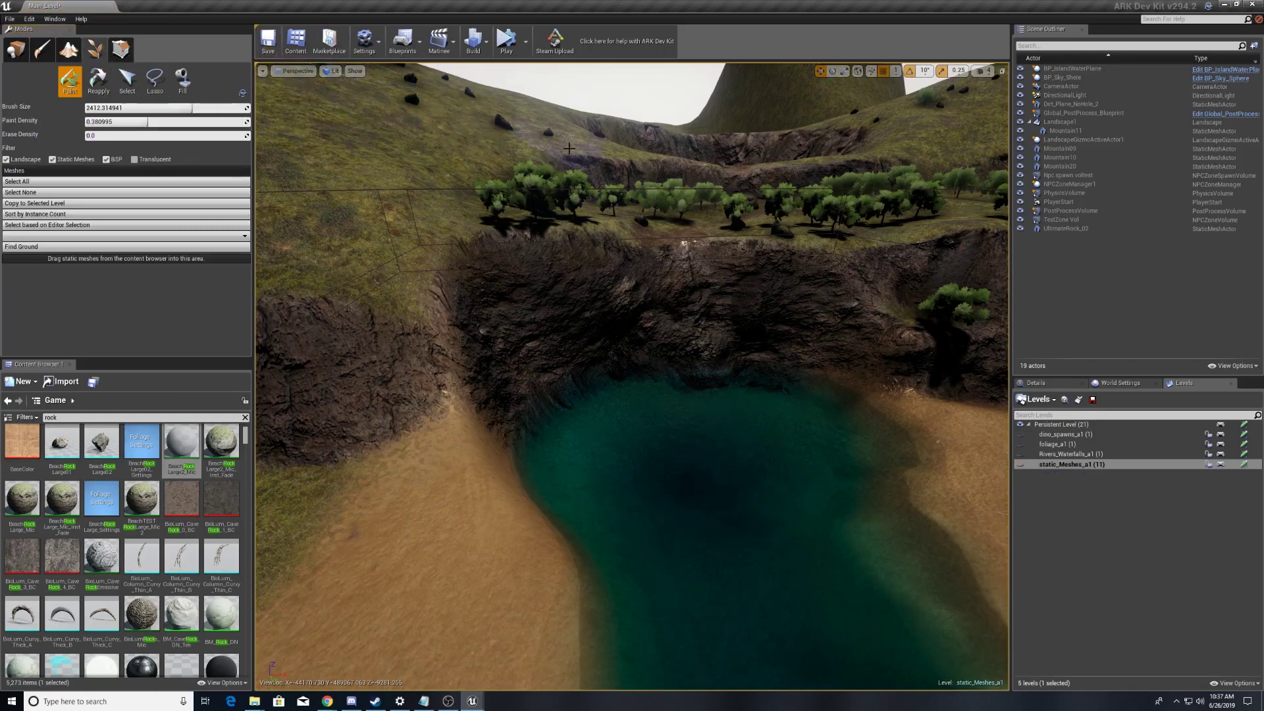
right_drag(774, 162, 770, 290)
key(s)
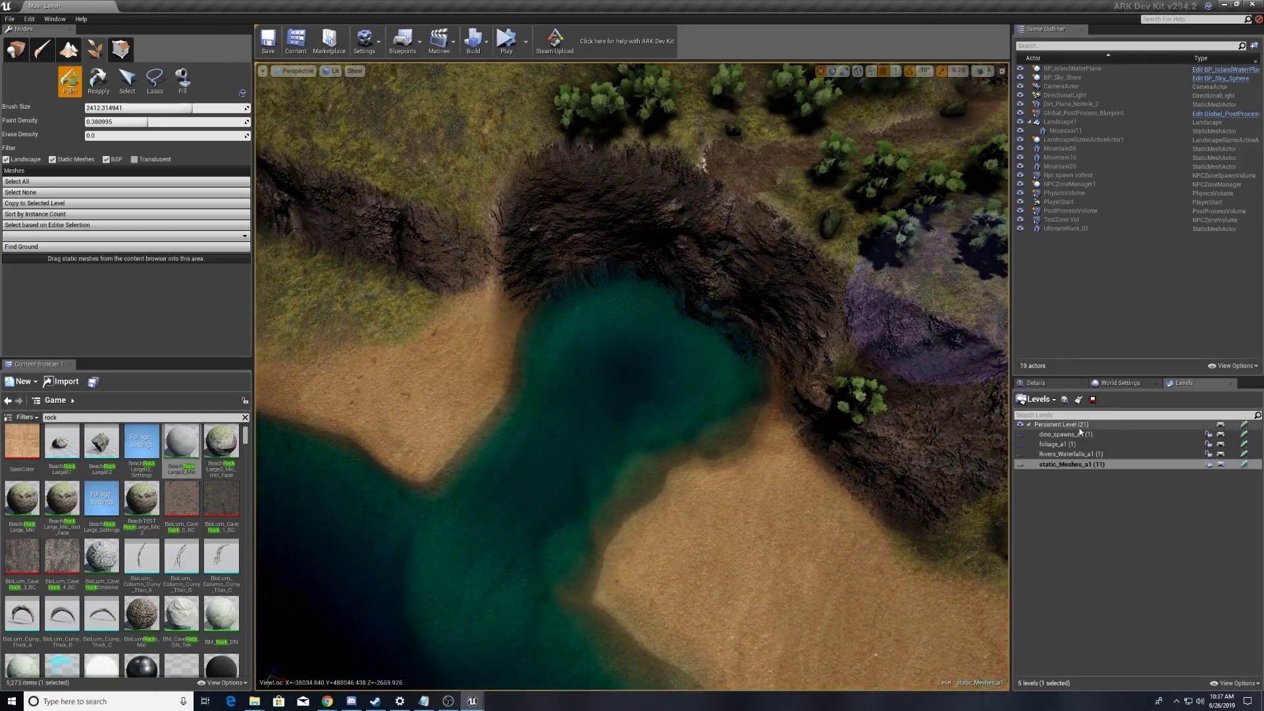
click(1079, 428)
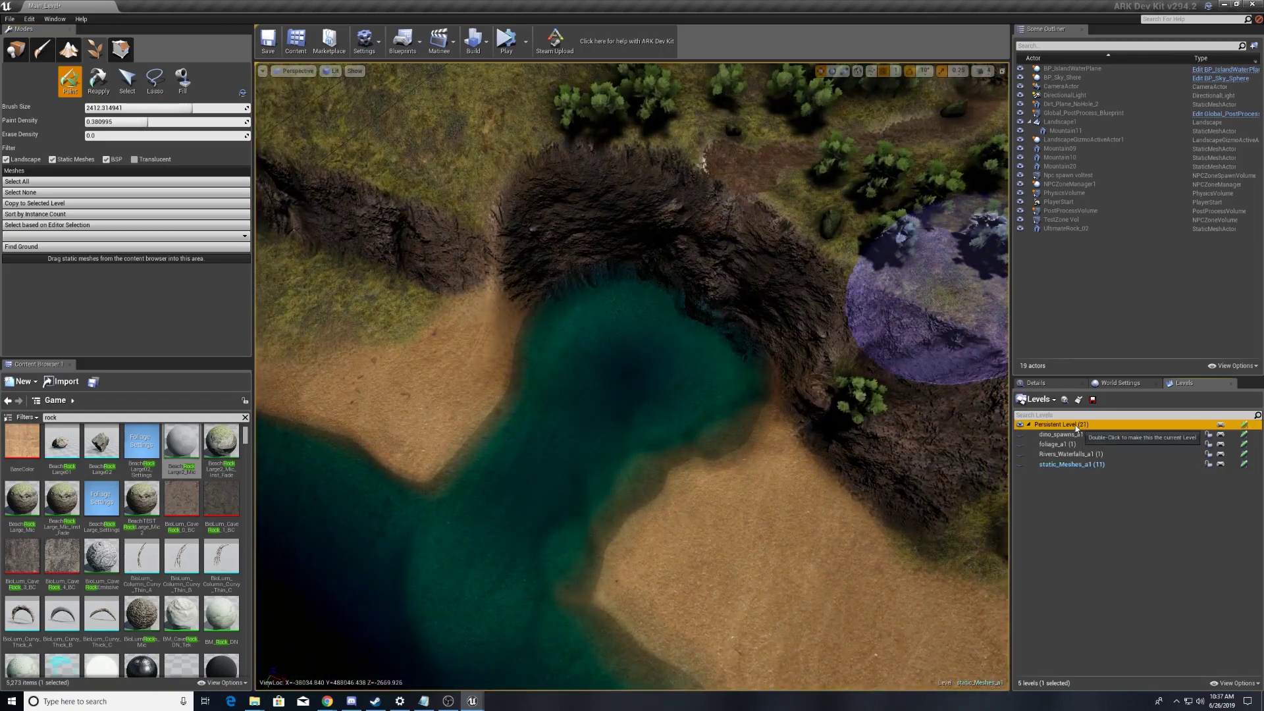
double_click(1077, 428)
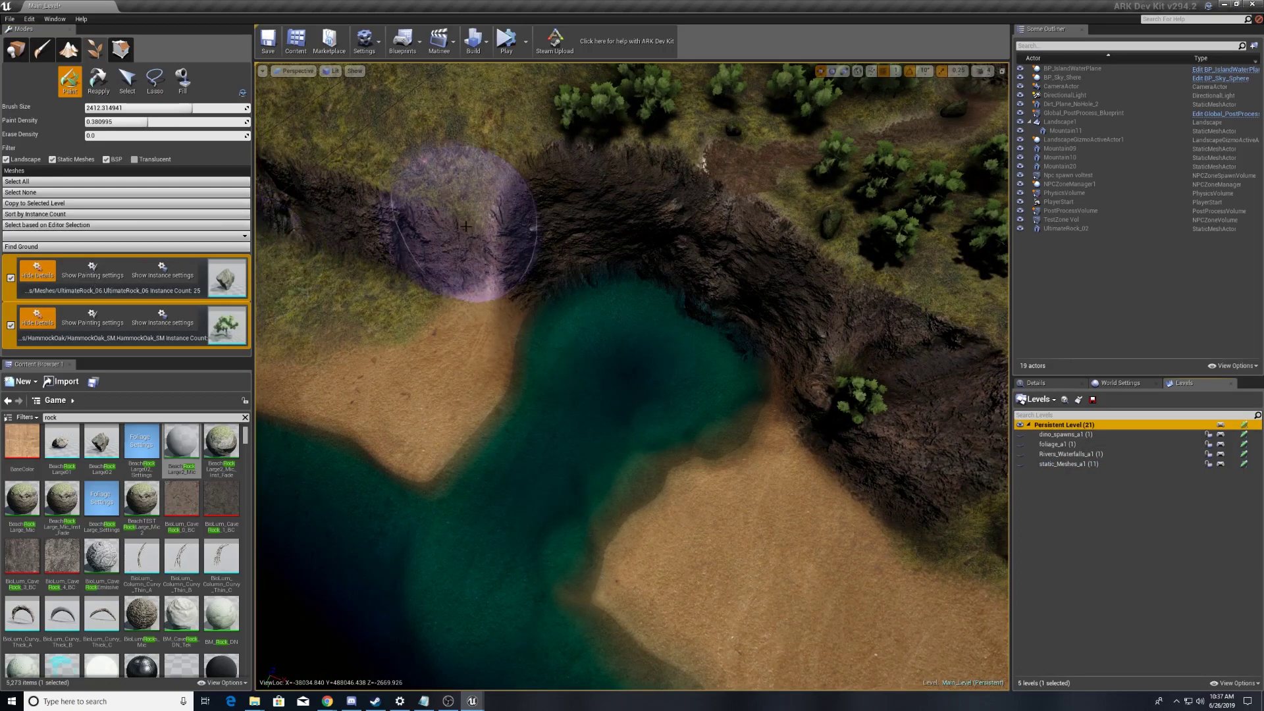
Lasso-select the HammockOak trees on the plateau above the pool and the rocks on the hill behind it.
right_drag(466, 226, 520, 99)
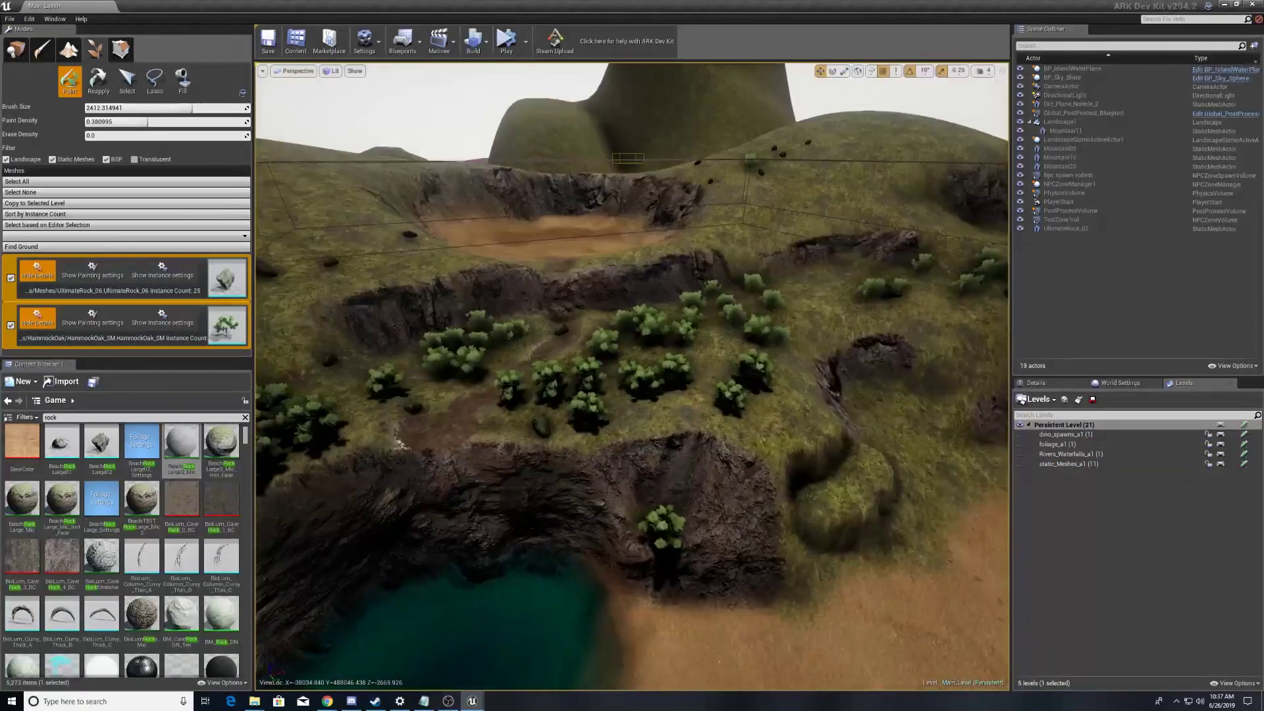
click(154, 80)
mouse_move(620, 325)
mouse_down()
mouse_move(737, 316)
mouse_move(547, 382)
mouse_move(655, 522)
mouse_move(960, 268)
mouse_up()
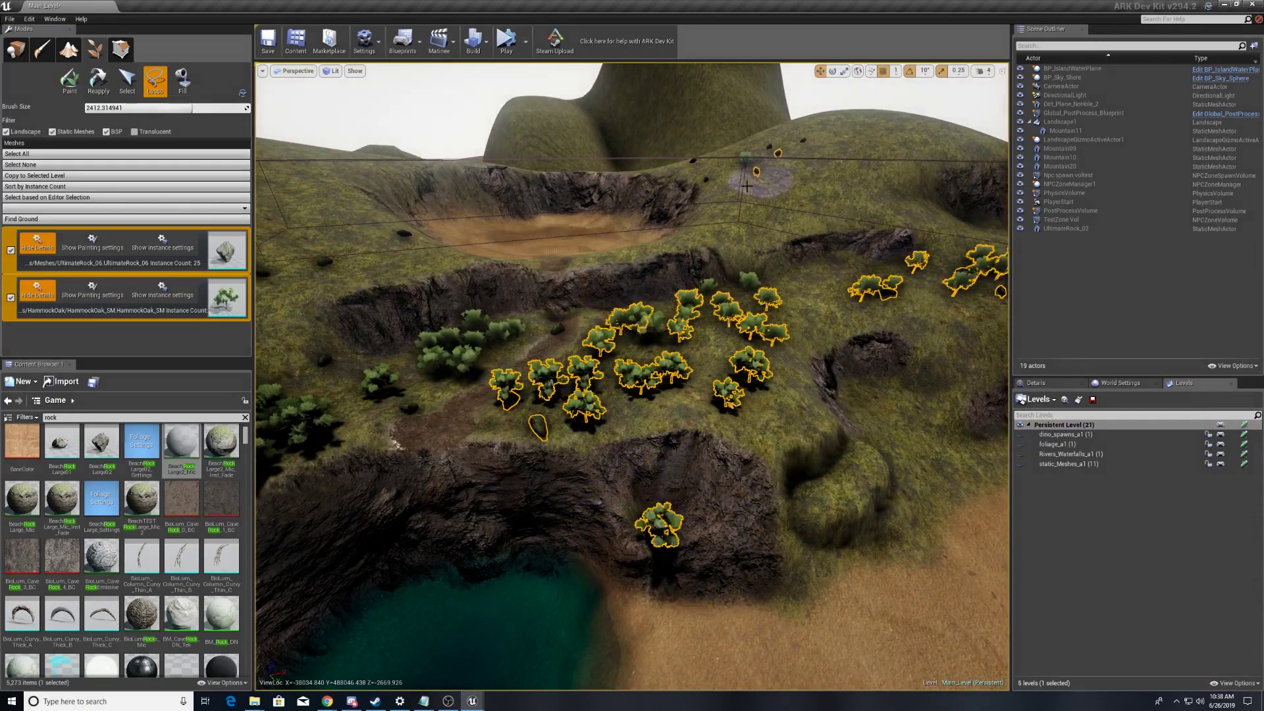
mouse_move(747, 186)
mouse_down()
mouse_move(757, 155)
mouse_move(709, 186)
mouse_up()
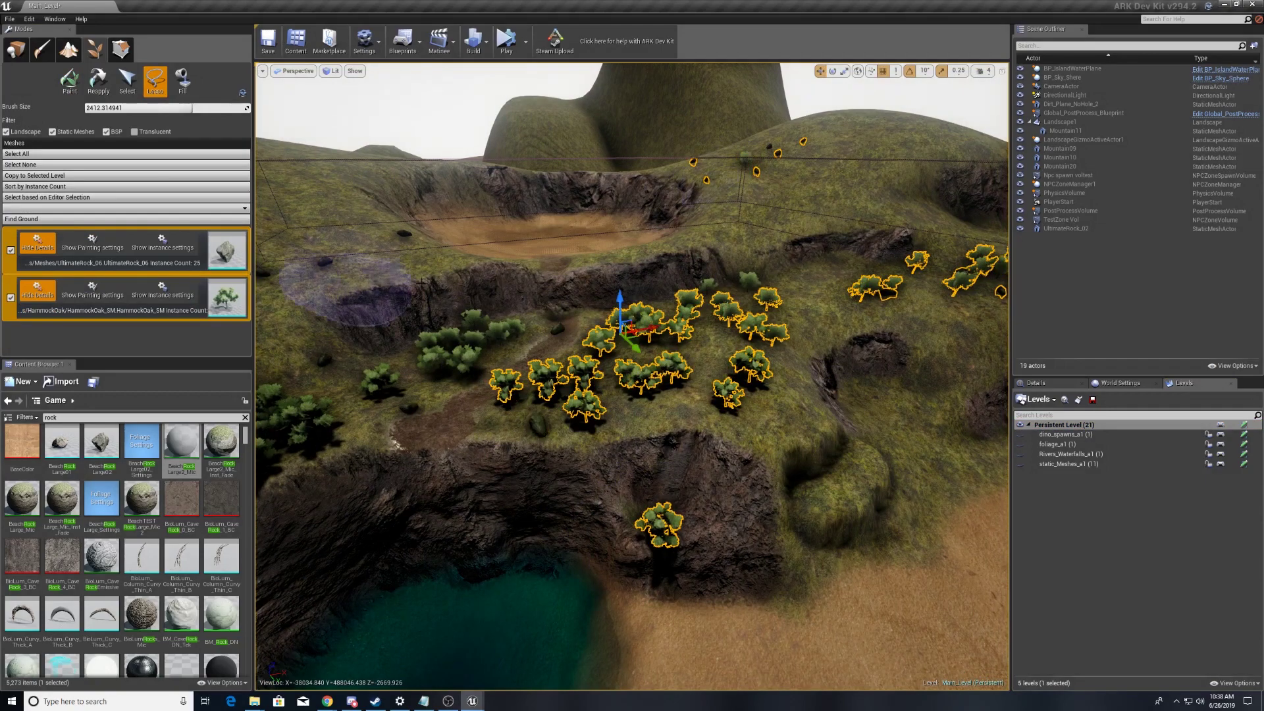
Select the whole foliage group in Place mode and examine how far its trees and rocks spread across the map.
click(17, 50)
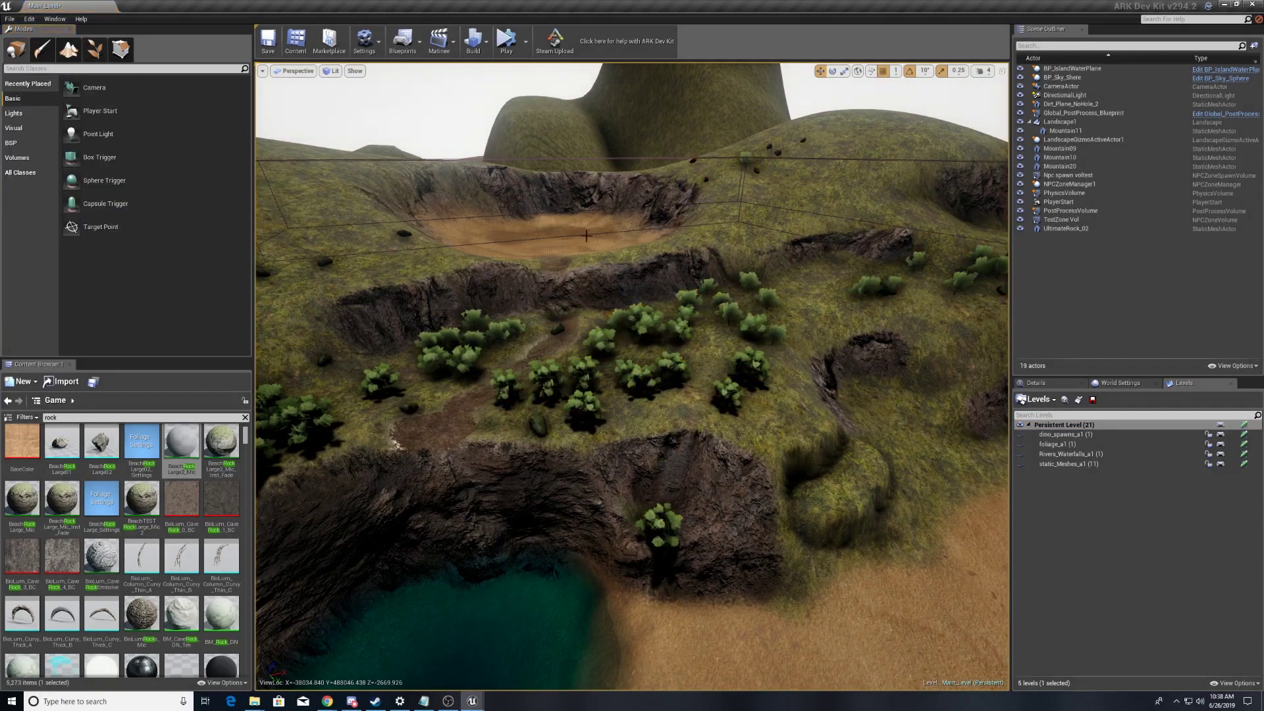
click(575, 364)
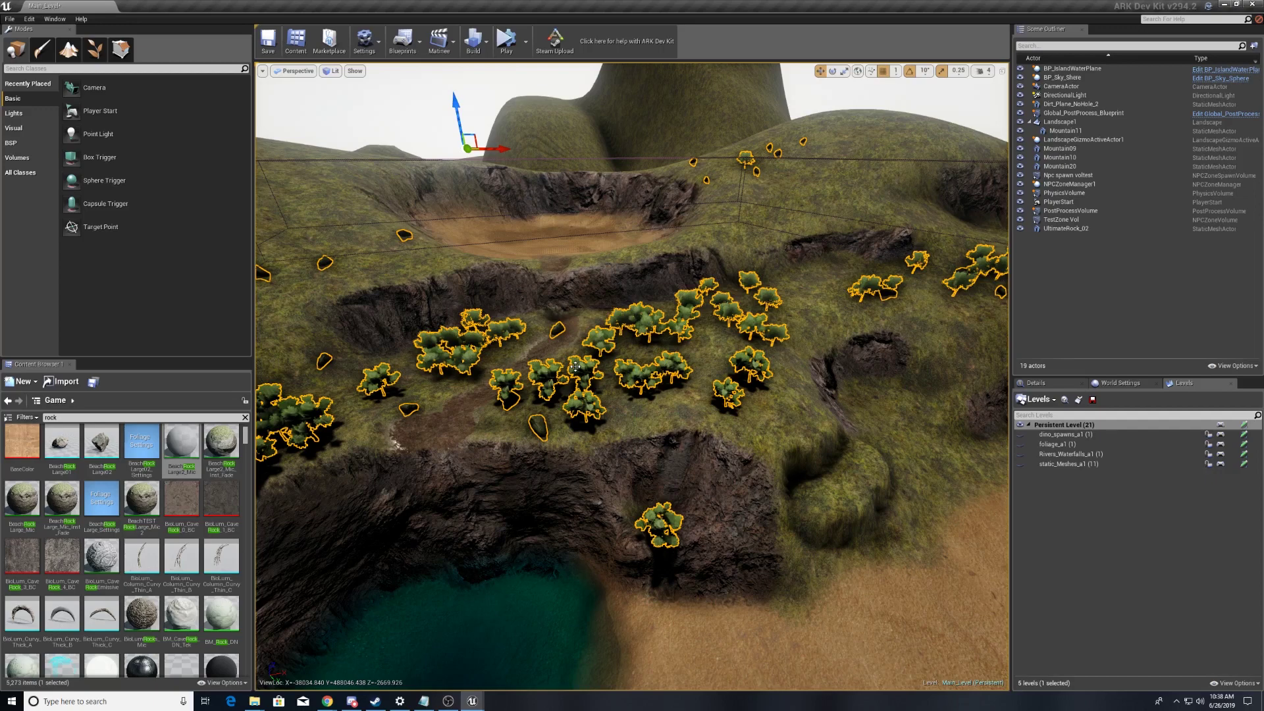
right_drag(632, 375, 688, 349)
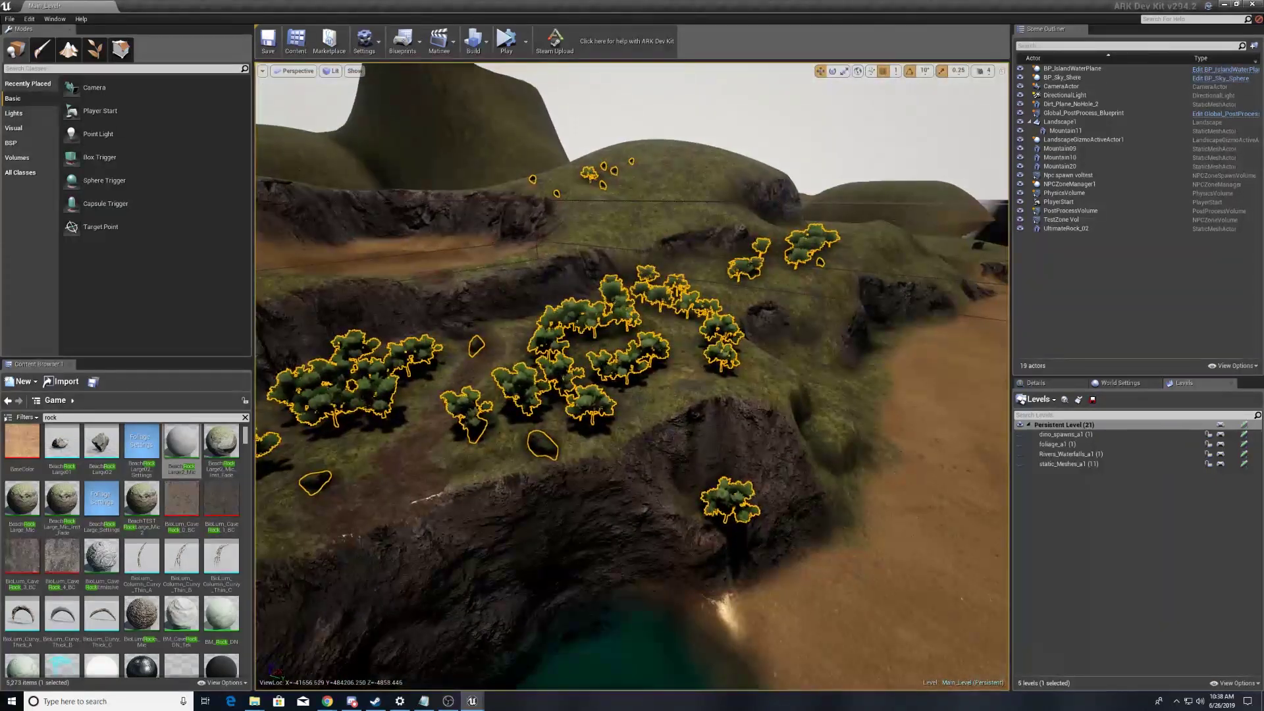
key(w)
right_drag(658, 192, 685, 105)
key(s)
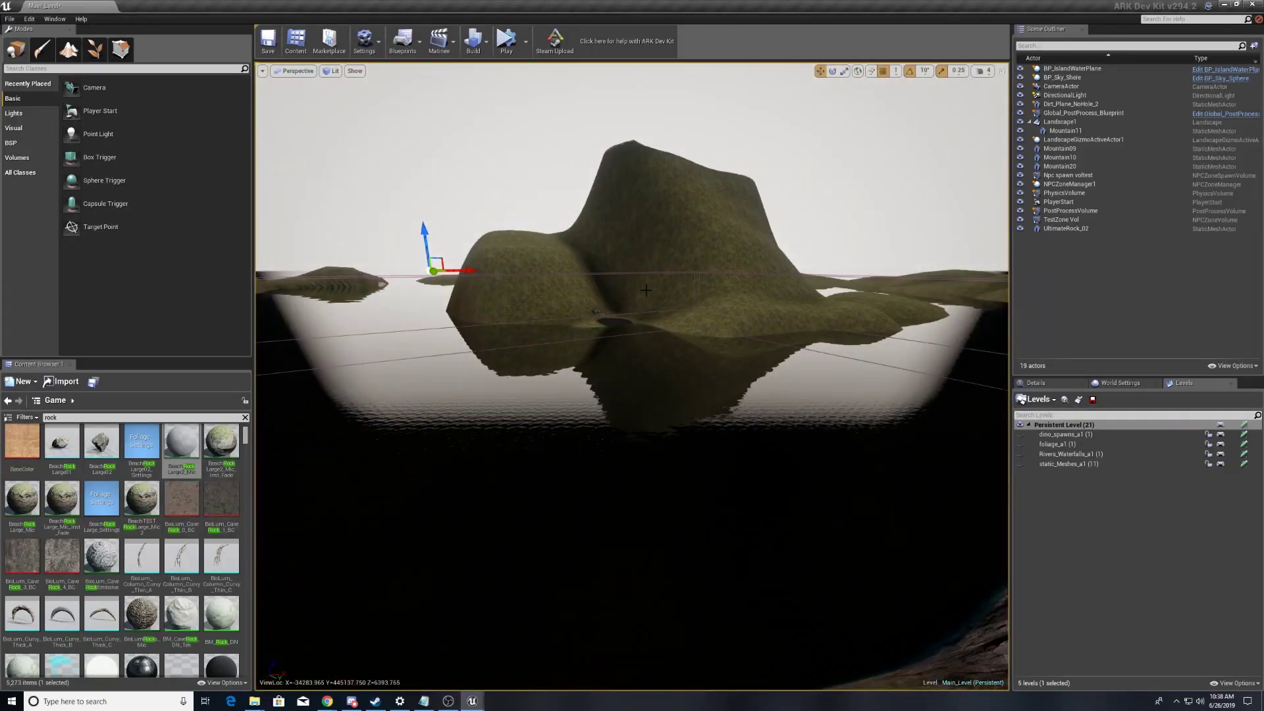
key(w)
right_drag(689, 207, 563, 170)
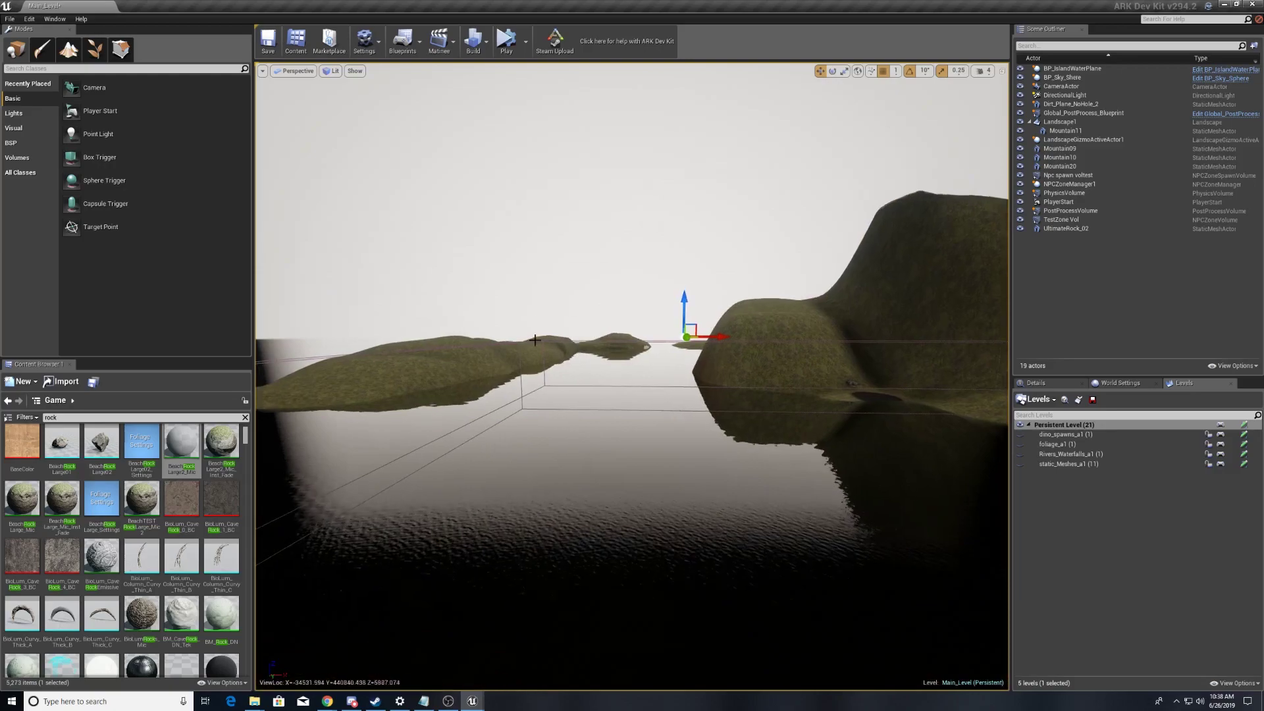
key(w)
right_drag(619, 308, 668, 500)
key(s)
right_drag(619, 385, 767, 324)
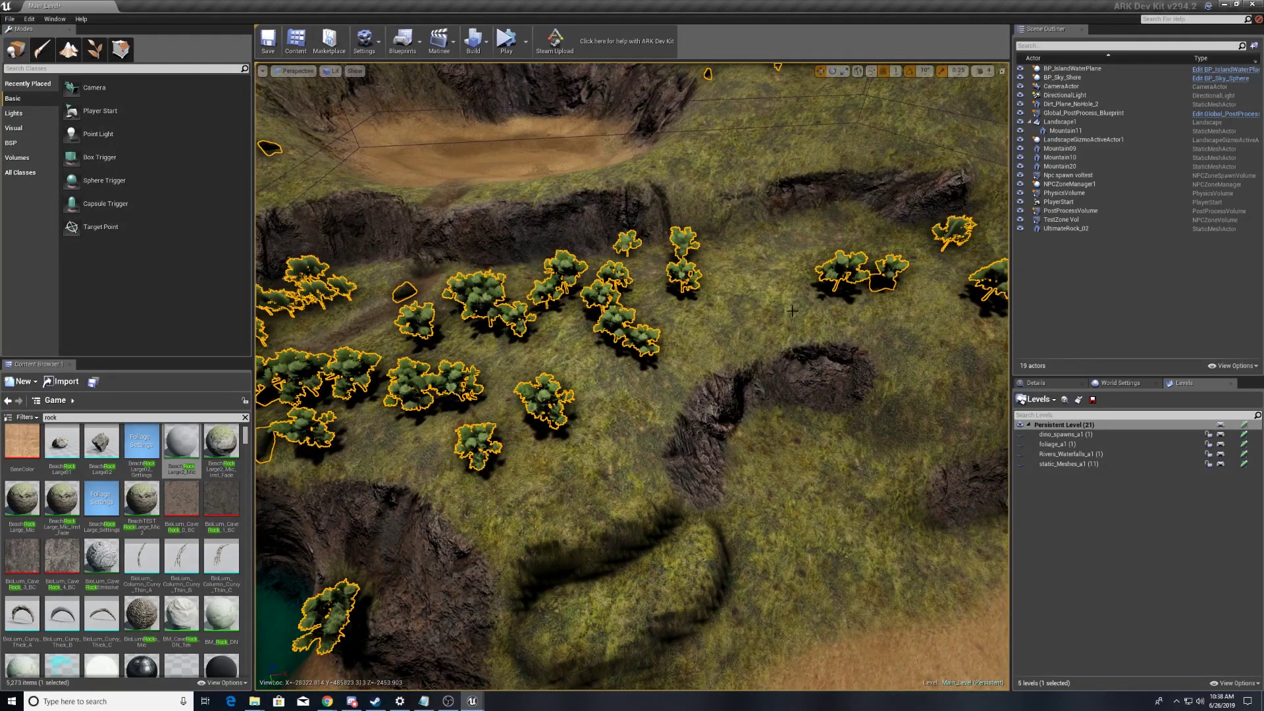
Return to Foliage mode and extend the lasso selection over the plateau trees and the rocks on the neighbouring hill.
click(93, 52)
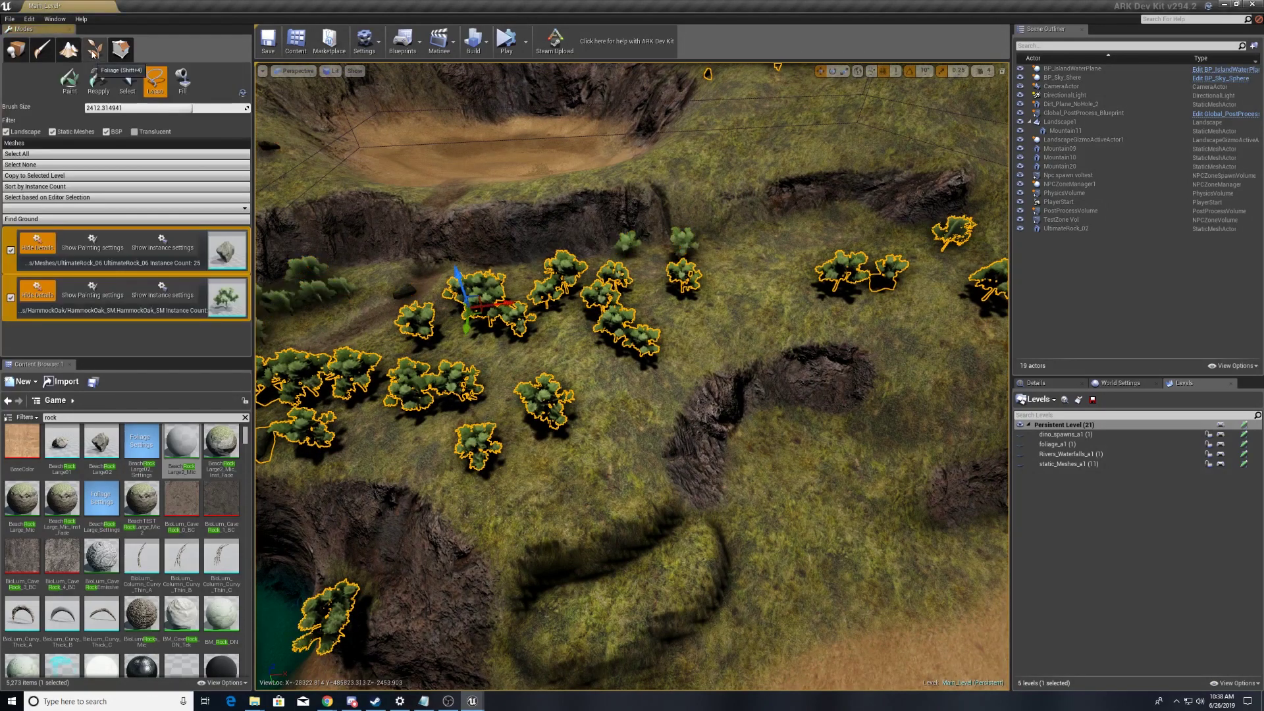
right_drag(711, 310, 619, 264)
key(w)
key(w)
key(e)
right_drag(786, 280, 786, 276)
key(s)
right_click(786, 275)
mouse_move(657, 353)
mouse_down()
mouse_move(567, 350)
mouse_move(604, 349)
mouse_move(539, 368)
mouse_up()
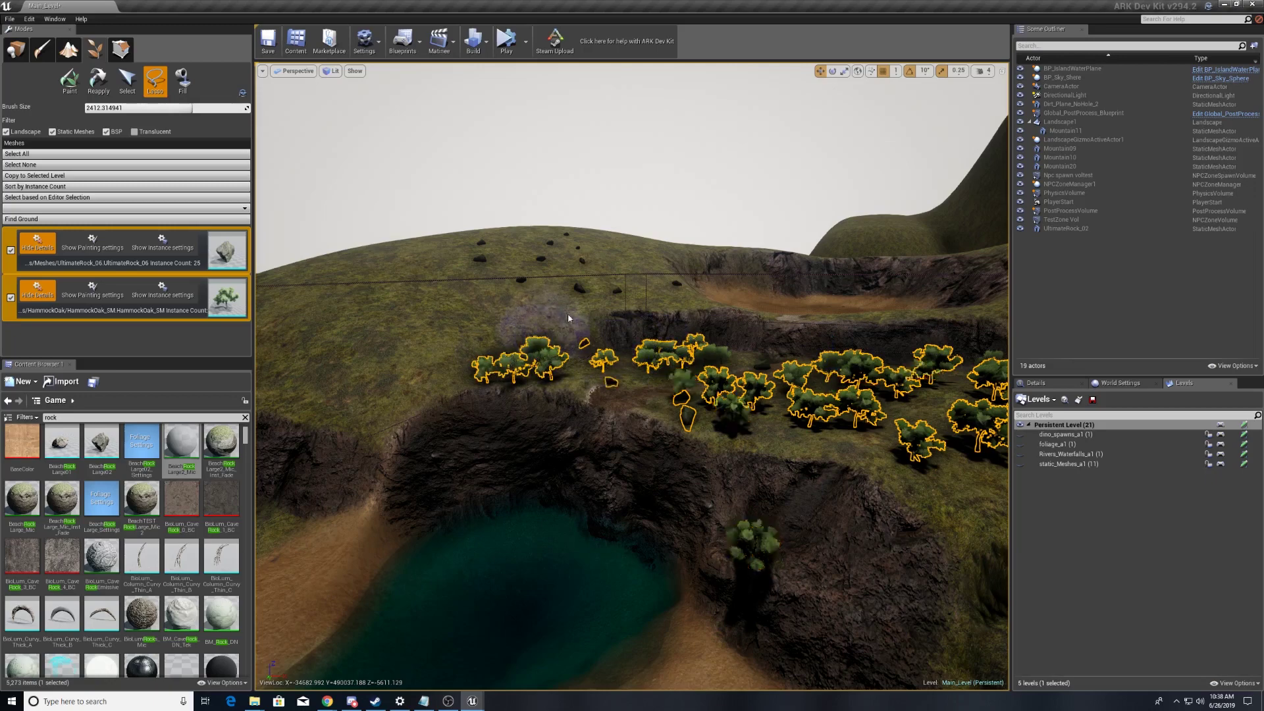
mouse_move(568, 318)
mouse_down()
mouse_move(685, 268)
mouse_move(480, 247)
mouse_move(507, 248)
mouse_up()
Add the lone cliff tree, hilltop rocks and missed plateau trees to the lasso selection, and check the hills for unselected instances.
mouse_move(508, 249)
right_down()
mouse_move(579, 296)
mouse_move(619, 279)
right_up()
drag(487, 451, 480, 446)
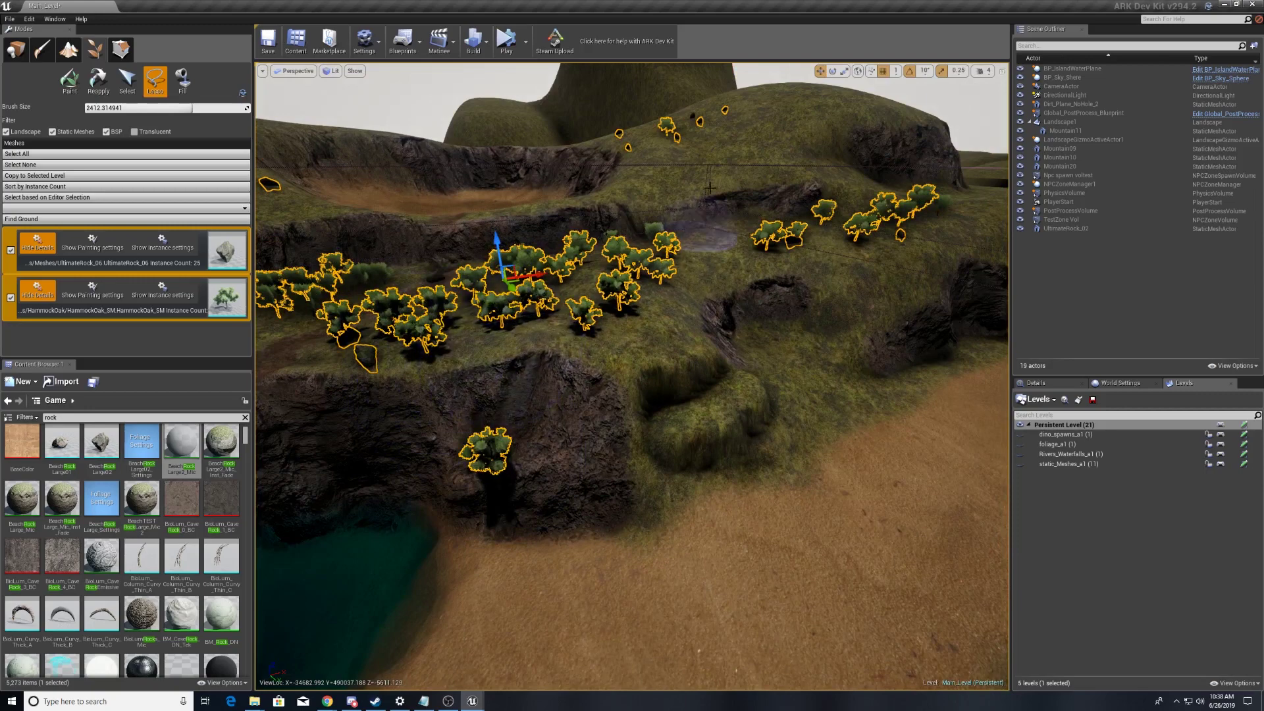
mouse_move(689, 126)
mouse_down()
mouse_move(672, 115)
mouse_move(796, 134)
mouse_up()
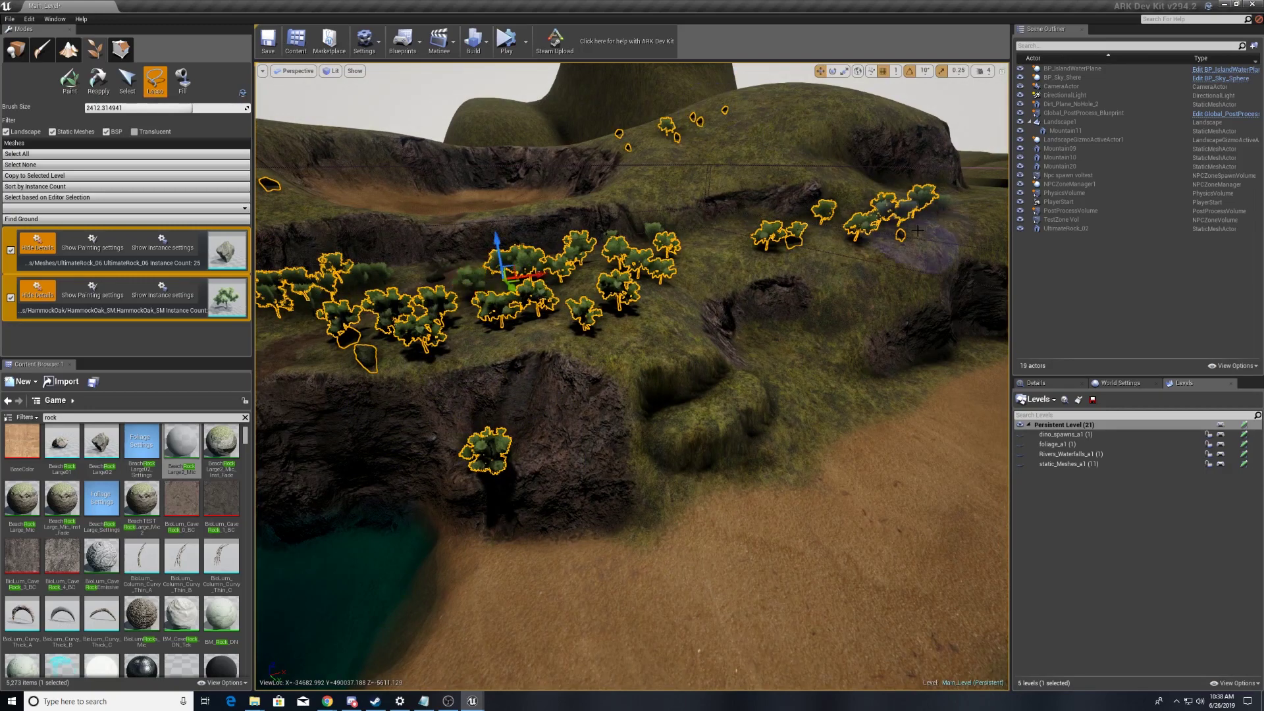
mouse_move(917, 230)
mouse_down()
mouse_move(954, 211)
mouse_move(704, 270)
mouse_move(655, 234)
mouse_move(380, 303)
mouse_up()
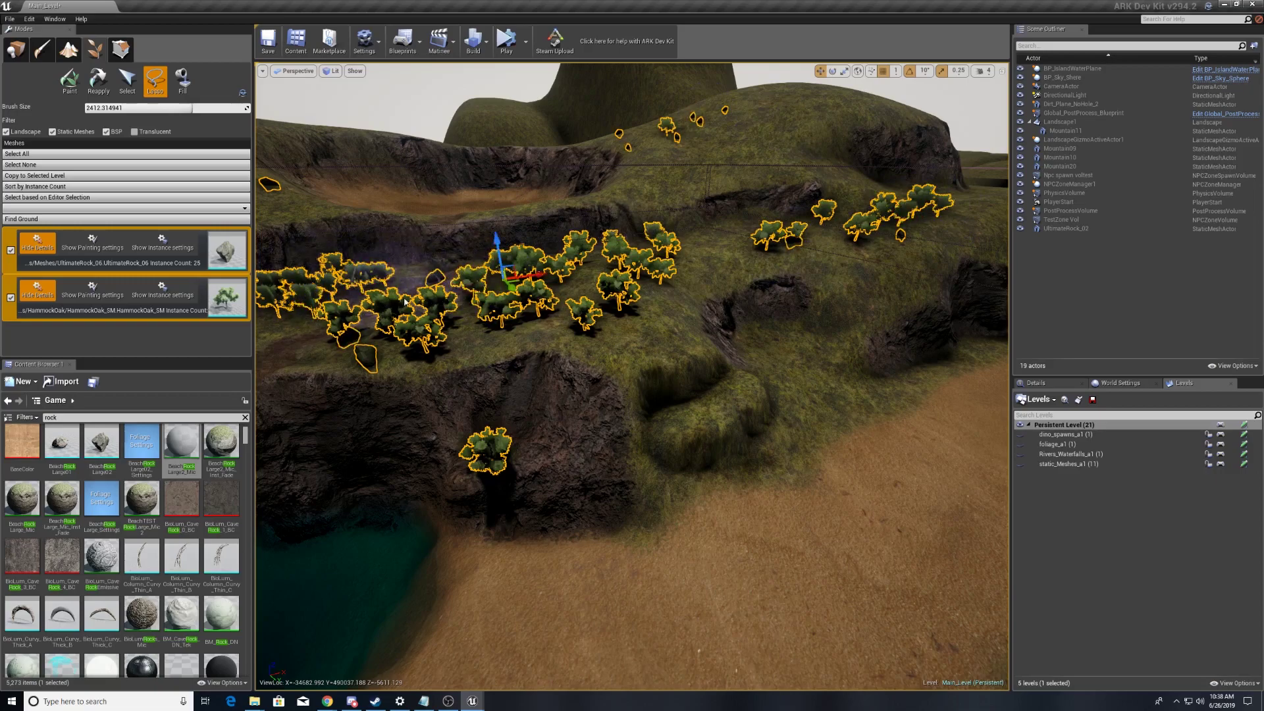
right_drag(406, 302, 522, 449)
key(s)
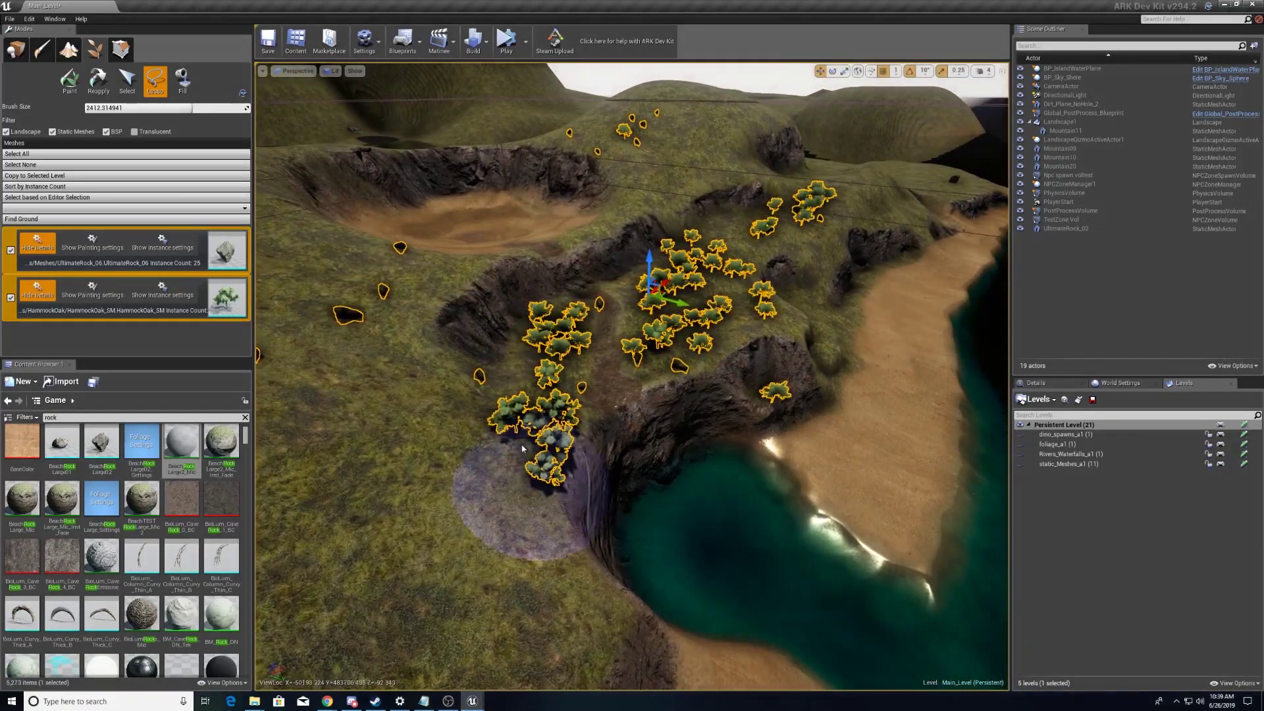
right_drag(425, 375, 598, 227)
key(d)
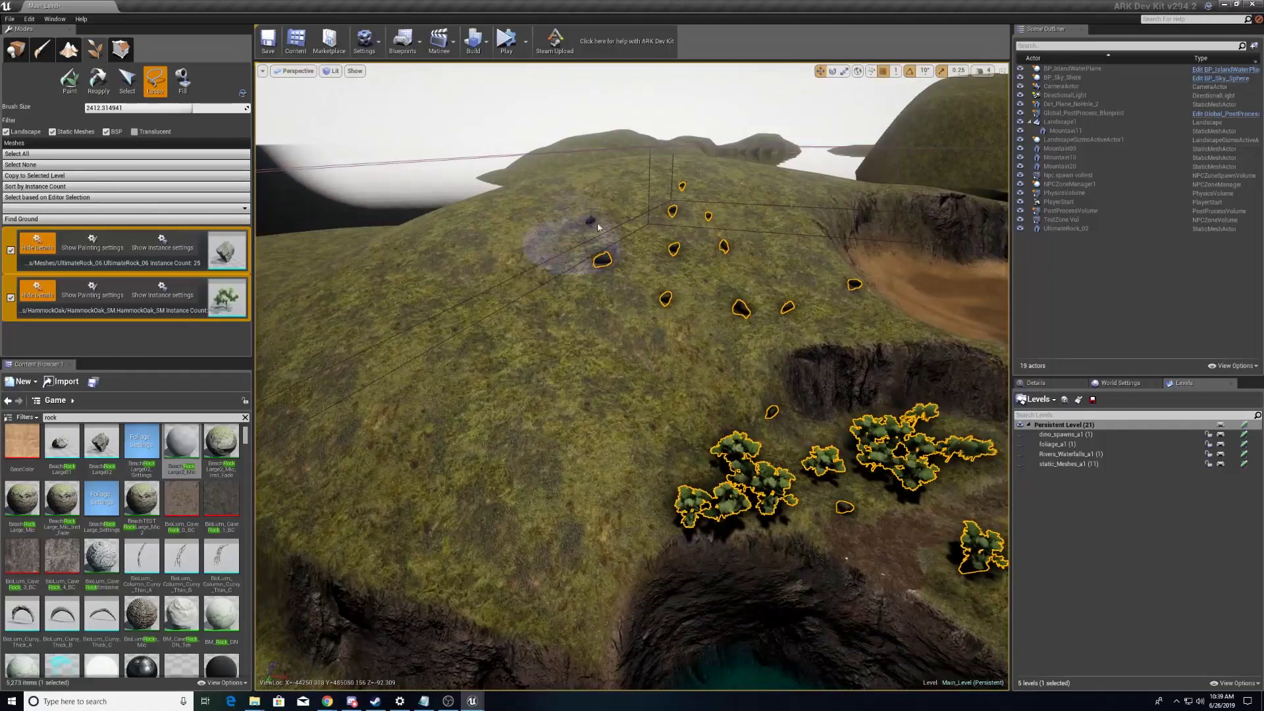
right_drag(691, 257, 817, 349)
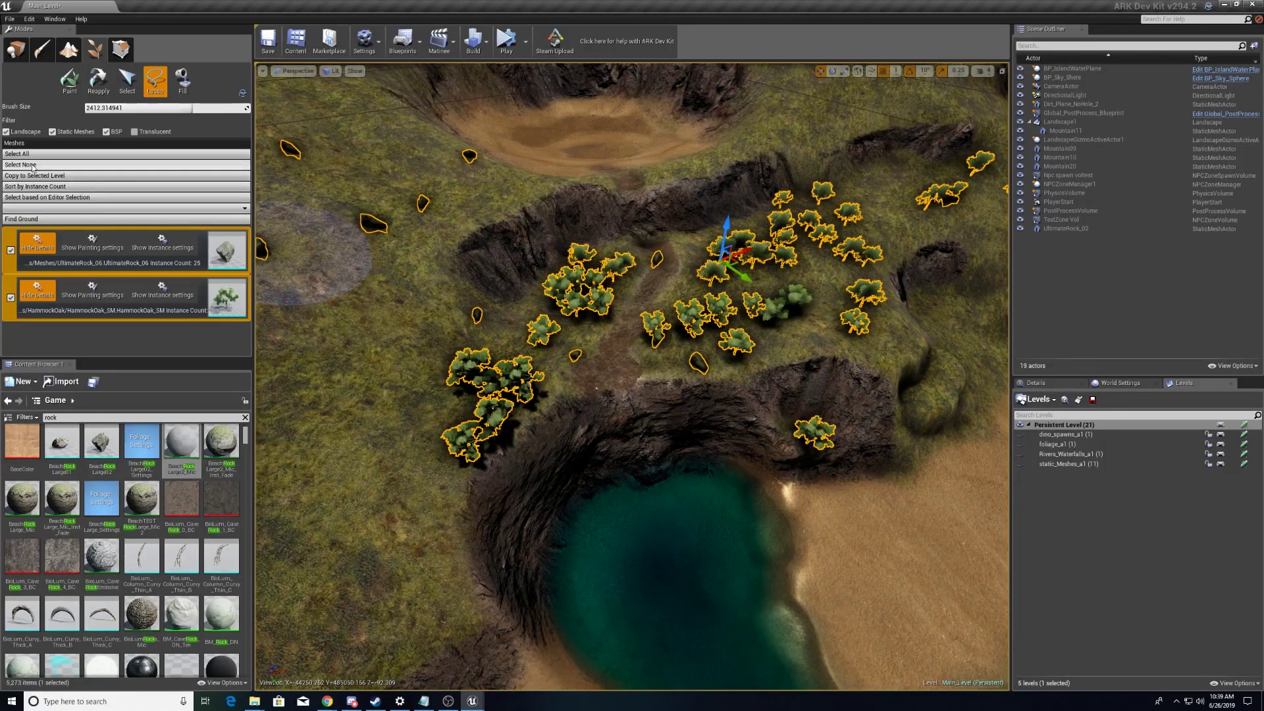
Copy the selected UltimateRock_06 and HammockOak_SM foliage types from Main_Level to the foliage_a1 level.
click(54, 208)
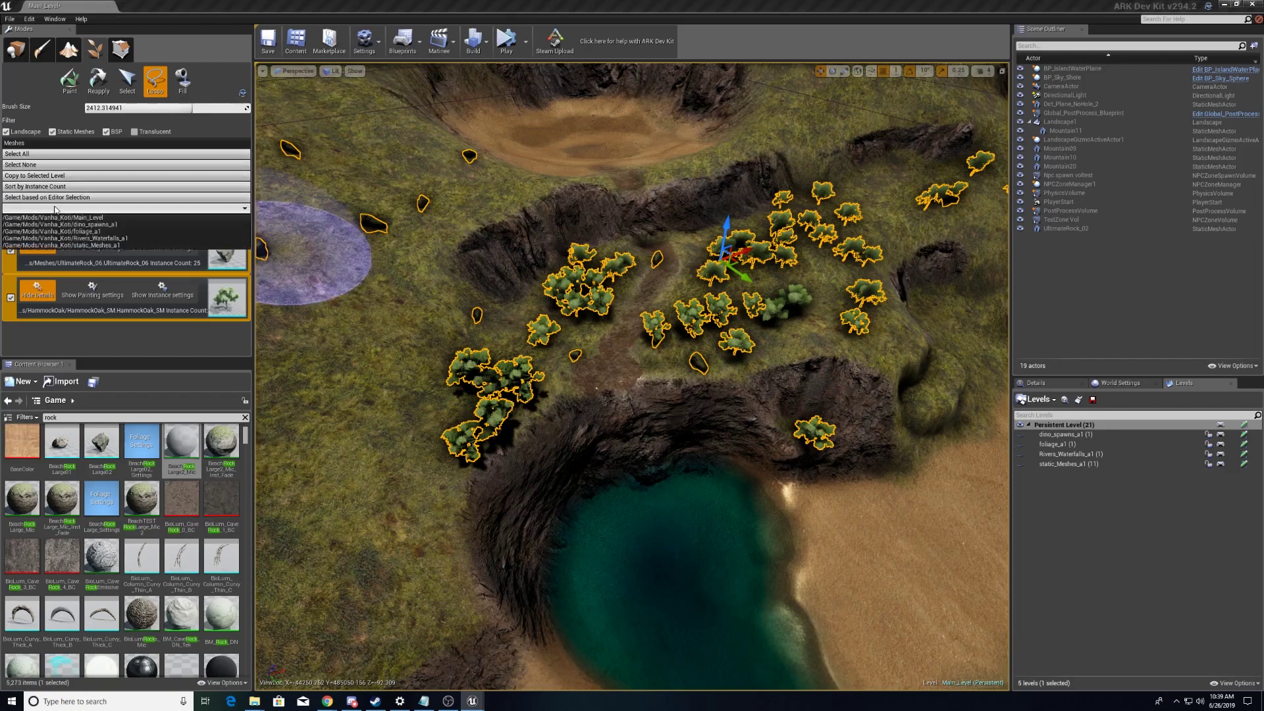
click(125, 231)
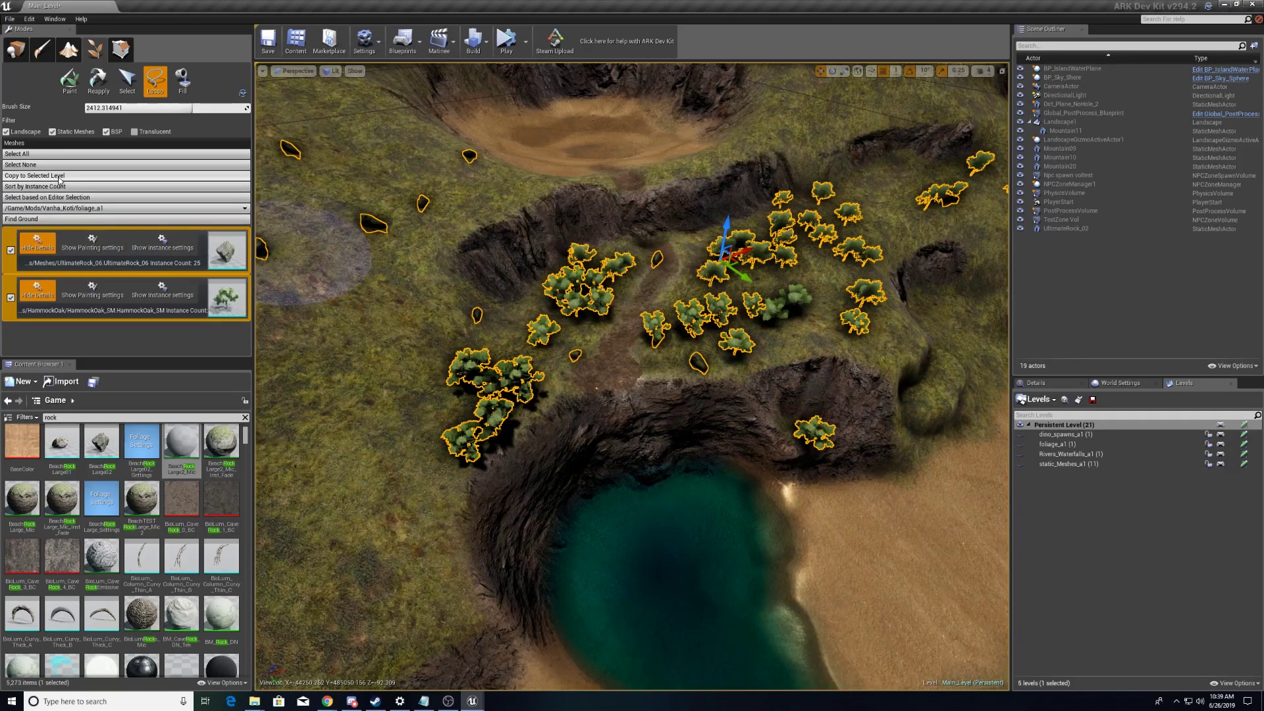
click(61, 177)
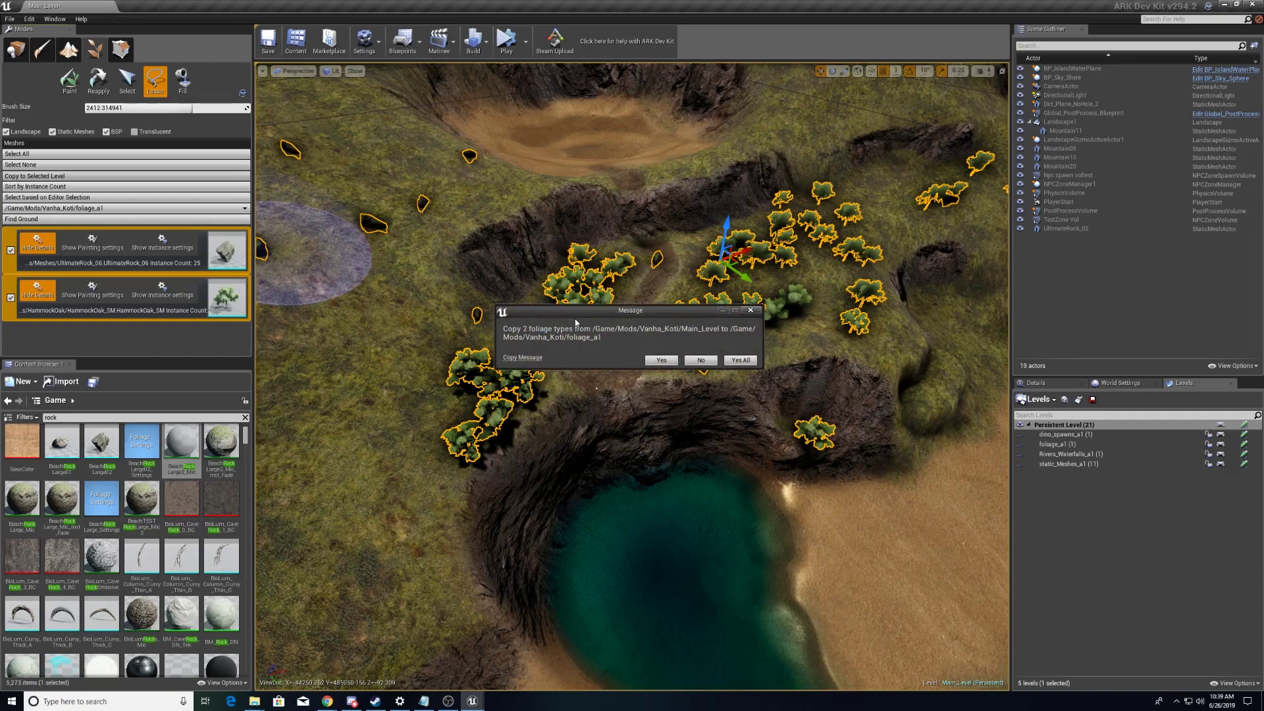
click(660, 360)
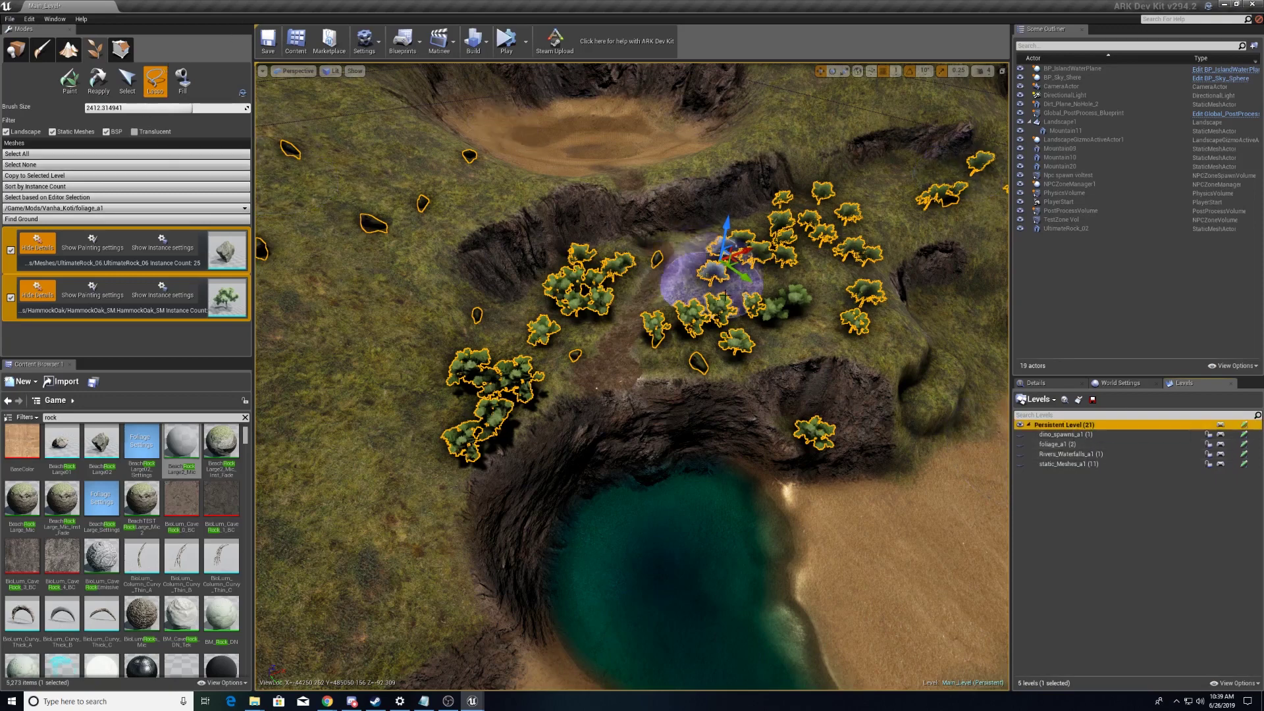
Decline unloading the dirty levels, lasso over the plateau trees again and delete the selected foliage from the persistent level.
key(Delete)
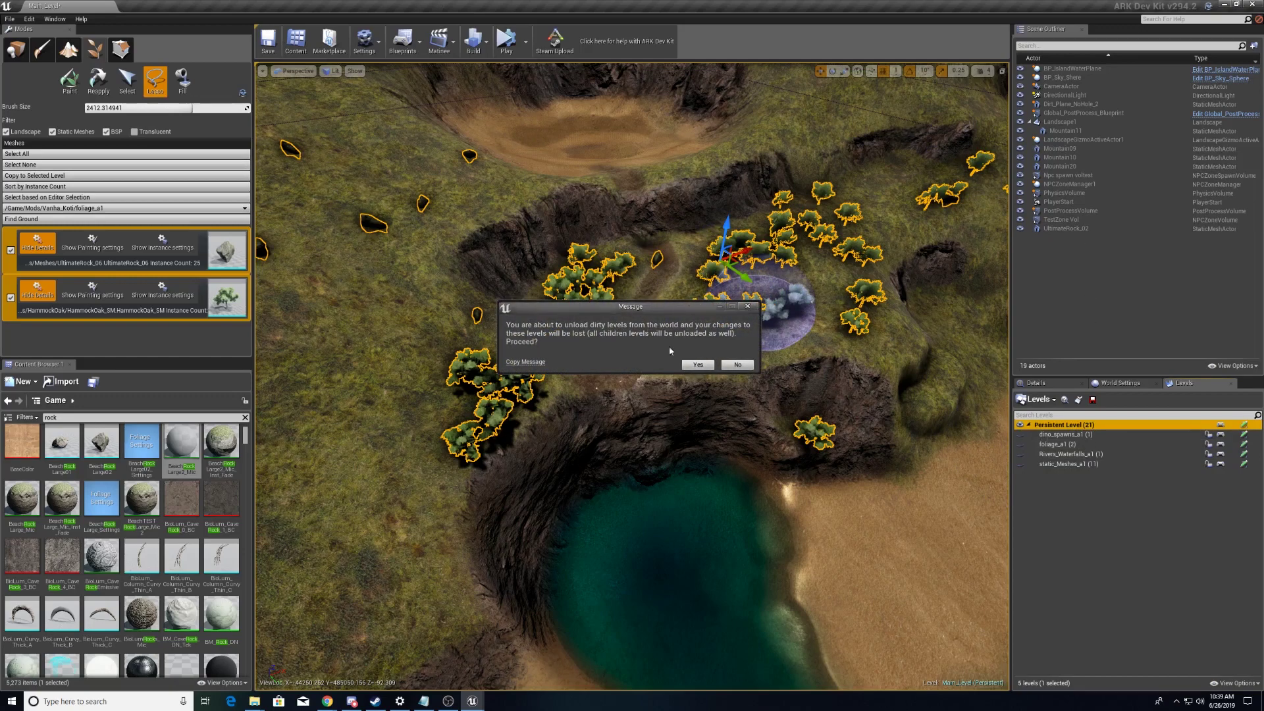
click(736, 365)
mouse_move(581, 262)
mouse_down()
mouse_move(616, 304)
mouse_move(679, 340)
mouse_move(736, 343)
mouse_move(717, 290)
mouse_up()
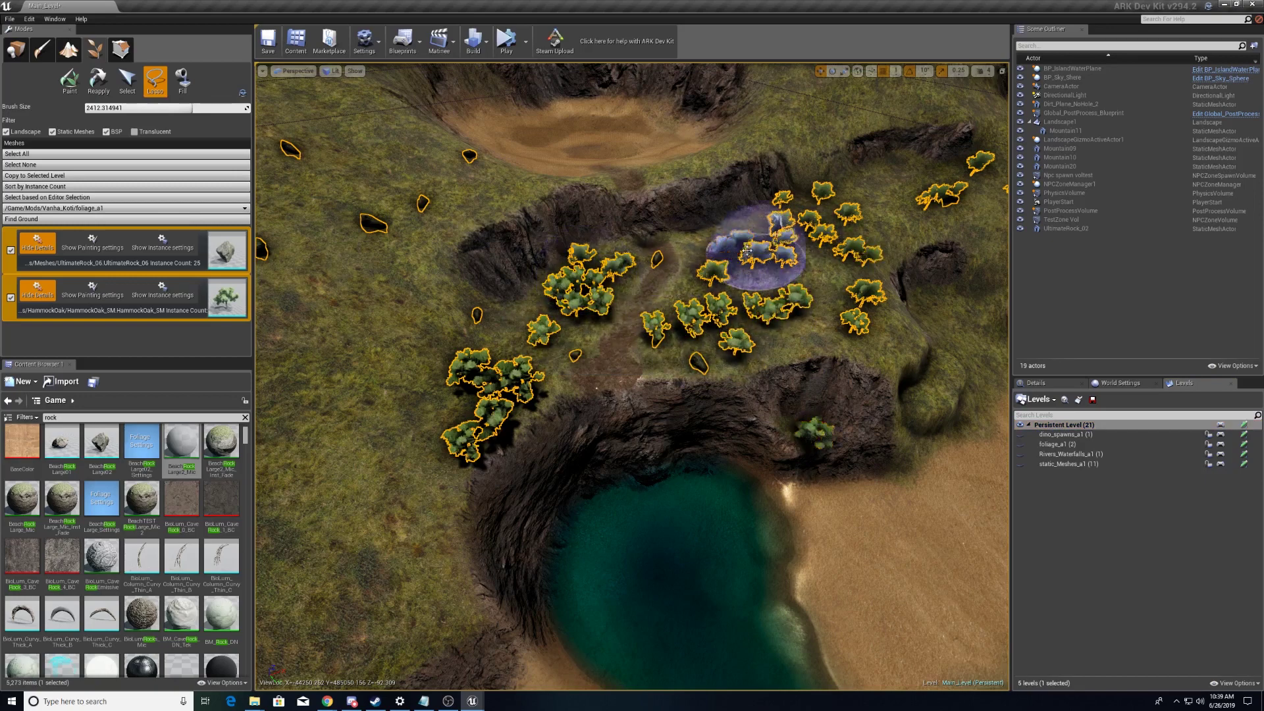
key(Delete)
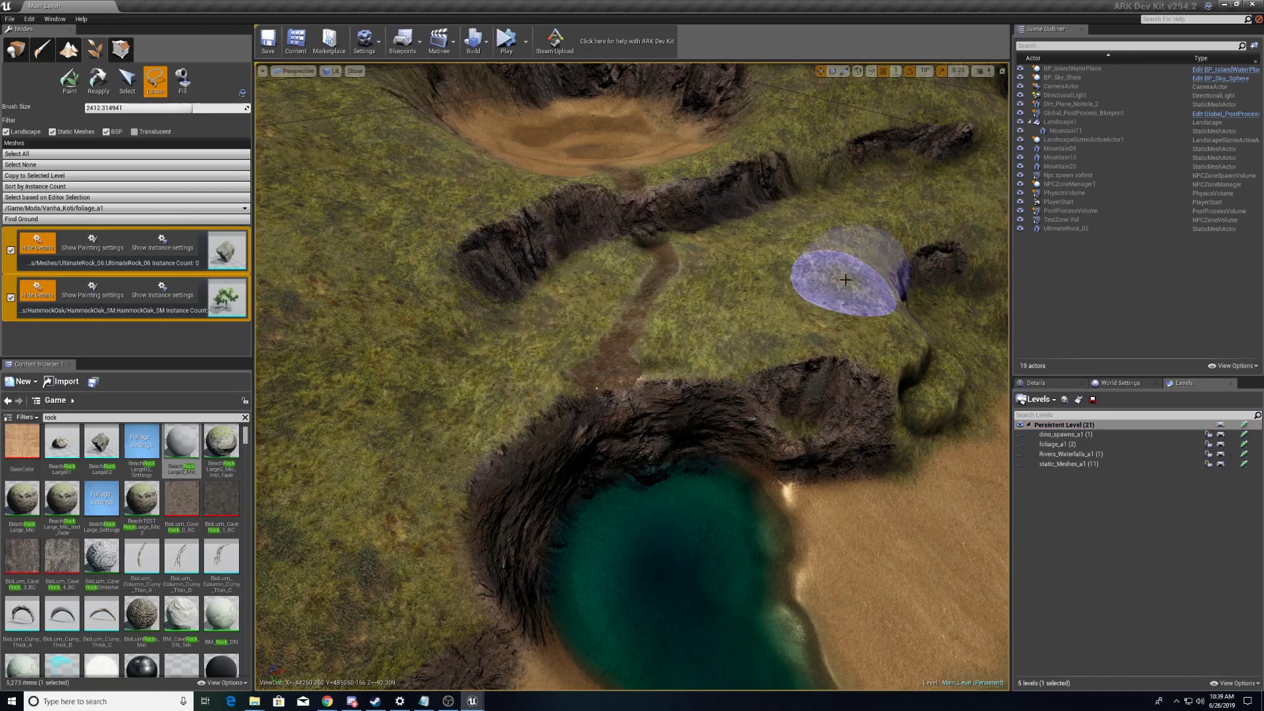
Toggle the foliage_a1 level's visibility repeatedly to check that the copied trees and rocks belong to it.
click(1021, 444)
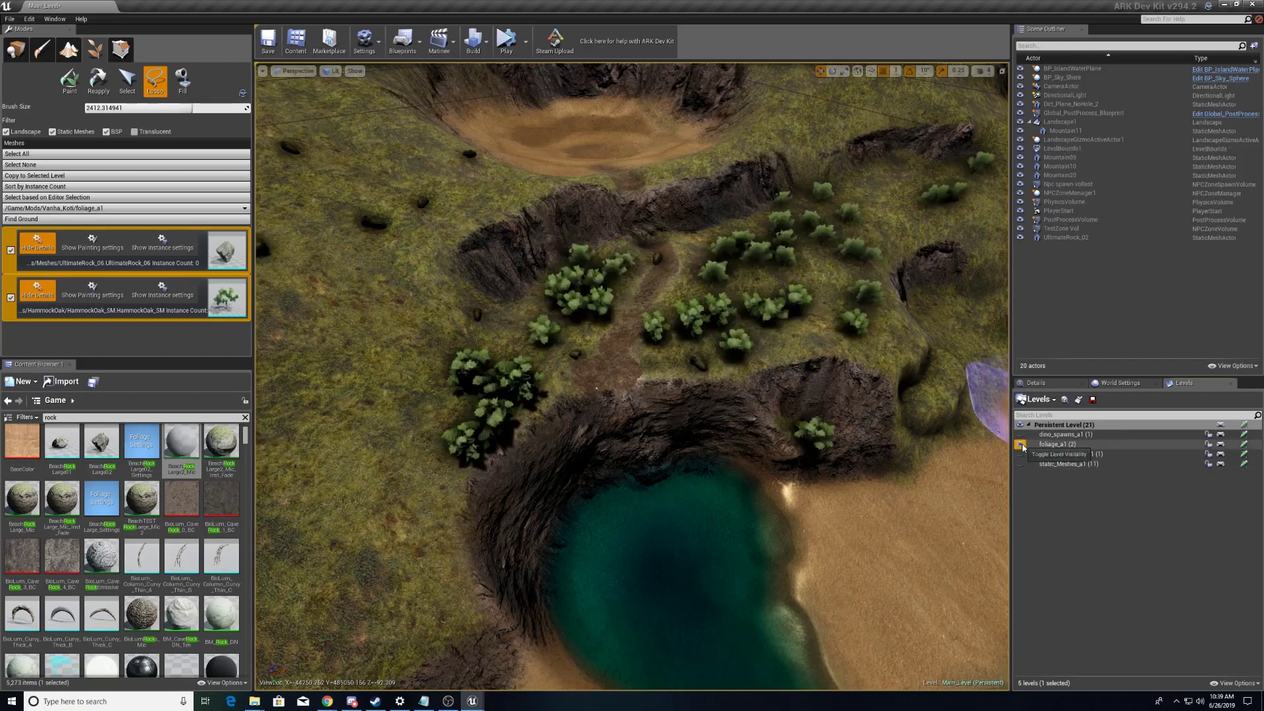
double_click(1021, 445)
click(1022, 445)
click(1022, 445)
click(1022, 445)
right_drag(790, 408, 922, 316)
key(w)
right_drag(974, 483, 942, 456)
key(s)
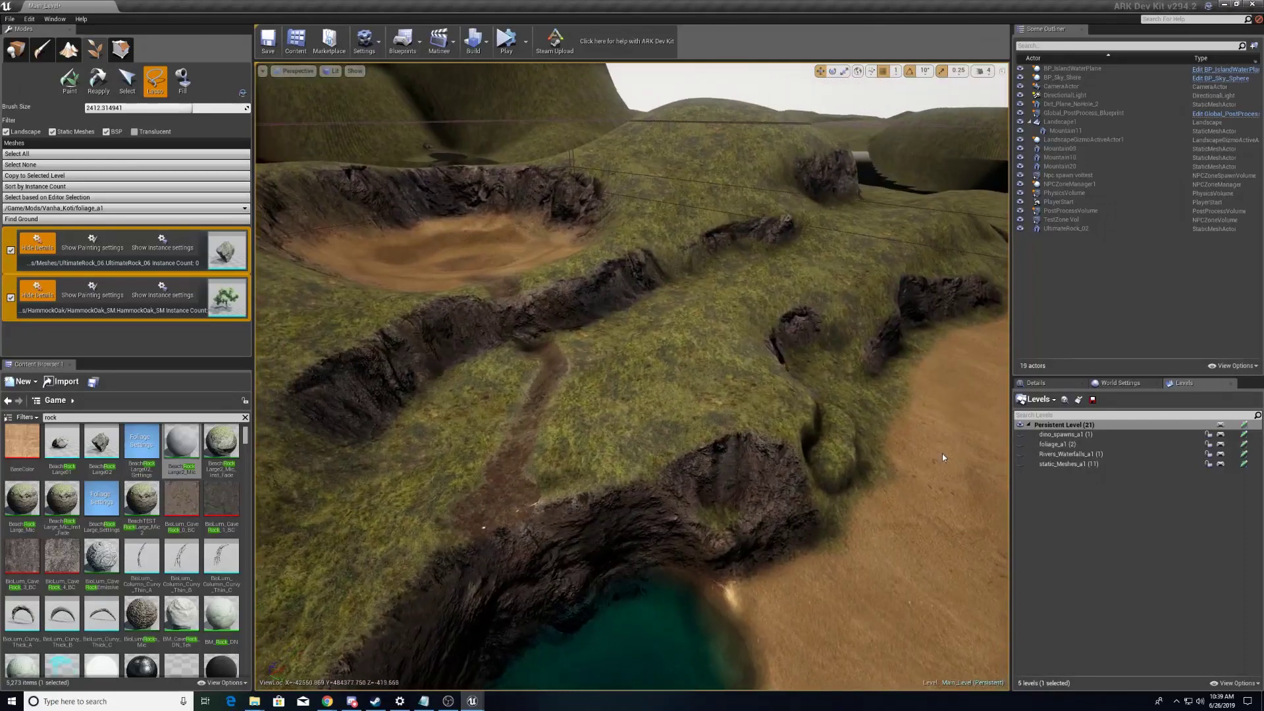
Show the foliage_a1 and static_Meshes_a1 levels together and view the combined scene around the pool and rock arch.
click(1020, 445)
click(1021, 464)
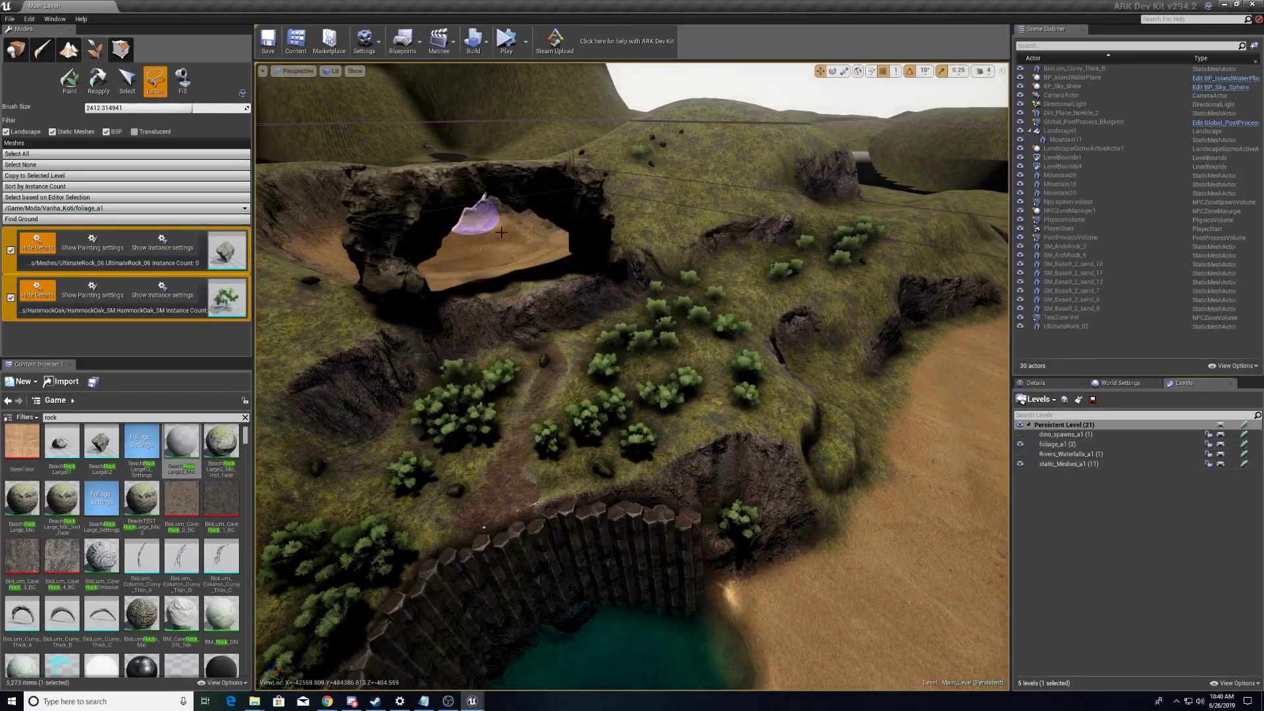
mouse_move(738, 211)
right_down()
mouse_move(734, 257)
mouse_move(474, 316)
right_up()
key(w)
key(s)
mouse_move(638, 412)
right_down()
mouse_move(629, 359)
mouse_move(533, 349)
mouse_move(612, 395)
mouse_move(668, 349)
right_up()
key(a)
key(s)
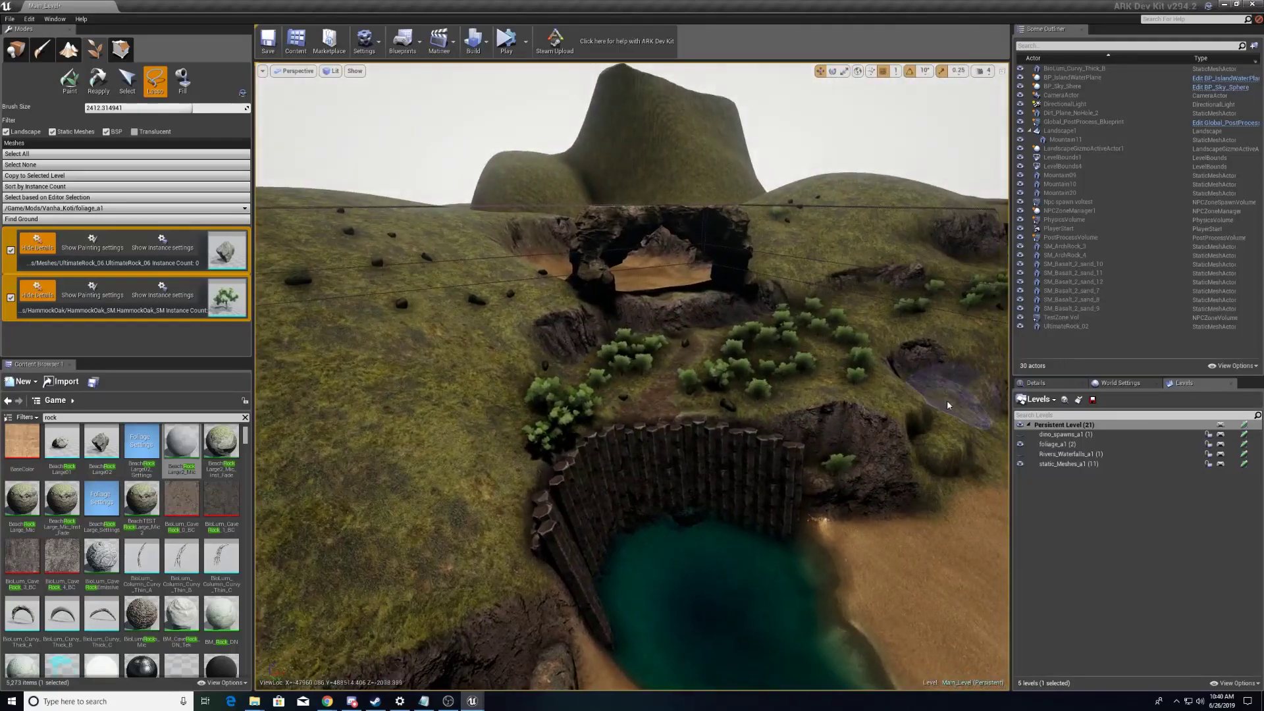
Hide the foliage_a1 level and switch to Place mode.
click(1021, 446)
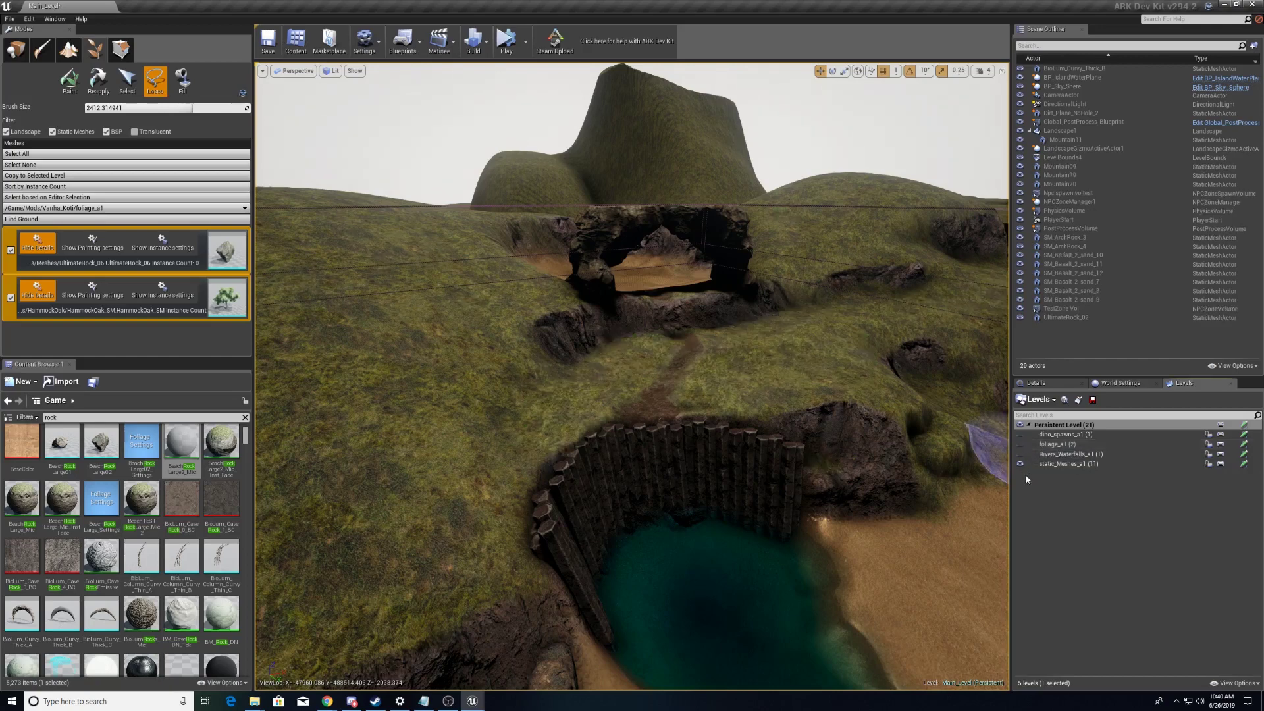
click(14, 49)
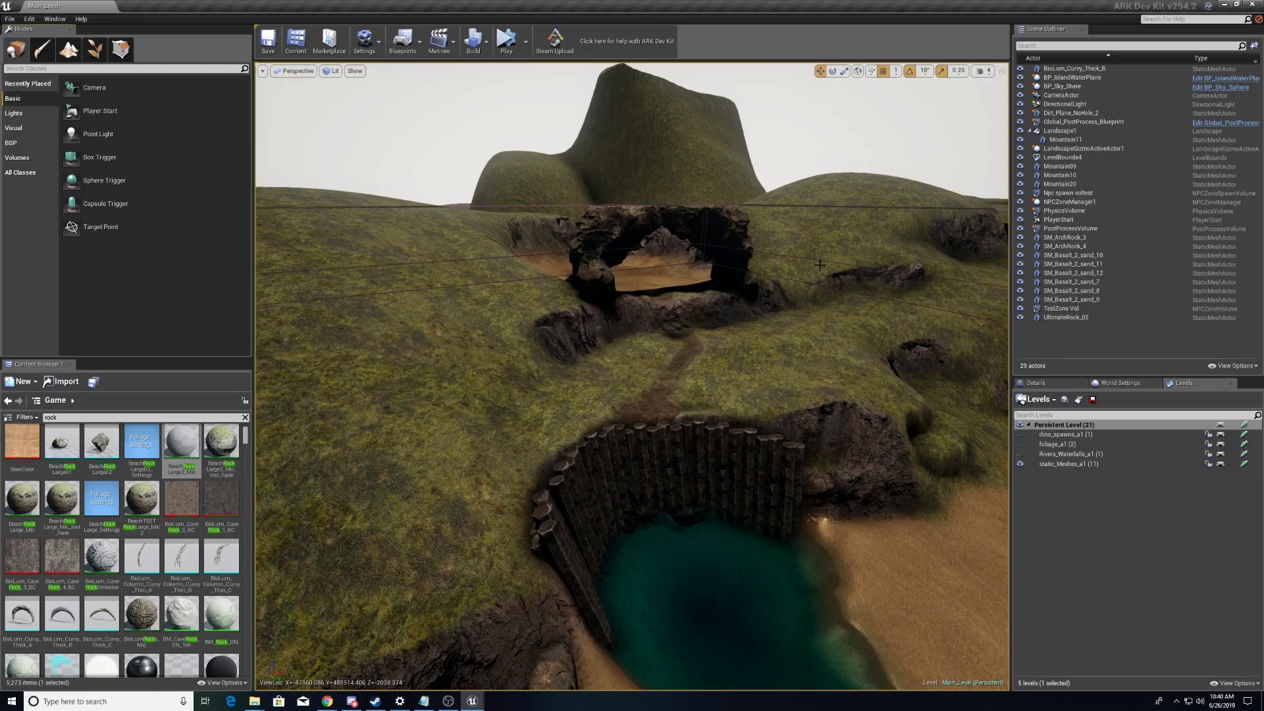
Hide the static_Meshes_a1 level and inspect the bare landscape around the sandy crater and the pool.
click(1019, 464)
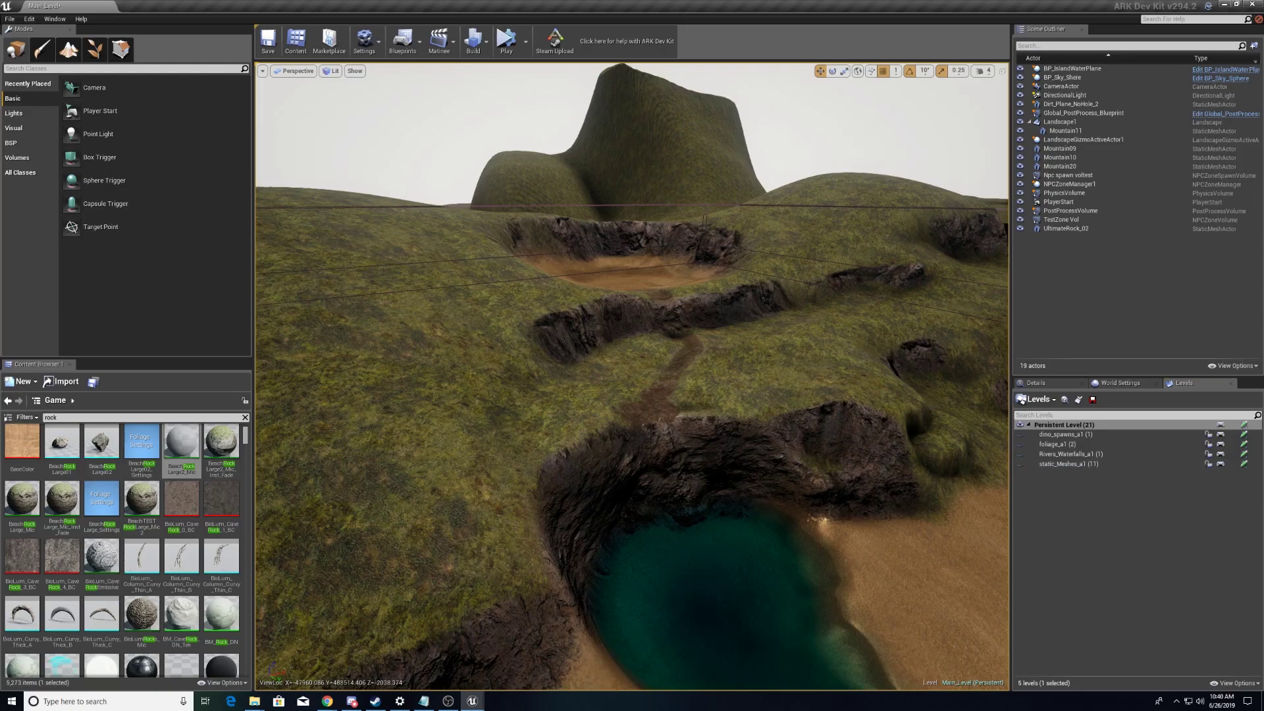
right_drag(721, 301, 586, 289)
right_drag(685, 388, 721, 301)
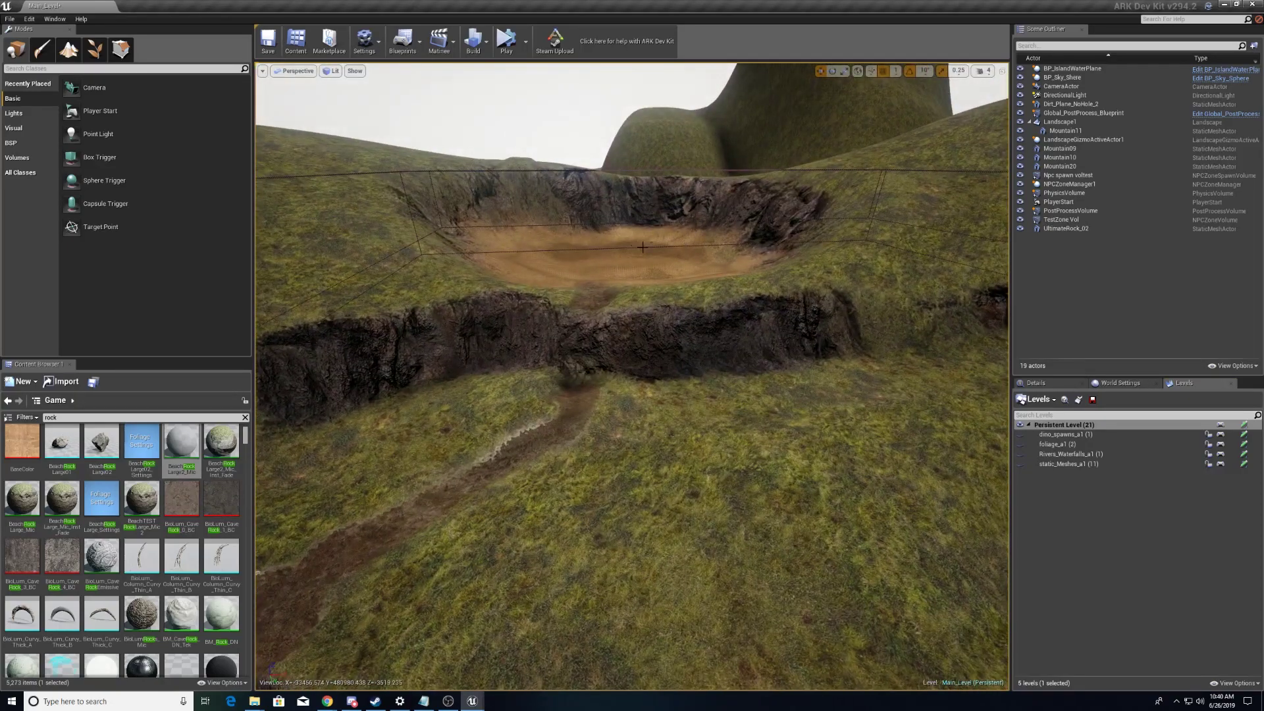
right_drag(692, 237, 441, 197)
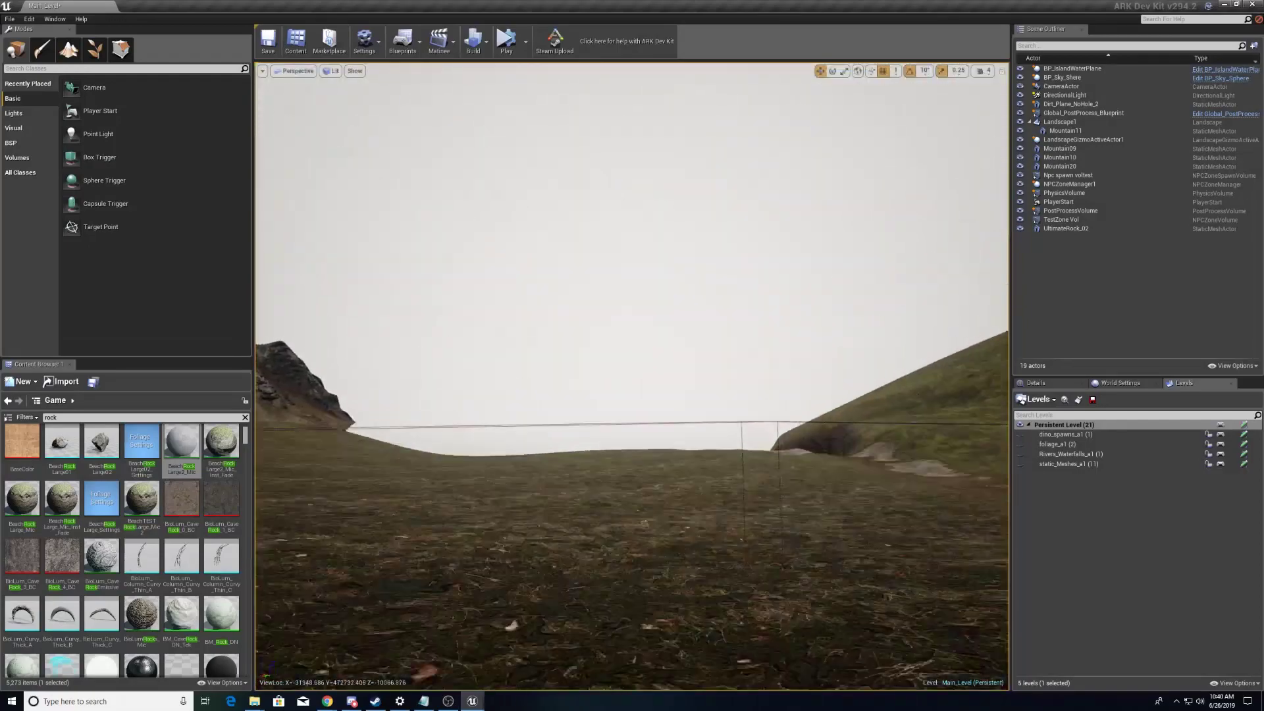
mouse_move(724, 211)
right_down()
mouse_move(724, 263)
mouse_move(734, 227)
right_up()
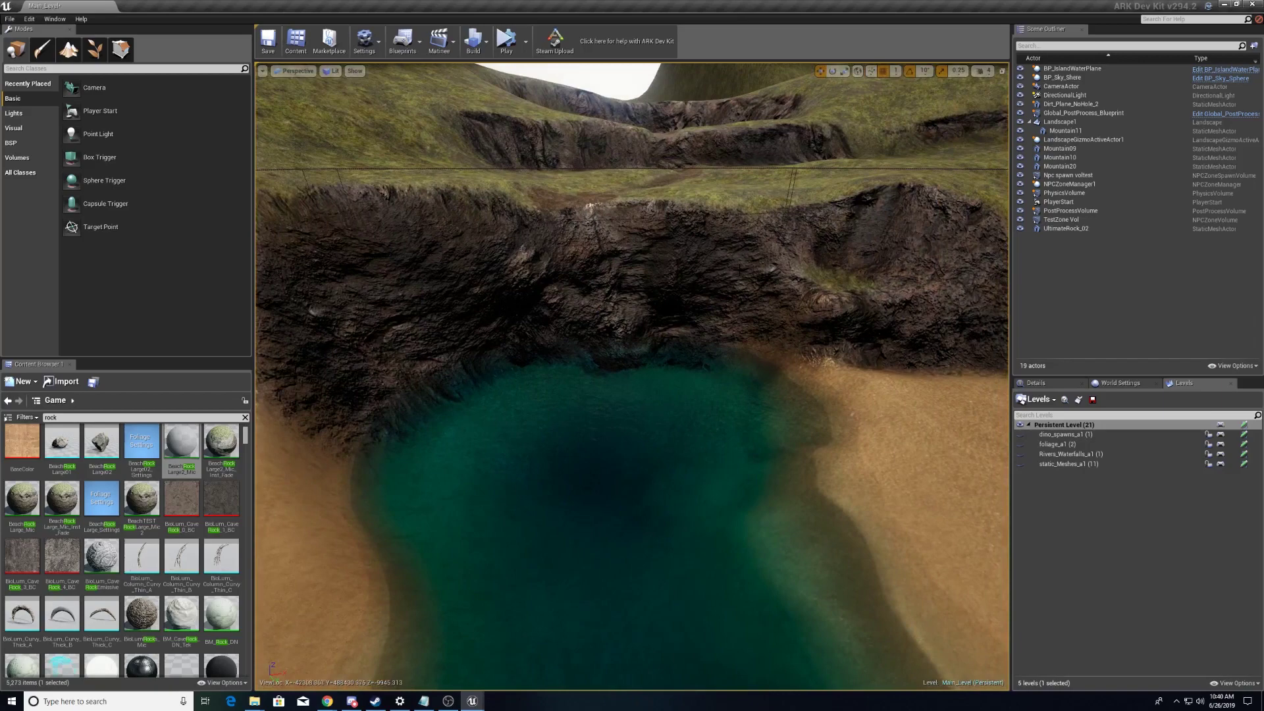
Show the static_Meshes_a1 and foliage_a1 levels and inspect the basalt columns, rock arches and trees from the pool up to the plateau.
click(1020, 463)
right_drag(824, 302, 711, 316)
key(w)
click(1020, 444)
key(w)
key(w)
key(w)
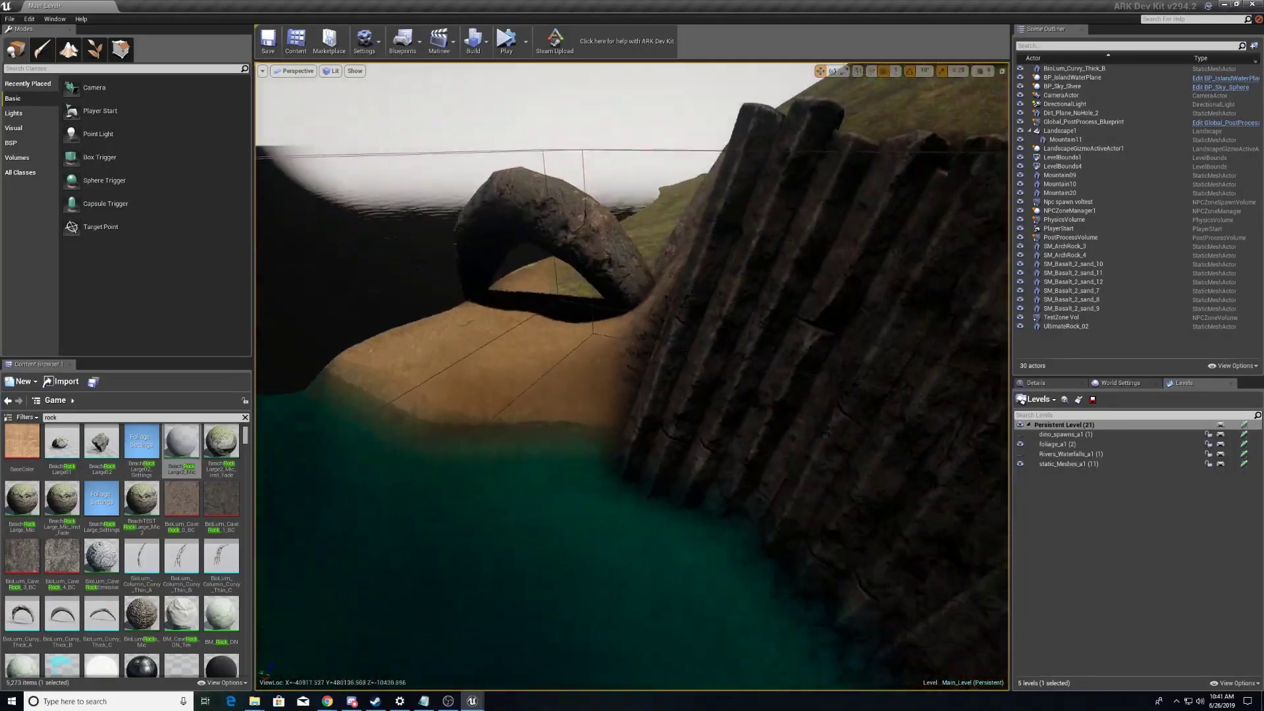
right_drag(797, 283, 690, 355)
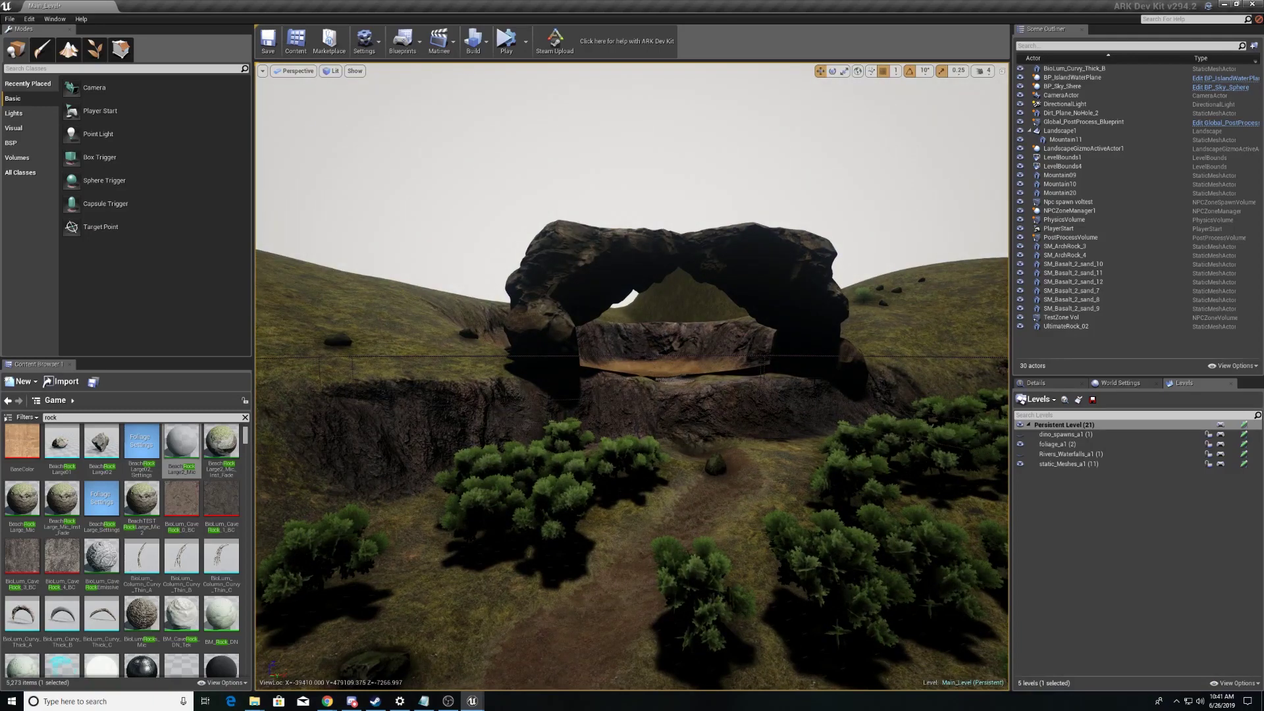
Hide the foliage_a1 and static_Meshes_a1 levels and save the Main_Level map.
click(1020, 444)
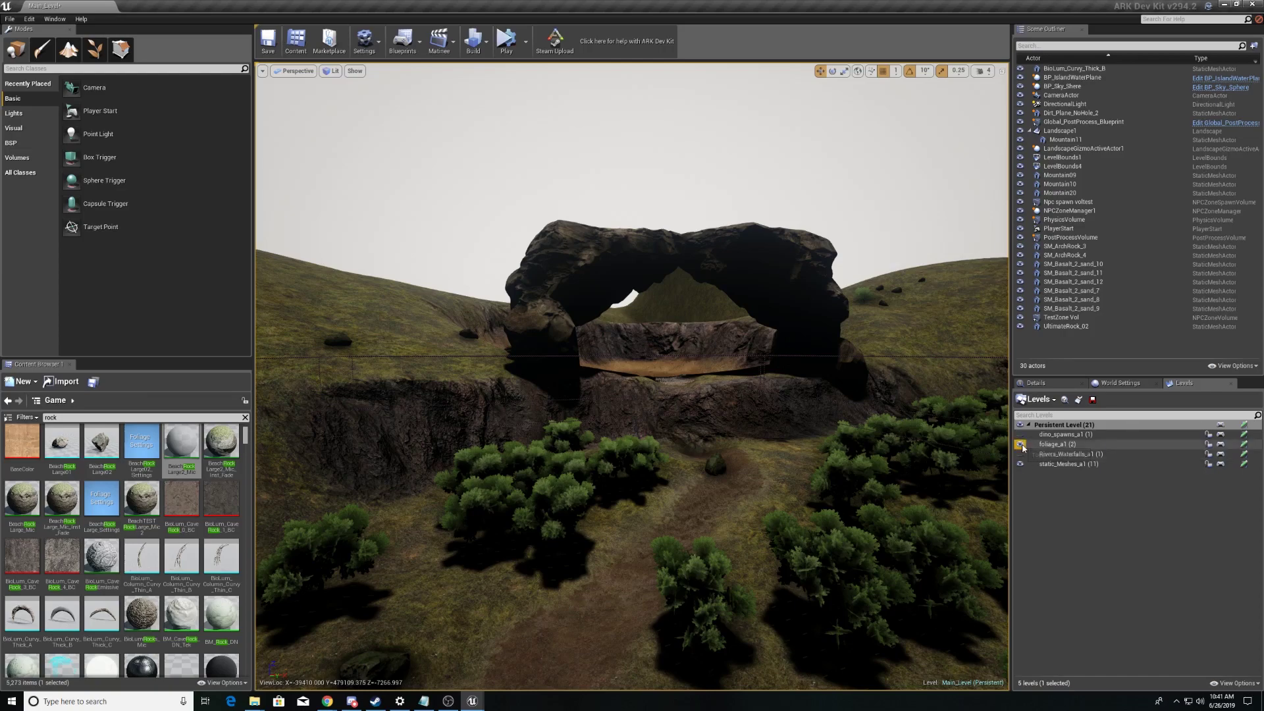
click(1020, 463)
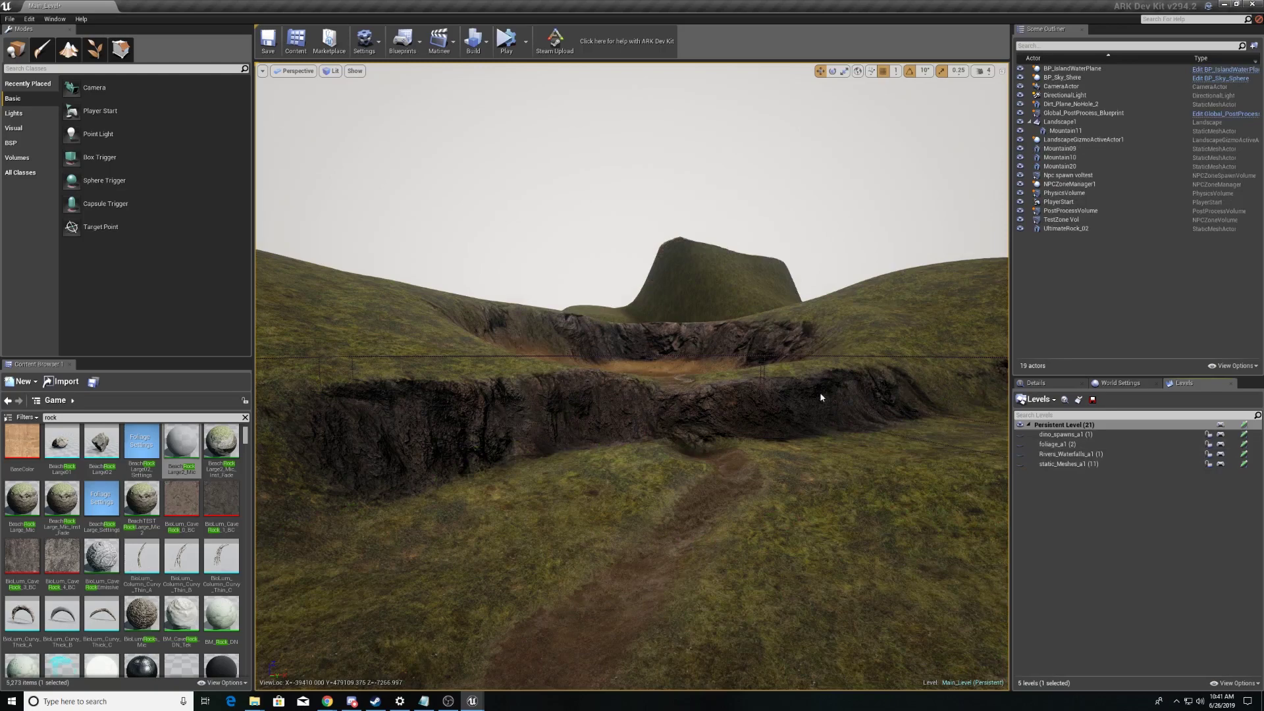
key(ctrl+s)
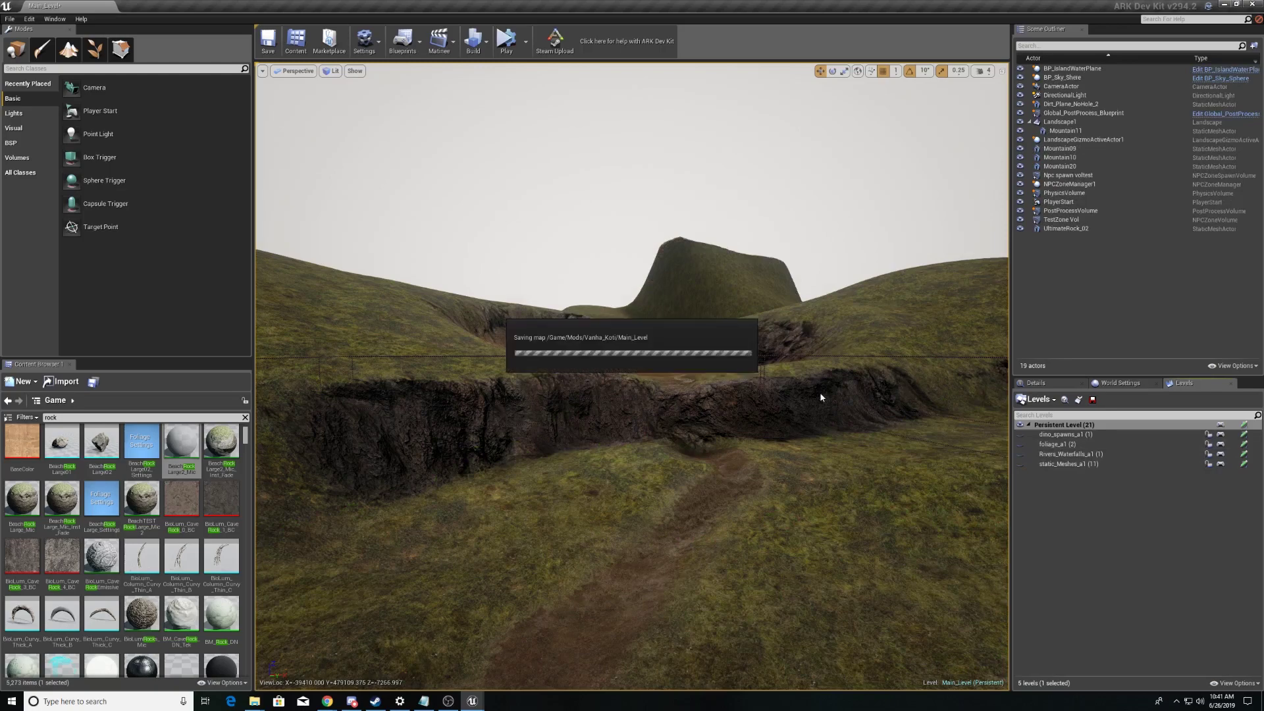